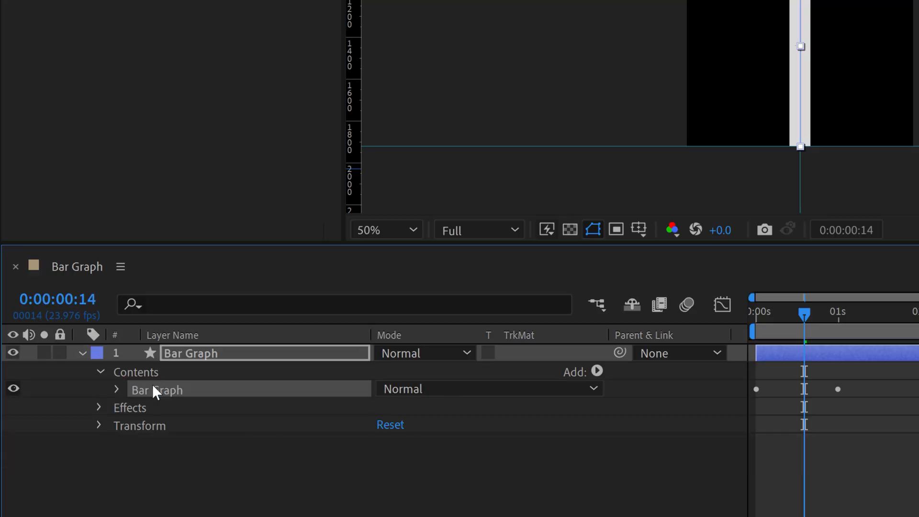
- Duplicate the Bar Graph layer into five bars and distribute them horizontally
{"action": "left_click", "coordinate": [220, 460]}
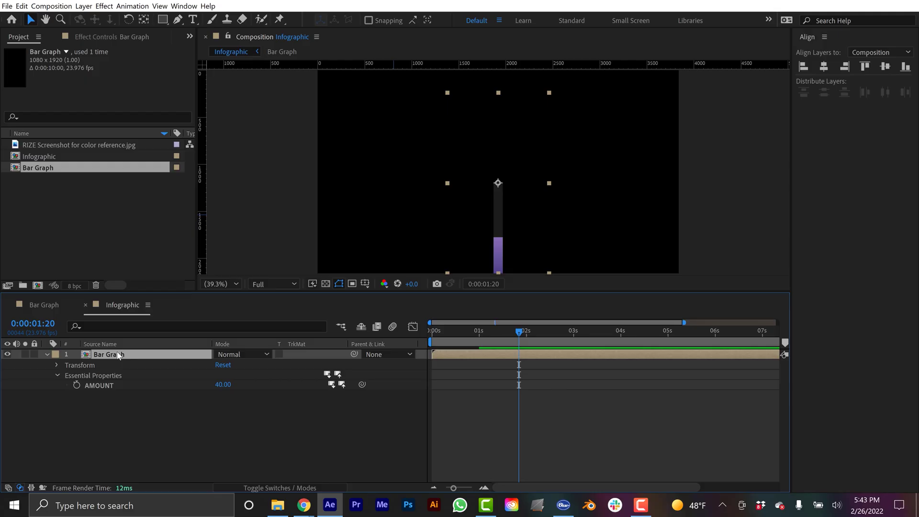
{"action": "key", "text": "ctrl+d"}
{"action": "key", "text": "ctrl+d"}
{"action": "key", "text": "ctrl+d"}
{"action": "key", "text": "ctrl+d"}
{"action": "left_click", "coordinate": [46, 395]}
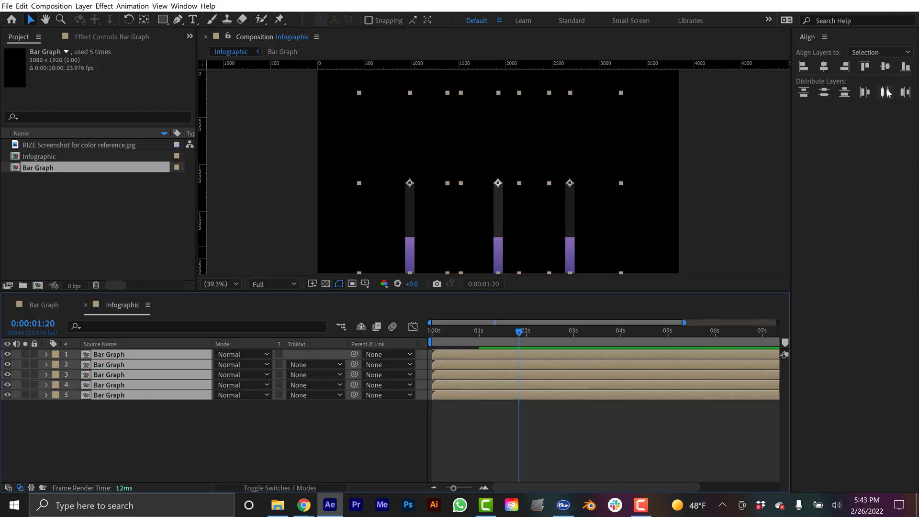
{"action": "left_click", "coordinate": [886, 92]}
- Filter the timeline for 'amount' and set the bars' amounts to 23, 73 and 55
{"action": "left_click", "coordinate": [143, 326]}
{"action": "type", "text": "amount"}
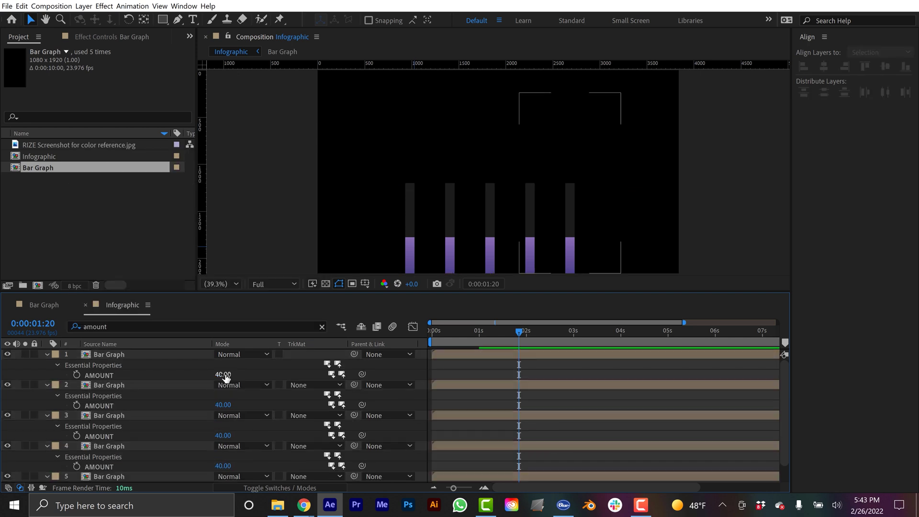
{"action": "left_click_drag", "start_coordinate": [223, 374], "coordinate": [216, 375]}
{"action": "left_click_drag", "start_coordinate": [222, 406], "coordinate": [239, 406]}
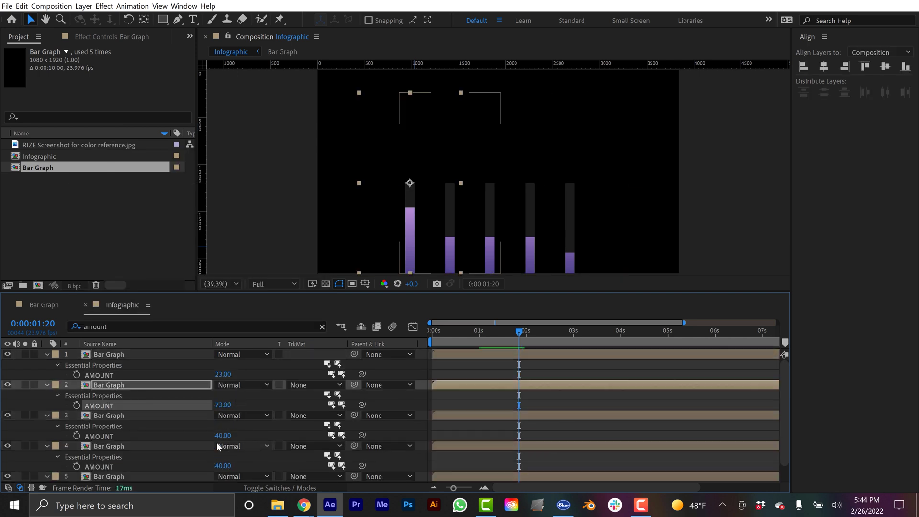
{"action": "left_click_drag", "start_coordinate": [217, 436], "coordinate": [235, 466]}
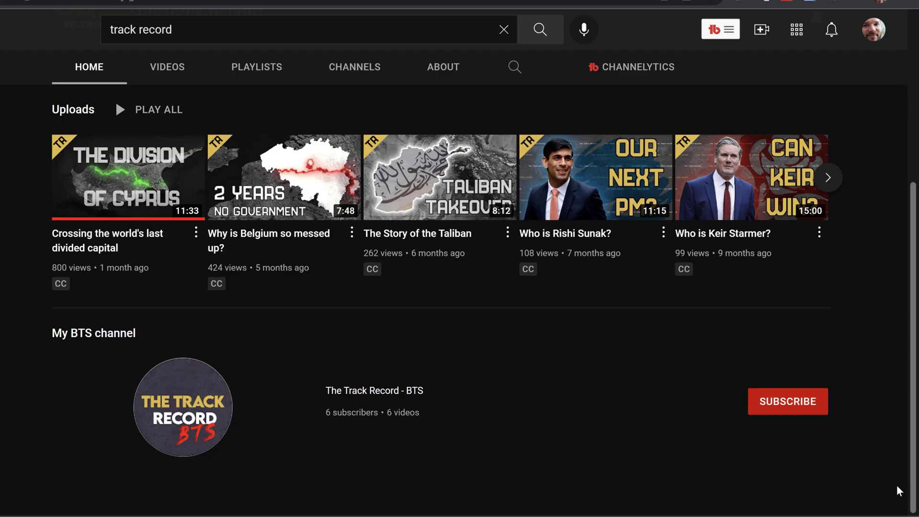
- Scroll up to the YouTube channel's banner
{"action": "scroll", "coordinate": [902, 454], "scroll_direction": "up", "scroll_amount": 5}
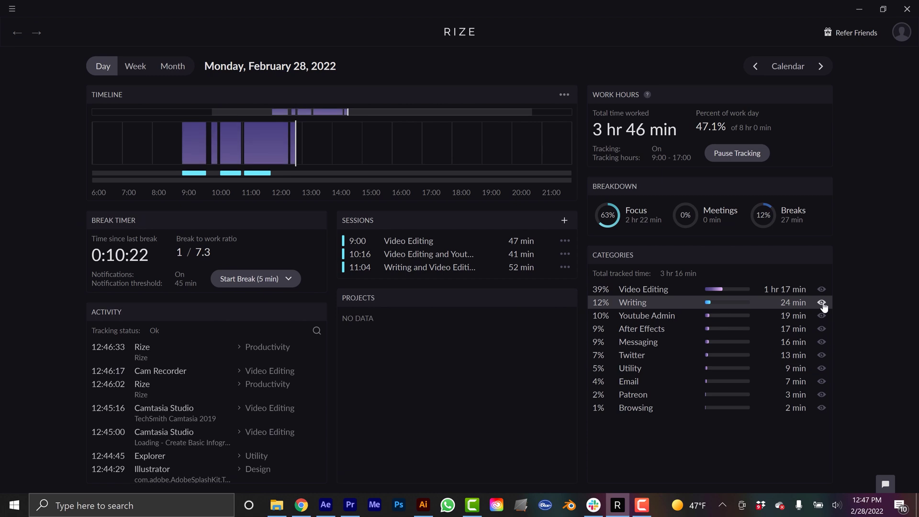
- Highlight Video Editing, then Utility periods on the Rize timeline, then show all activity again
{"action": "left_click", "coordinate": [821, 290]}
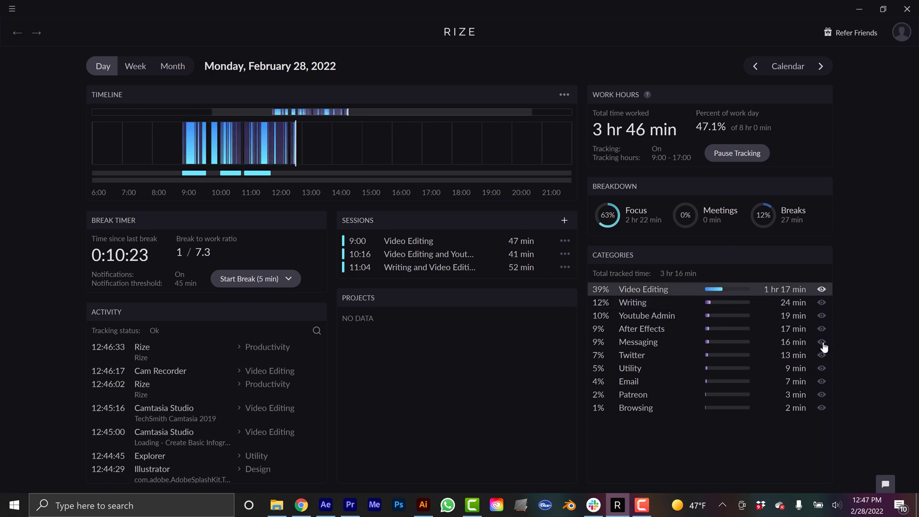
{"action": "left_click", "coordinate": [823, 372]}
{"action": "left_click", "coordinate": [822, 374]}
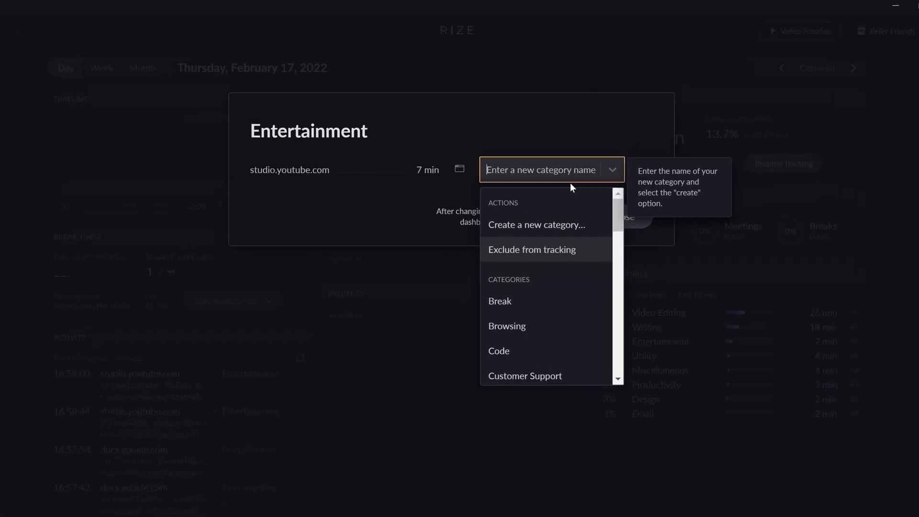
- Reassign open.spotify.com to the Entertainment category
{"action": "type", "text": "Youtu"}
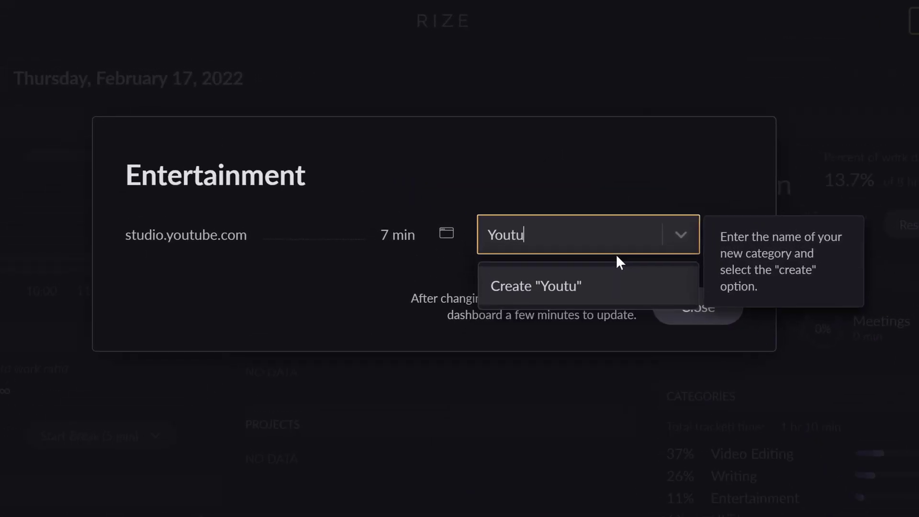
{"action": "type", "text": "be Admin"}
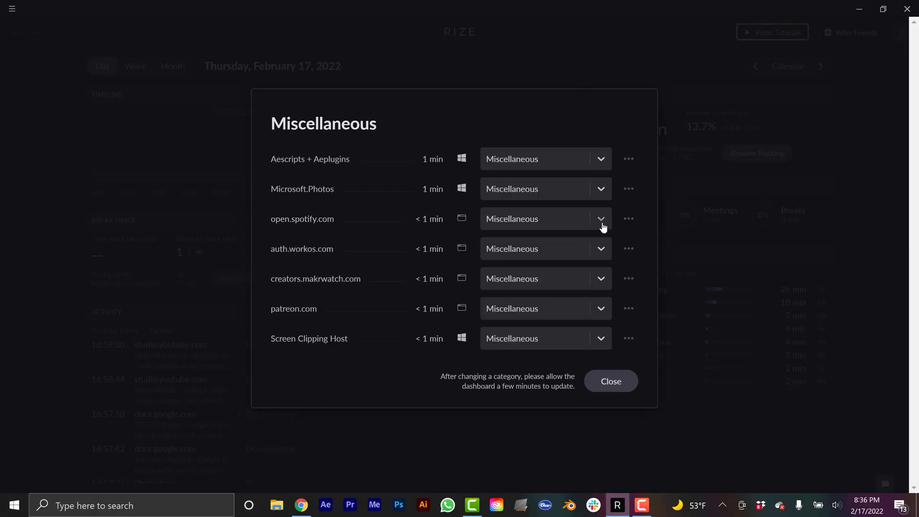
{"action": "left_click", "coordinate": [602, 227]}
{"action": "scroll", "coordinate": [564, 292], "scroll_direction": "down", "scroll_amount": 3}
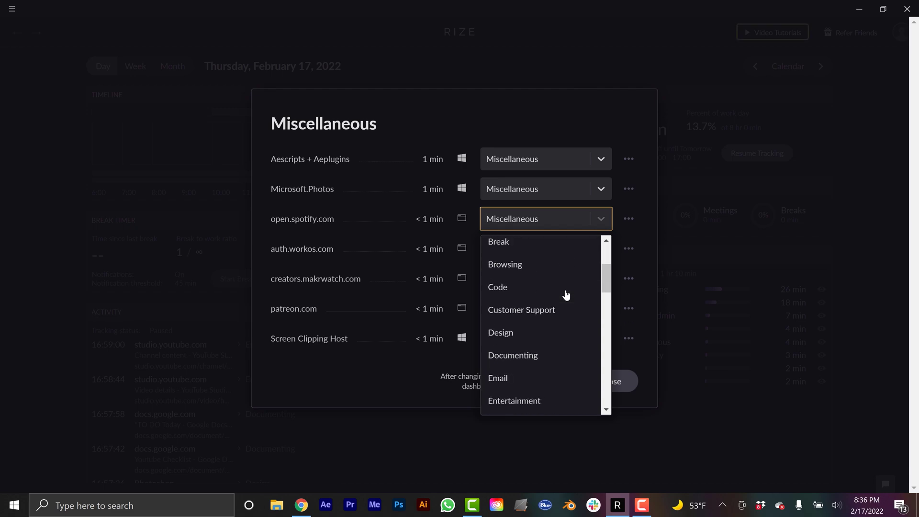
{"action": "scroll", "coordinate": [564, 294], "scroll_direction": "down", "scroll_amount": 3}
{"action": "left_click", "coordinate": [529, 282]}
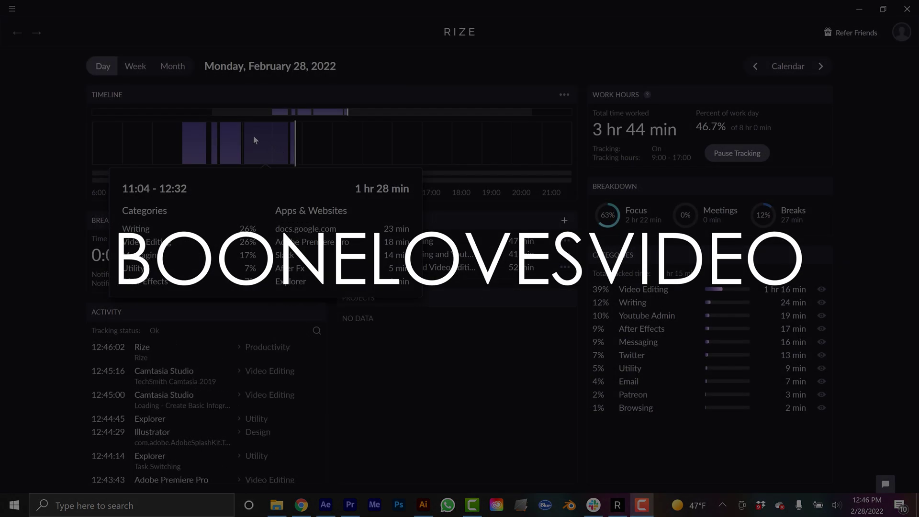
- Switch the Rize dashboard to the Week view
{"action": "mouse_move", "coordinate": [235, 137]}
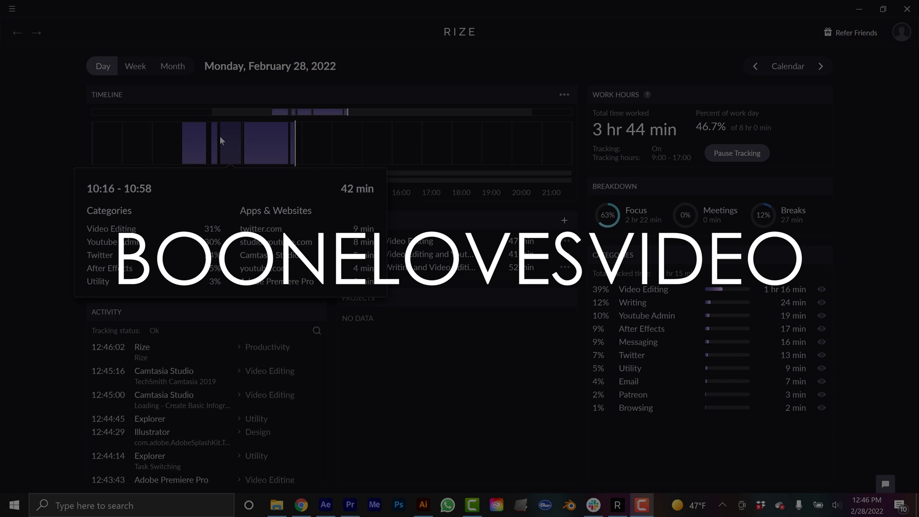
{"action": "mouse_move", "coordinate": [198, 139]}
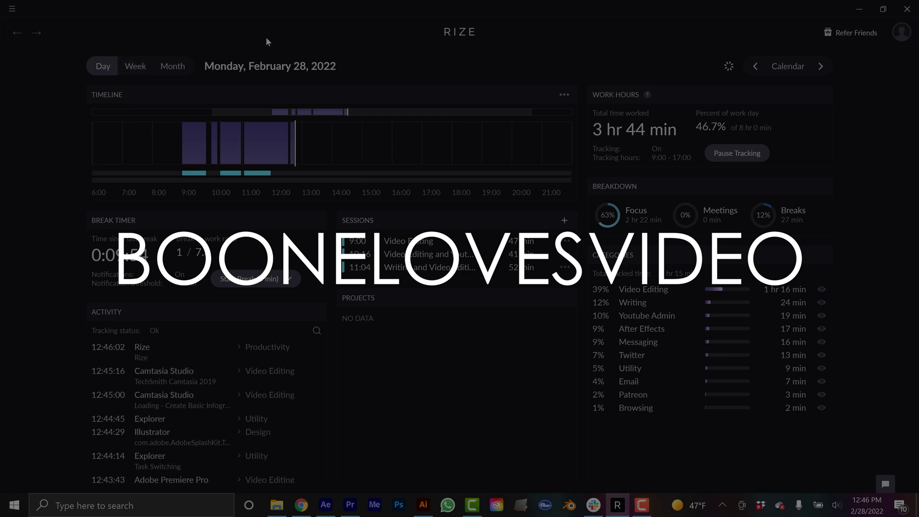
{"action": "left_click", "coordinate": [136, 66]}
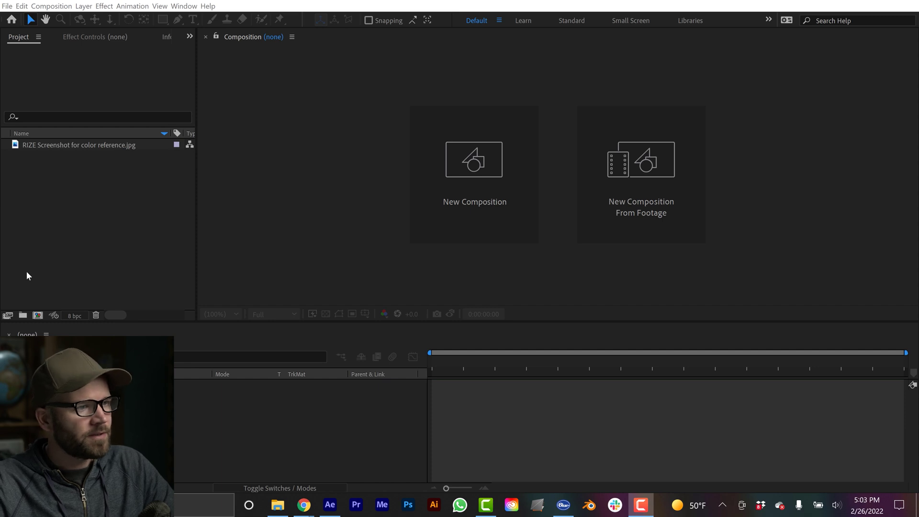
- View RIZE Screenshot for color reference.jpg in the Footage viewer, zoomed onto the purple category bars
{"action": "double_click", "coordinate": [36, 146]}
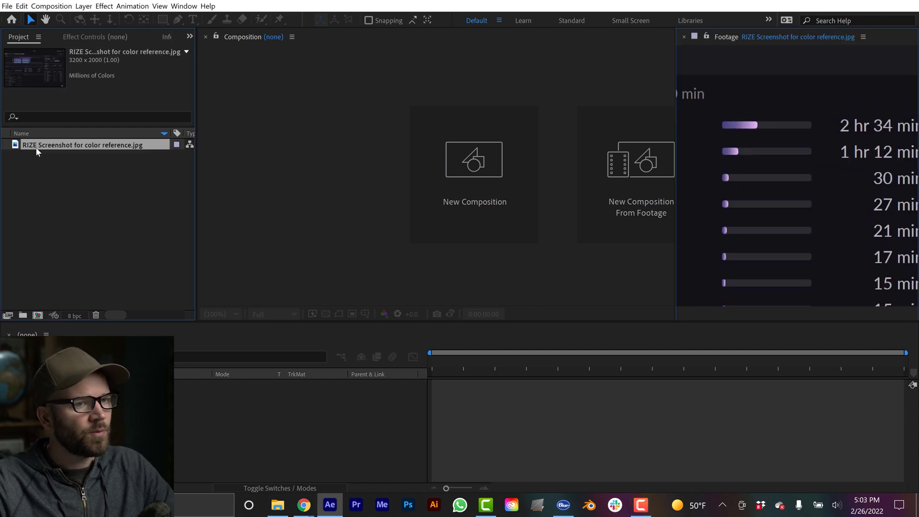
{"action": "scroll", "coordinate": [784, 194], "scroll_direction": "down", "scroll_amount": 1}
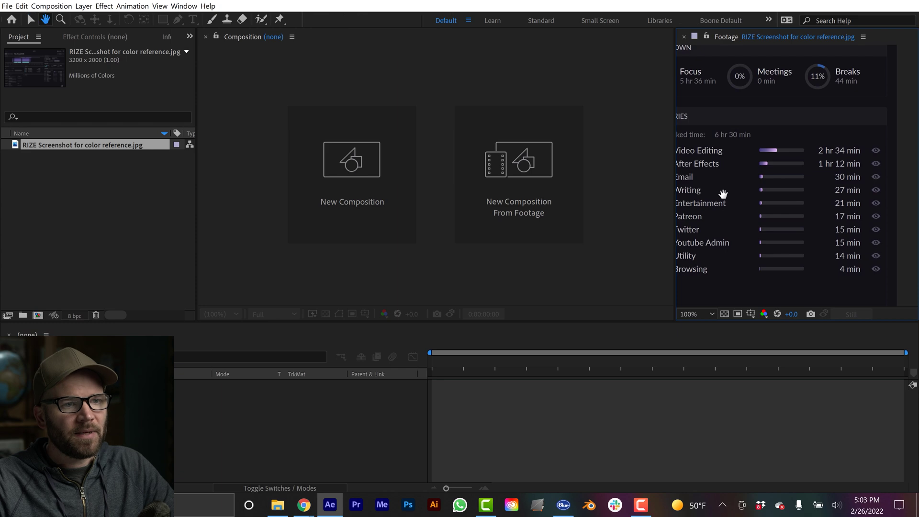
{"action": "left_click_drag", "start_coordinate": [722, 191], "coordinate": [742, 180]}
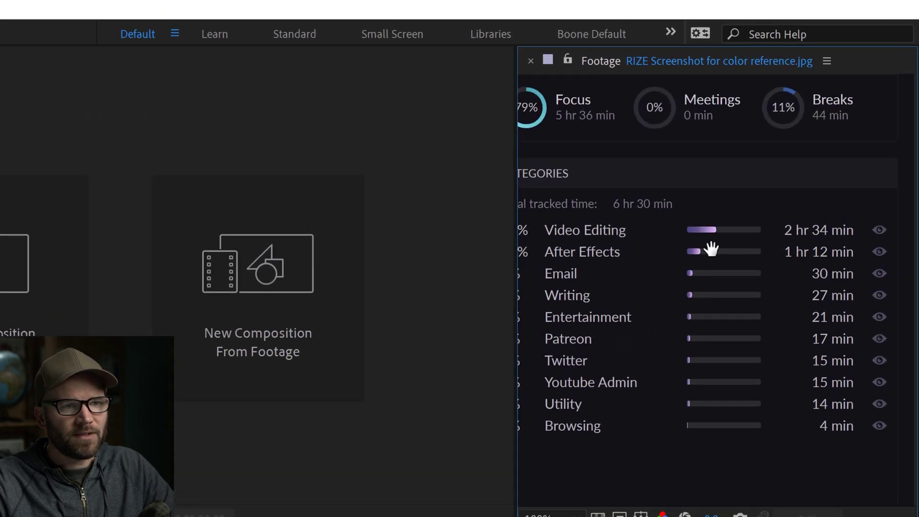
{"action": "scroll", "coordinate": [765, 295], "scroll_direction": "up", "scroll_amount": 1}
{"action": "left_click_drag", "start_coordinate": [749, 316], "coordinate": [724, 283]}
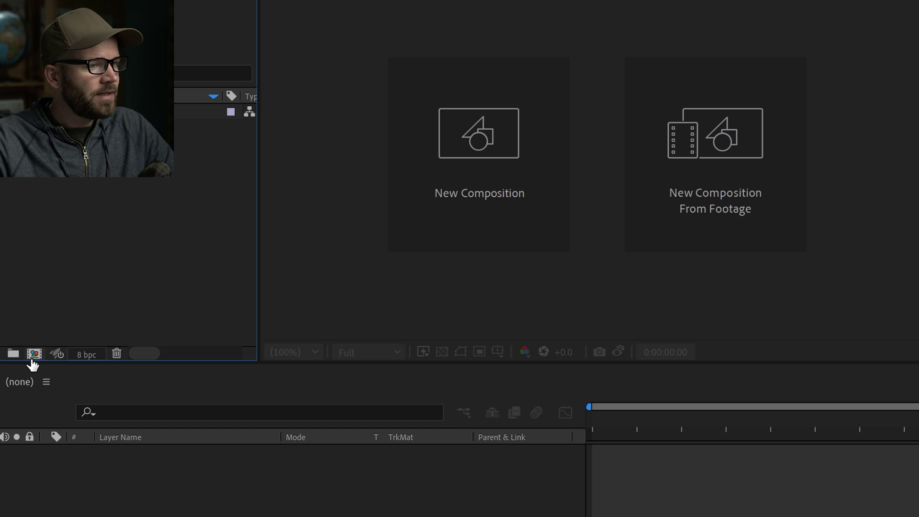
- Make a new composition 1080 px wide by 1920 px tall called Bar Graph
{"action": "left_click", "coordinate": [32, 358]}
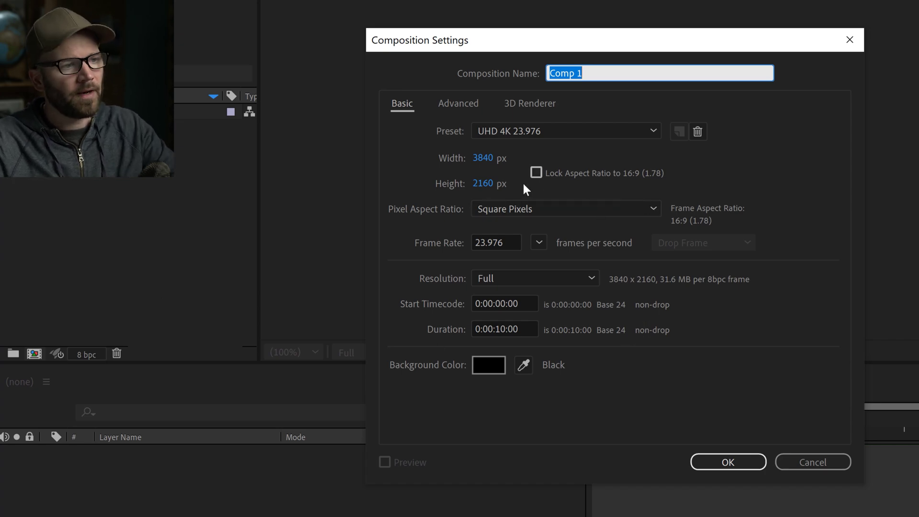
{"action": "left_click", "coordinate": [481, 161]}
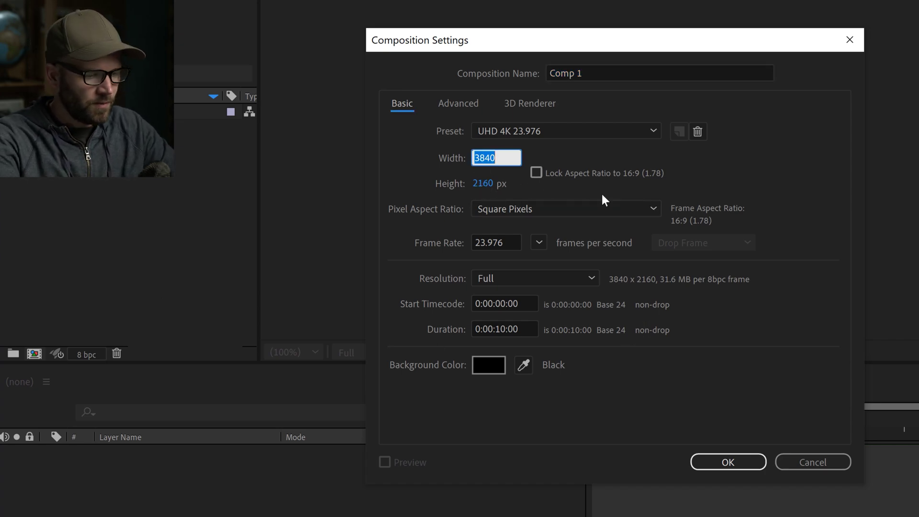
{"action": "type", "text": "108"}
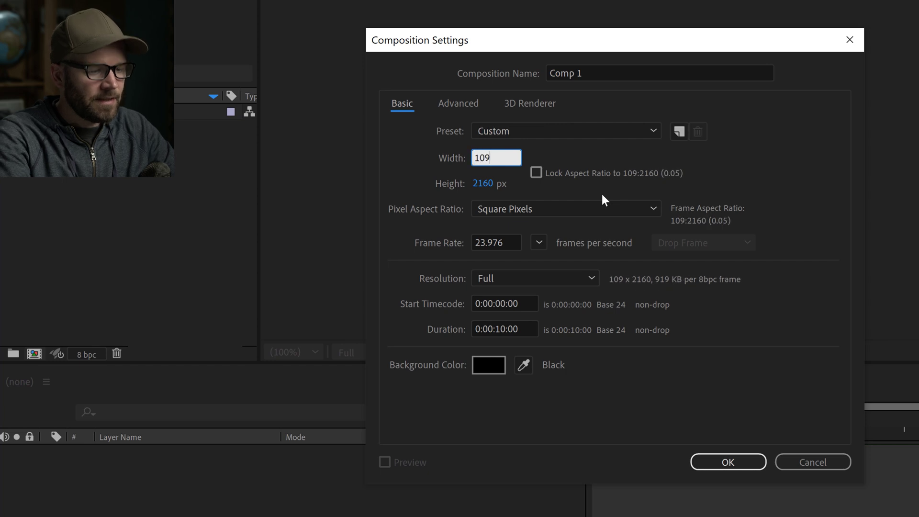
{"action": "key", "text": "BackSpace"}
{"action": "type", "text": "80"}
{"action": "key", "text": "Tab"}
{"action": "type", "text": "1920"}
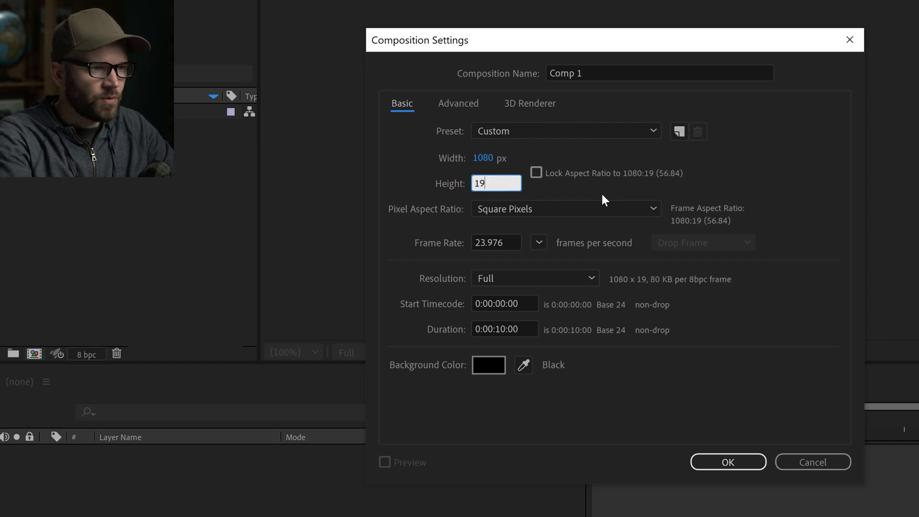
{"action": "left_click", "coordinate": [646, 69]}
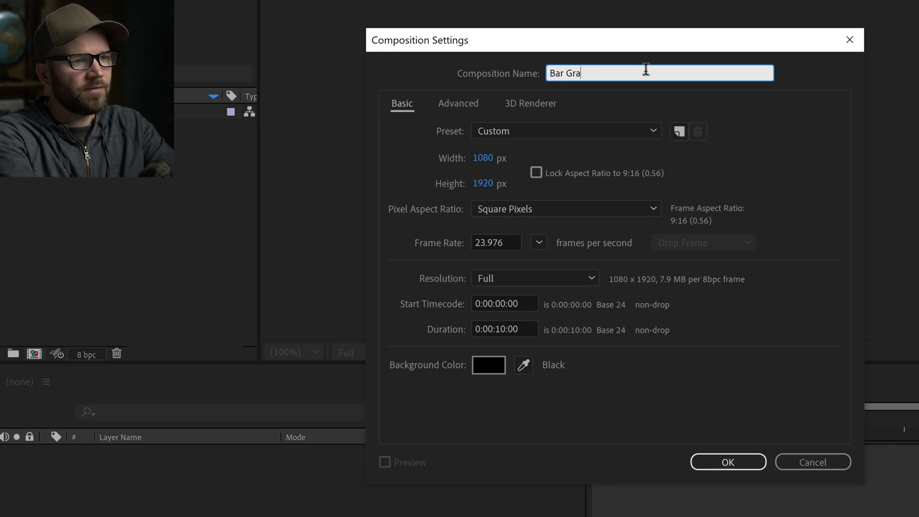
{"action": "type", "text": "Bar Graph"}
{"action": "key", "text": "Return"}
{"action": "left_click", "coordinate": [511, 354]}
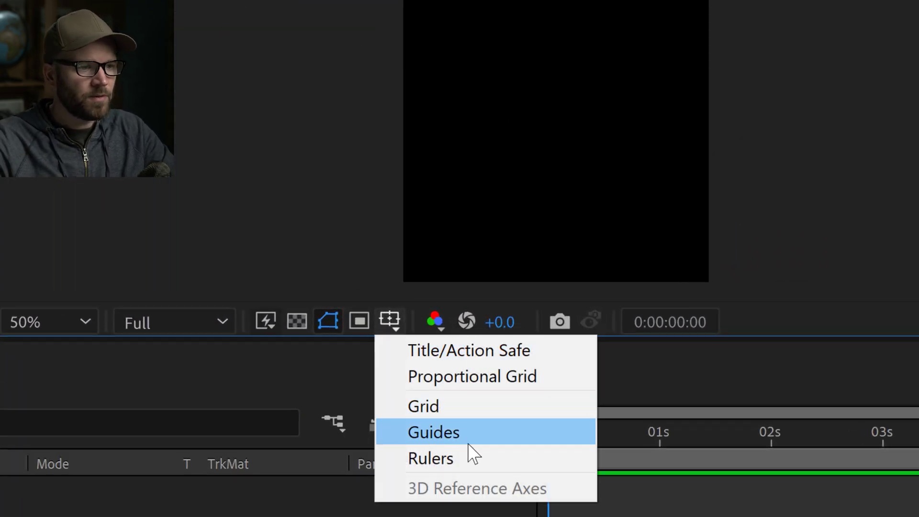
- Show rulers and place a horizontal guide at 960, the vertical centre
{"action": "left_click", "coordinate": [427, 432]}
{"action": "left_click", "coordinate": [389, 320]}
{"action": "left_click", "coordinate": [431, 461]}
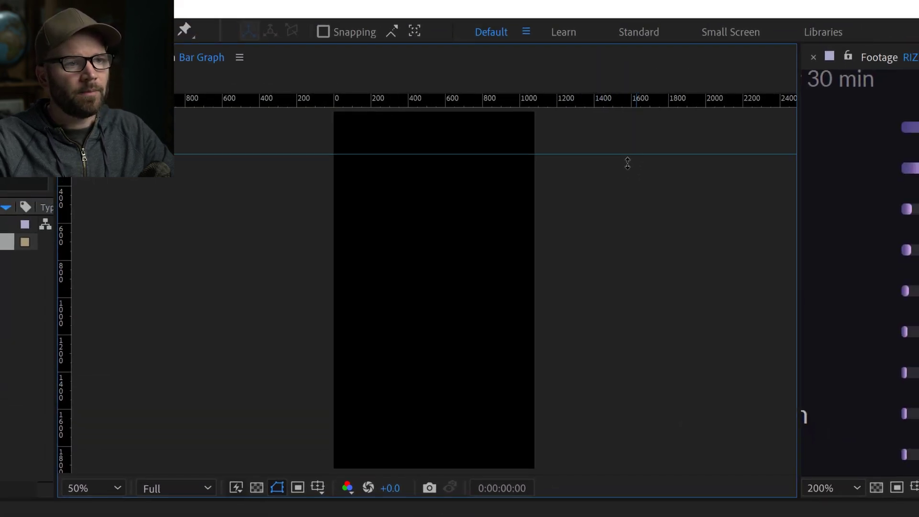
{"action": "left_click_drag", "start_coordinate": [627, 163], "coordinate": [627, 232]}
{"action": "right_click", "coordinate": [627, 232]}
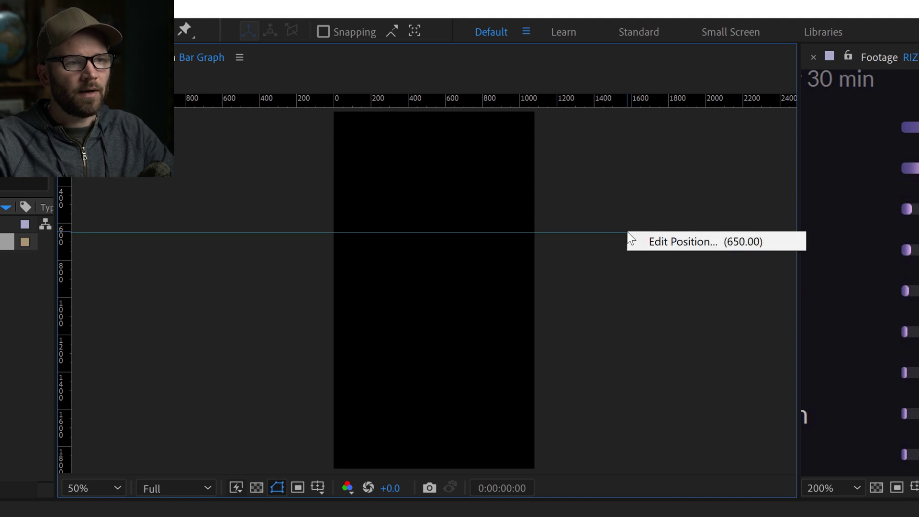
{"action": "left_click", "coordinate": [675, 240]}
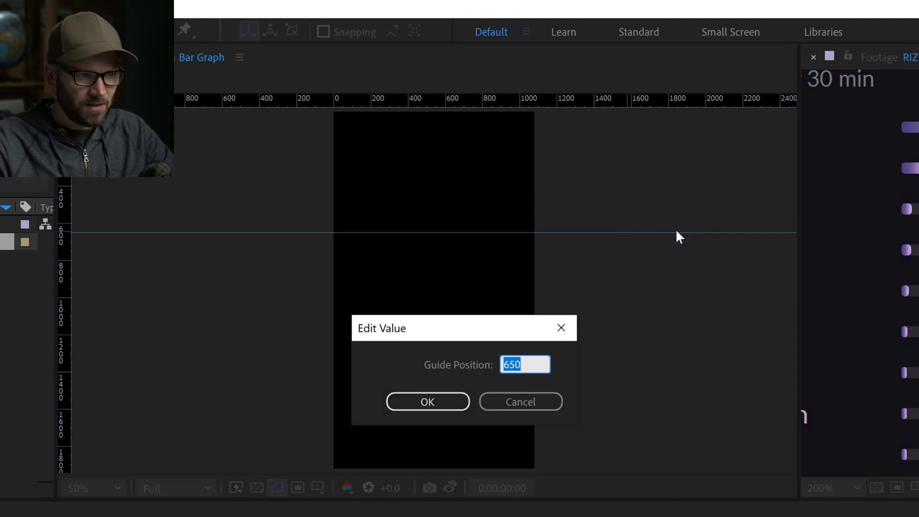
{"action": "left_click_drag", "start_coordinate": [497, 326], "coordinate": [284, 309]}
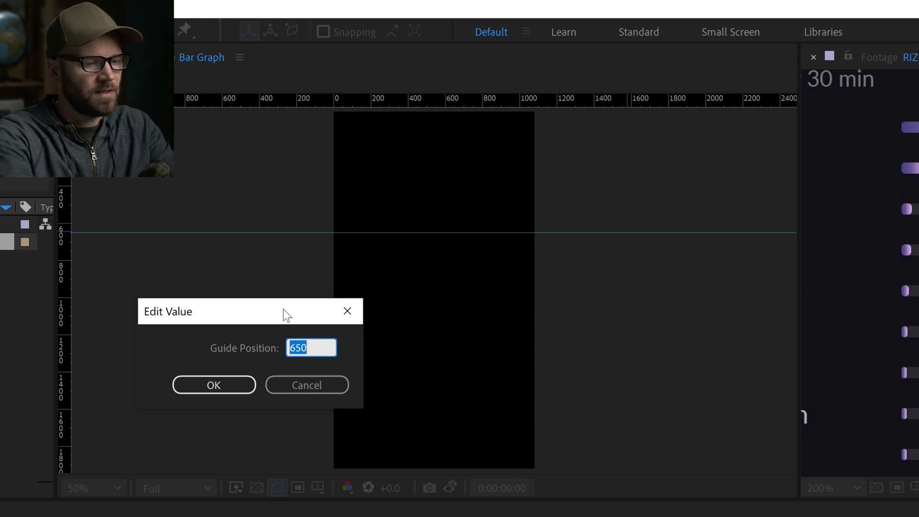
{"action": "key", "text": "Return"}
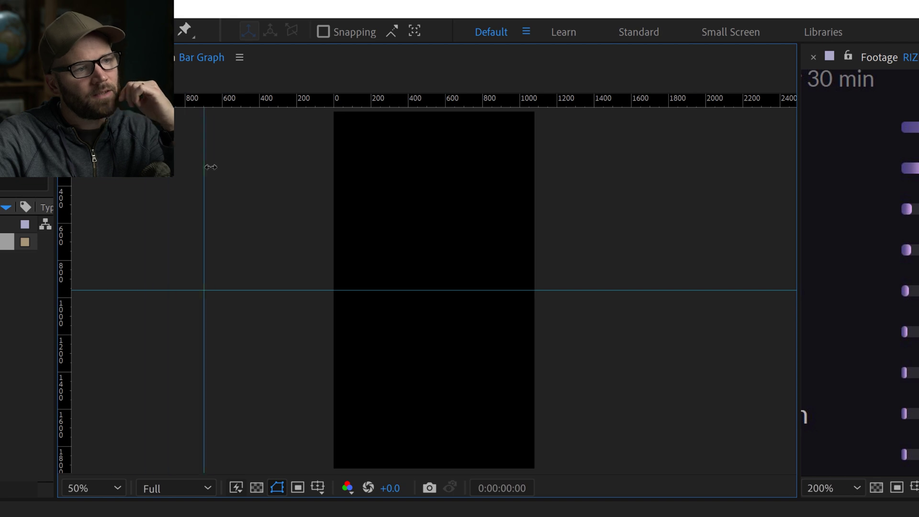
- Move the vertical guide to 540 and the horizontal guide to 0
{"action": "right_click", "coordinate": [211, 166]}
{"action": "left_click", "coordinate": [259, 176]}
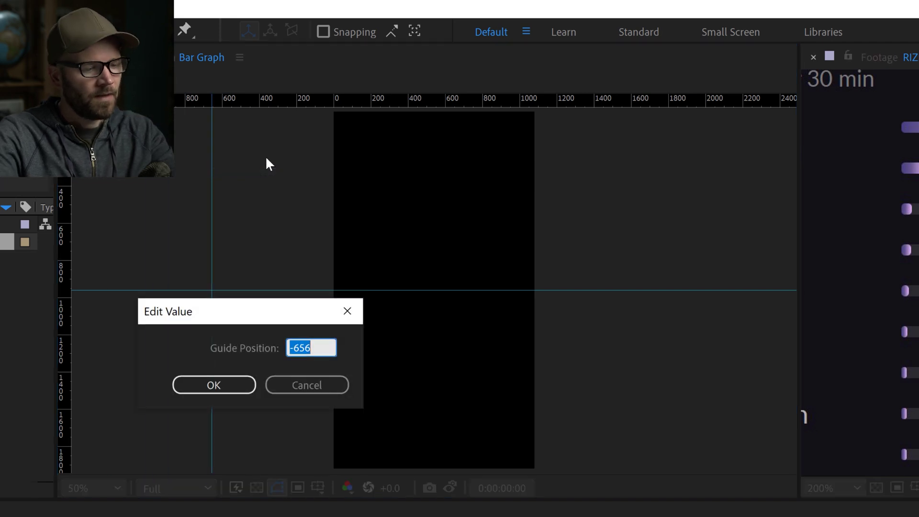
{"action": "type", "text": "540"}
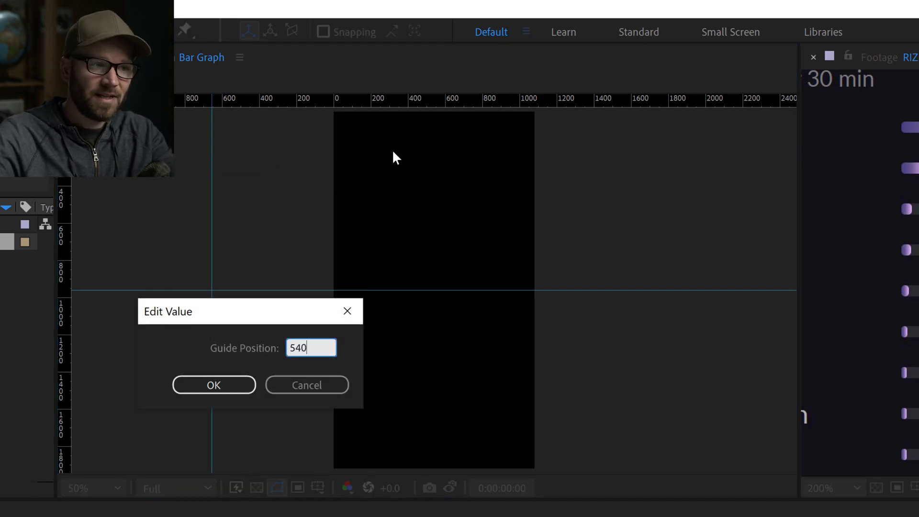
{"action": "left_click", "coordinate": [239, 392]}
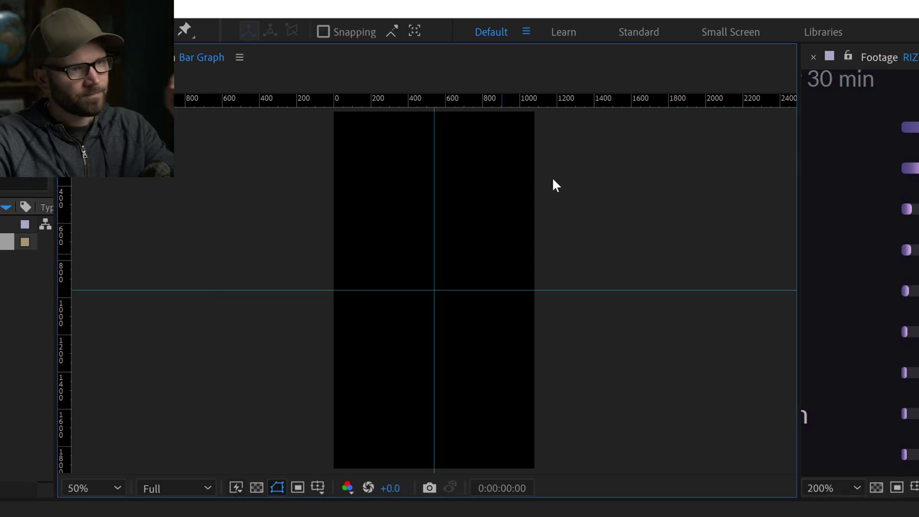
{"action": "right_click", "coordinate": [597, 170]}
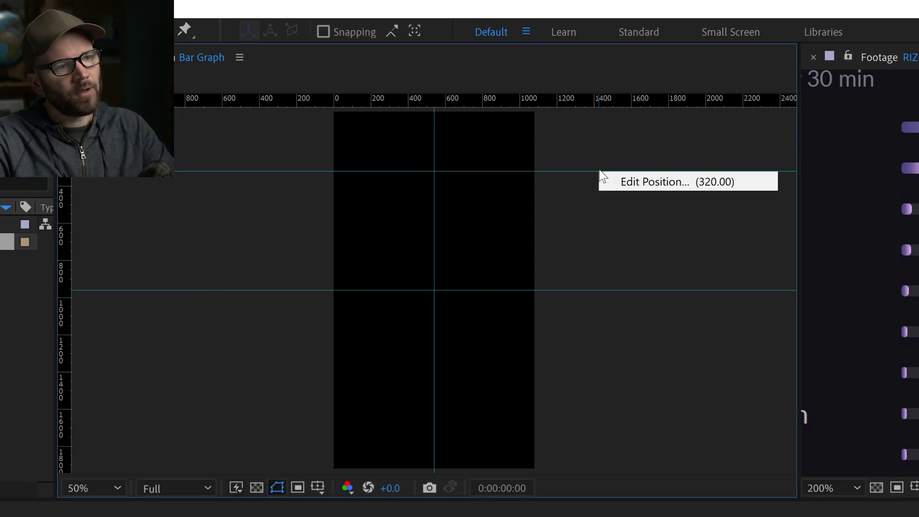
{"action": "left_click", "coordinate": [640, 180]}
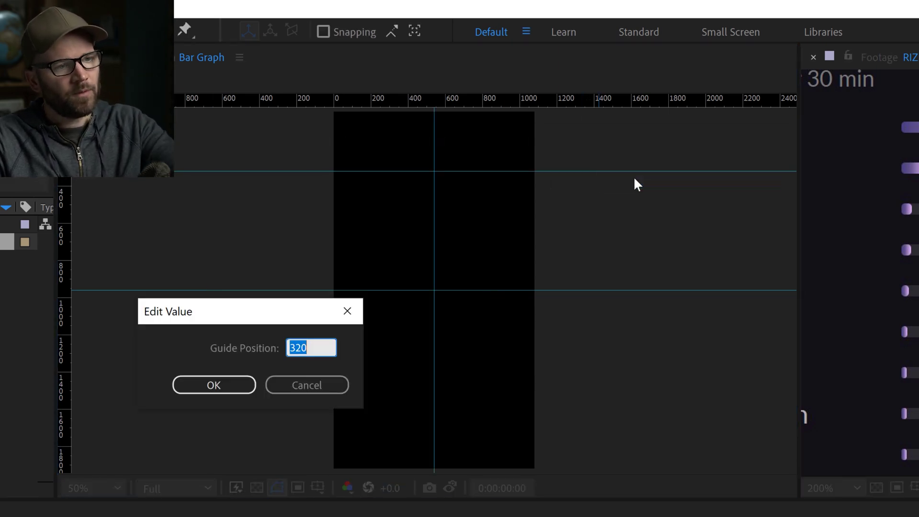
{"action": "left_click", "coordinate": [220, 392]}
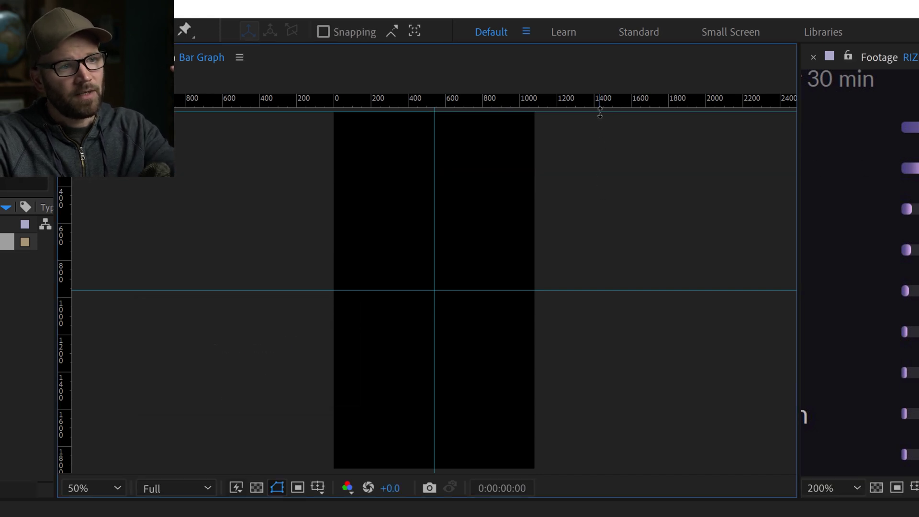
- Add another horizontal guide at 1920 on the comp's bottom edge
{"action": "left_click_drag", "start_coordinate": [599, 113], "coordinate": [618, 335]}
{"action": "right_click", "coordinate": [615, 335]}
{"action": "left_click", "coordinate": [636, 341]}
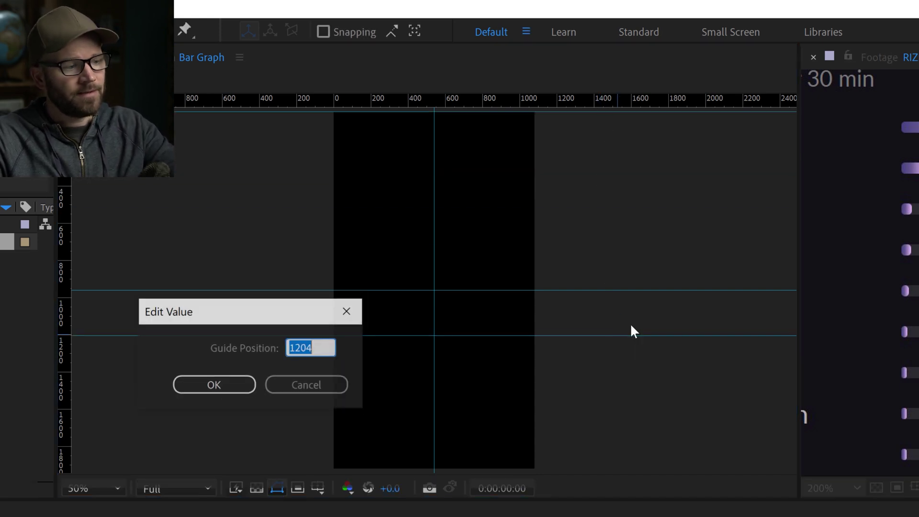
{"action": "type", "text": "1920"}
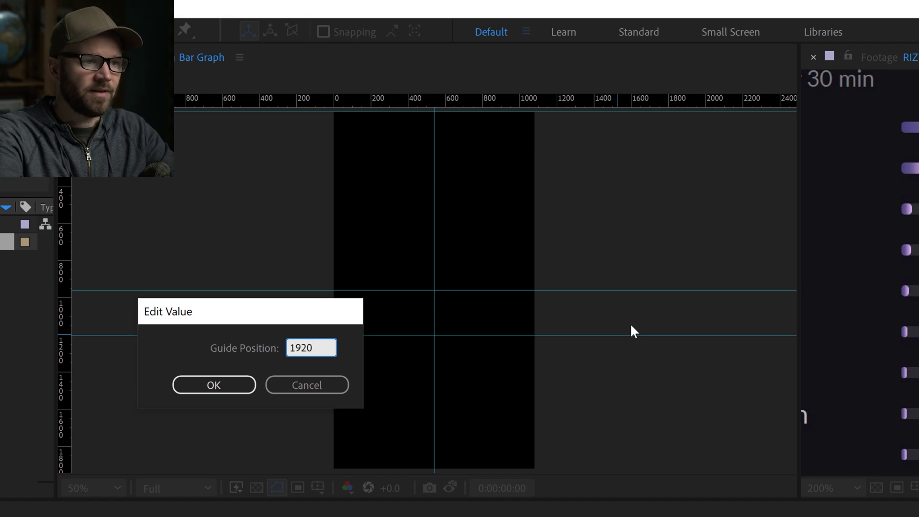
{"action": "key", "text": "Return"}
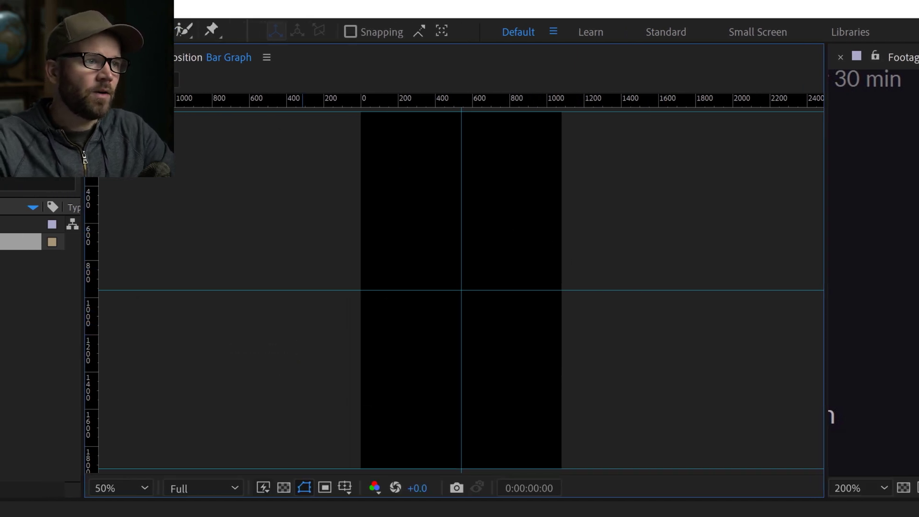
- Turn on Snap to Guides in the View menu
{"action": "left_click", "coordinate": [248, 10]}
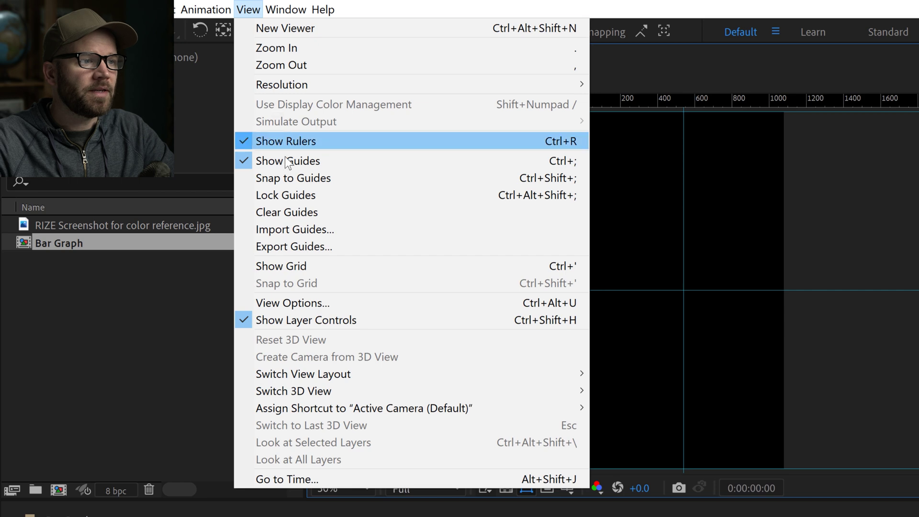
{"action": "left_click", "coordinate": [279, 180]}
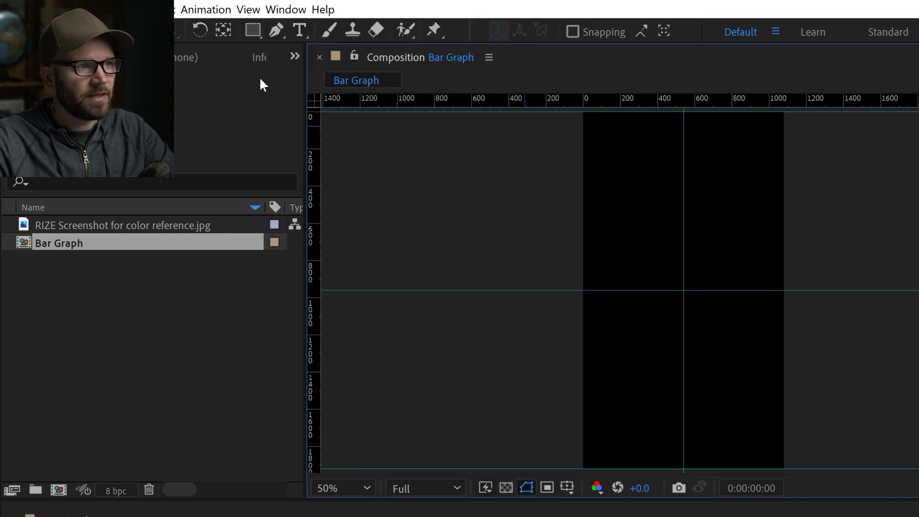
{"action": "left_click", "coordinate": [249, 9]}
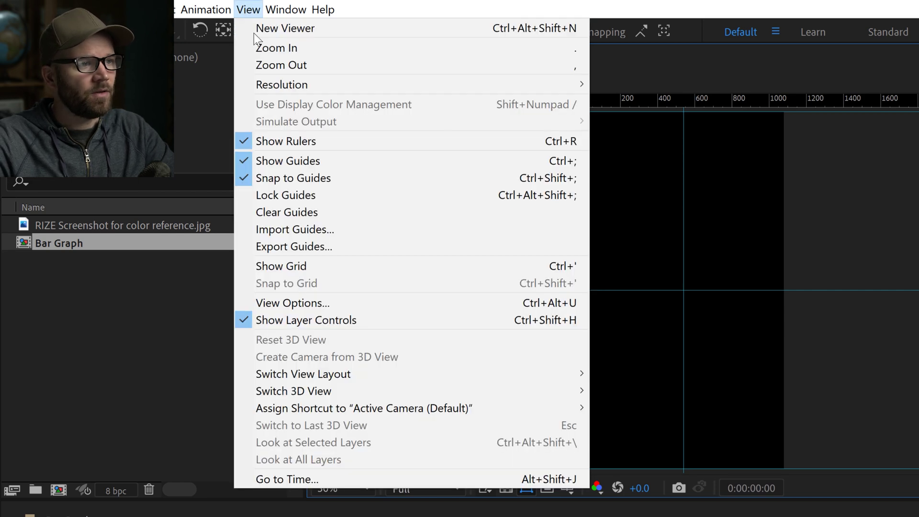
{"action": "left_click", "coordinate": [281, 195]}
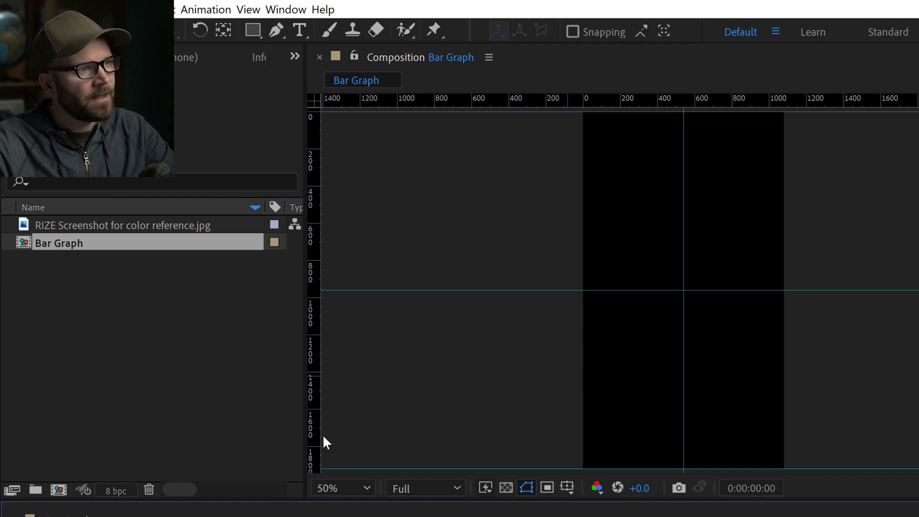
- Draw a vertical Pen path with no fill and a 50 px stroke
{"action": "left_click", "coordinate": [272, 32]}
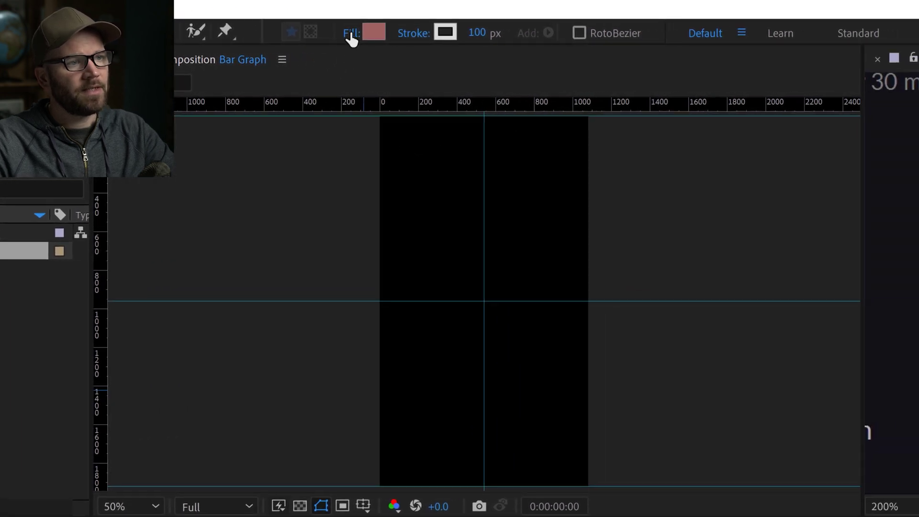
{"action": "left_click", "coordinate": [350, 33]}
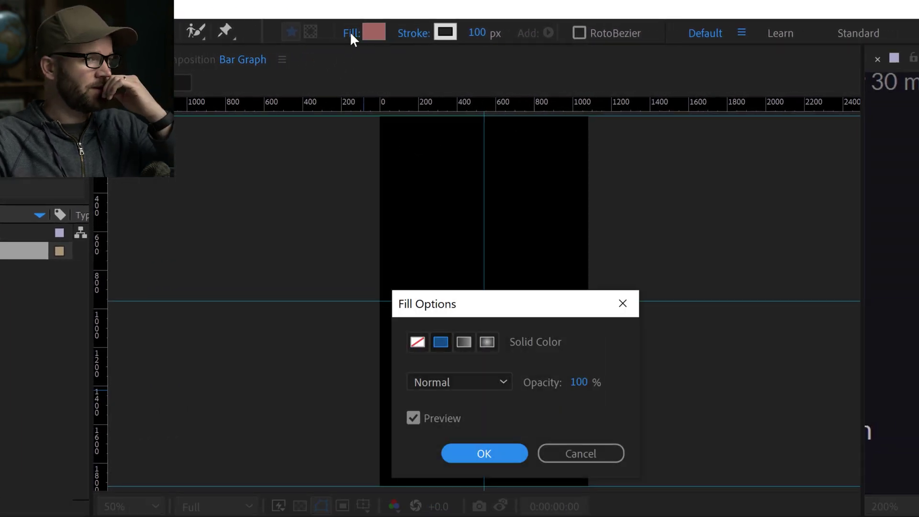
{"action": "left_click", "coordinate": [416, 343]}
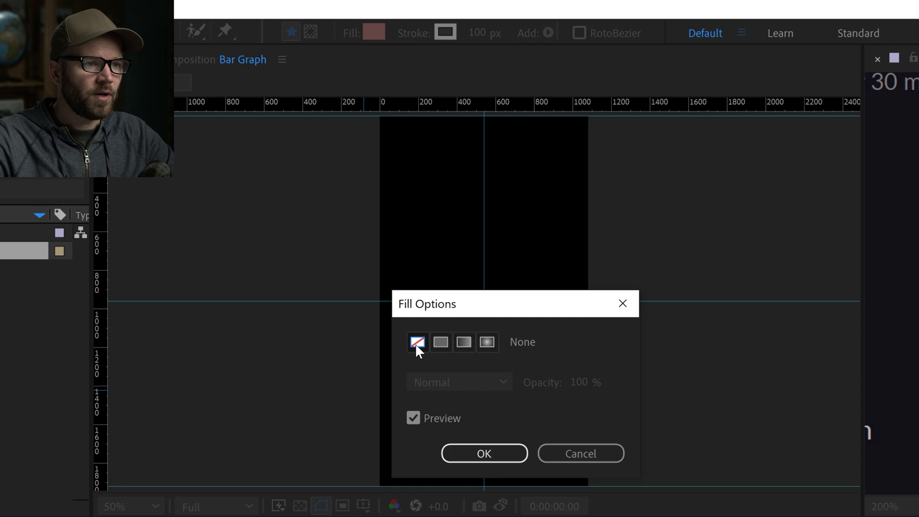
{"action": "left_click", "coordinate": [472, 457]}
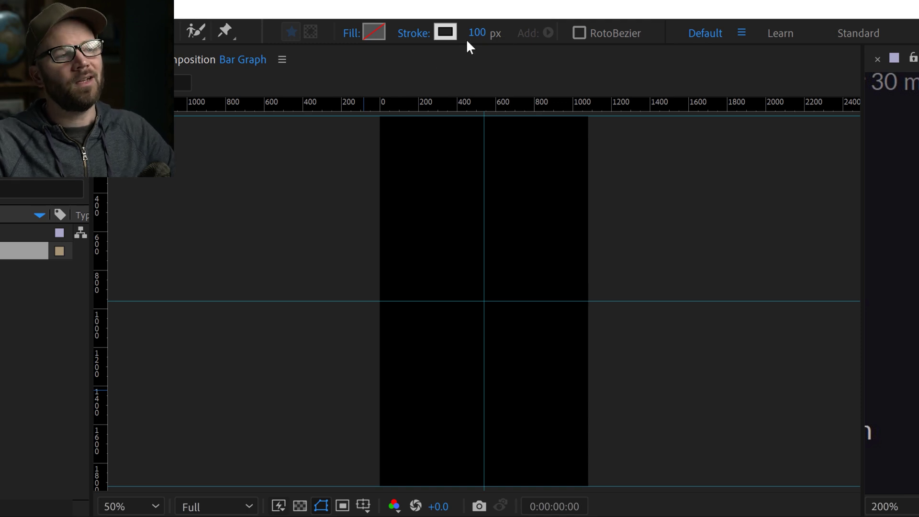
{"action": "left_click", "coordinate": [442, 321]}
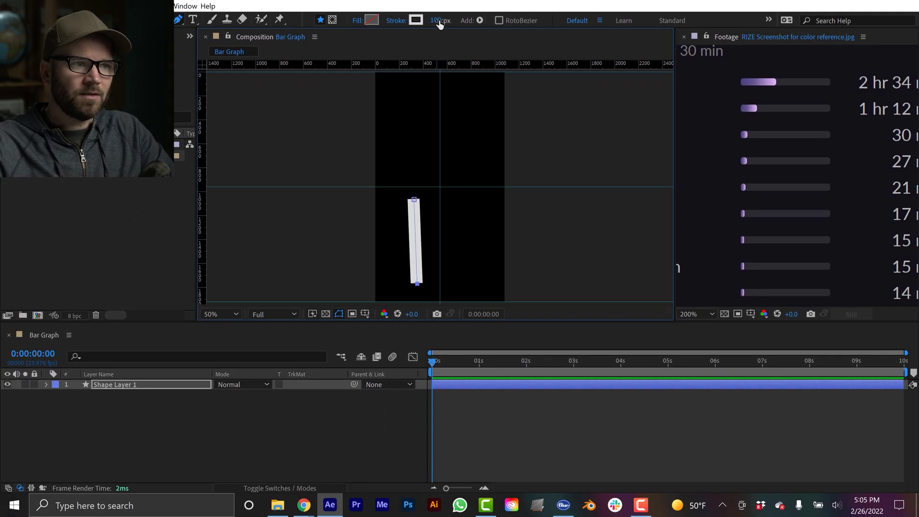
{"action": "left_click", "coordinate": [435, 20]}
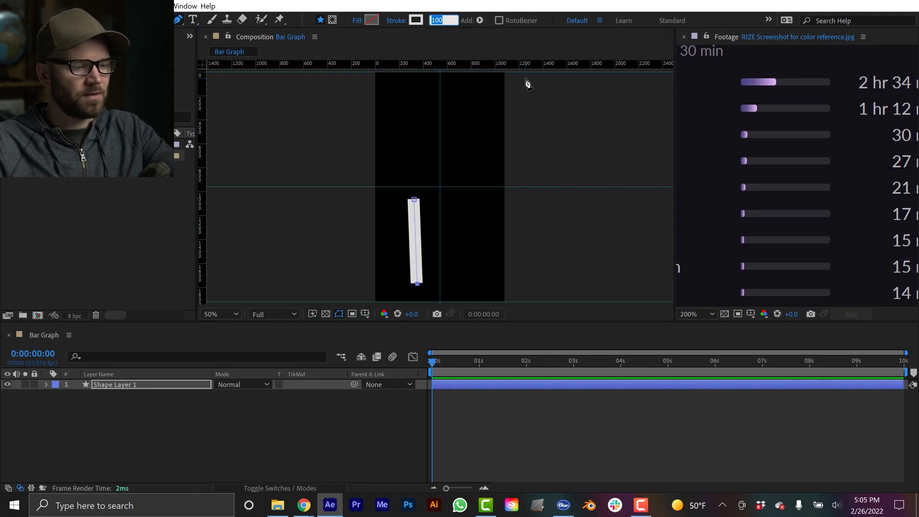
{"action": "type", "text": "50"}
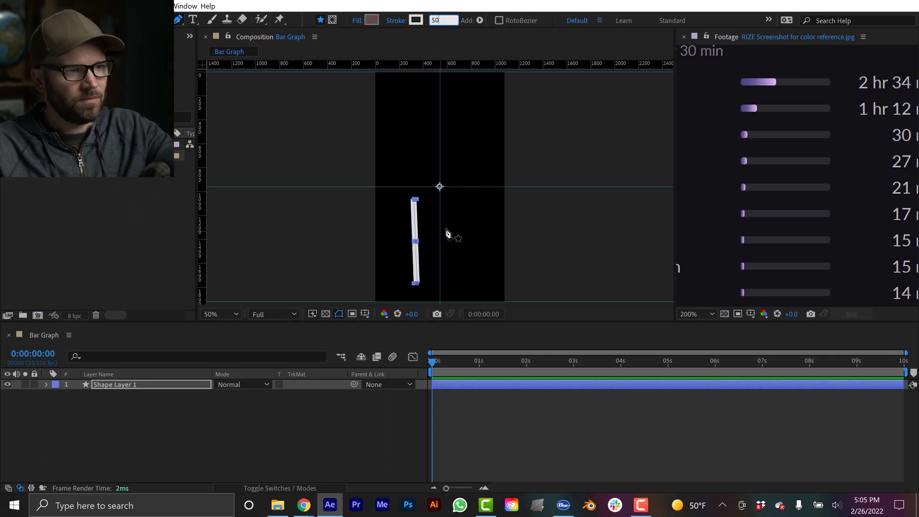
- Rename the new shape layer to Bar Graph
{"action": "left_click", "coordinate": [119, 385]}
{"action": "key", "text": "Return"}
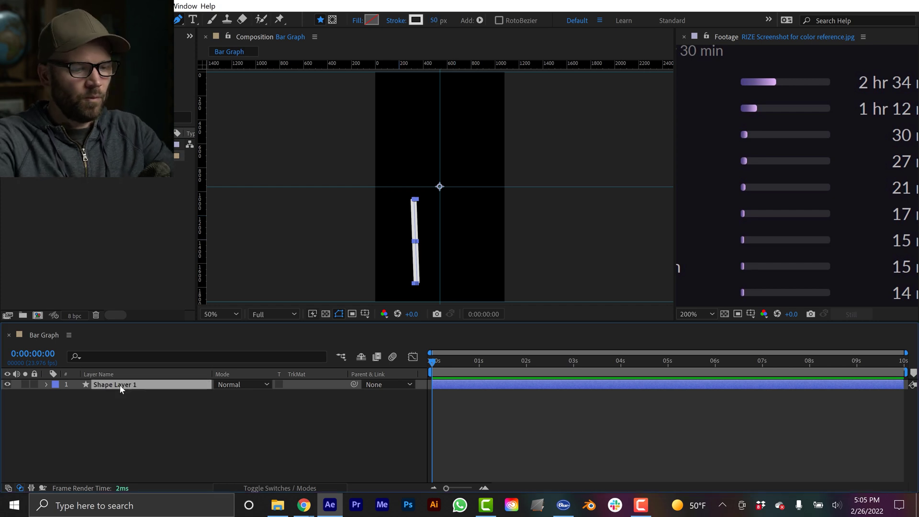
{"action": "type", "text": "Bar Graph"}
{"action": "key", "text": "Return"}
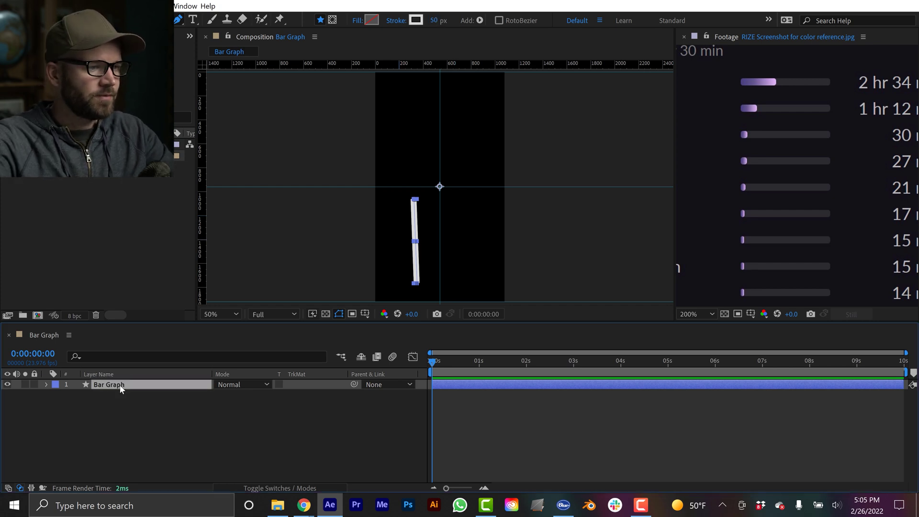
{"action": "key", "text": "v"}
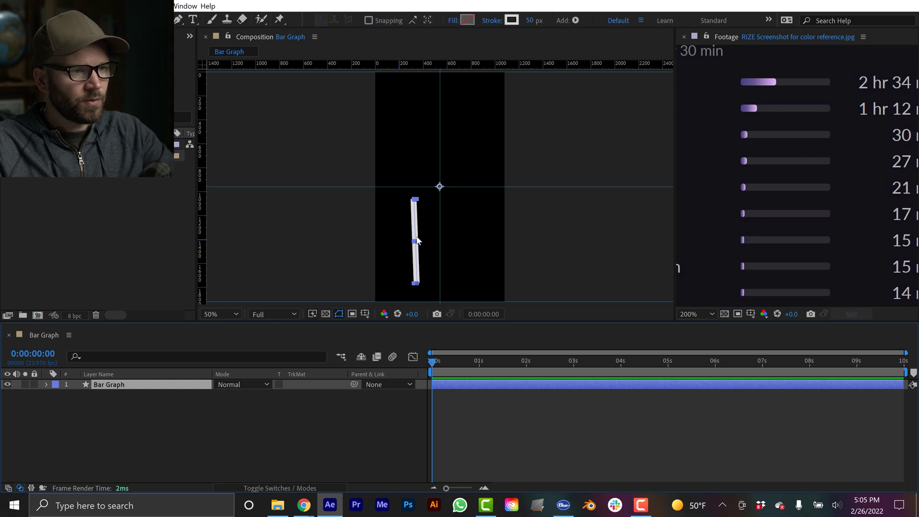
{"action": "key", "text": "period"}
- Snap the bar's top point to the centre guide intersection and its bottom point to the bottom-centre intersection
{"action": "left_click_drag", "start_coordinate": [417, 236], "coordinate": [448, 137]}
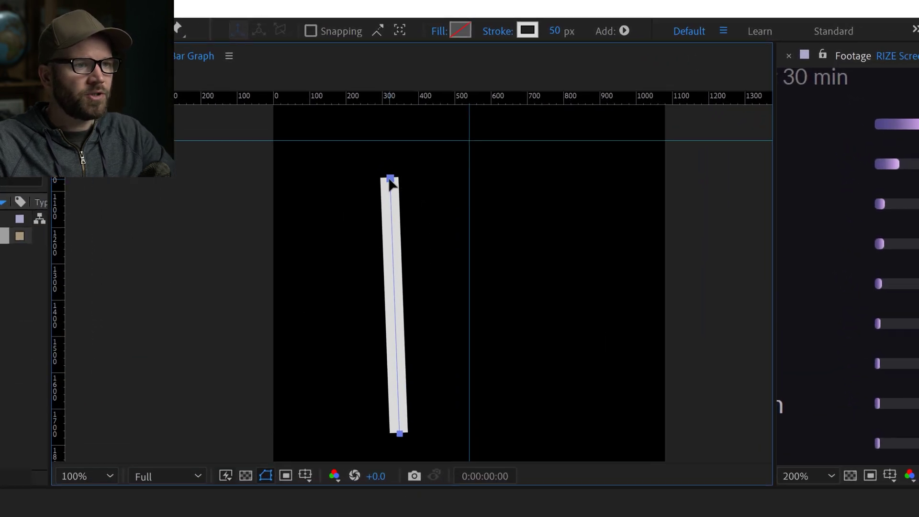
{"action": "left_click_drag", "start_coordinate": [390, 180], "coordinate": [471, 143]}
{"action": "left_click_drag", "start_coordinate": [505, 326], "coordinate": [480, 239]}
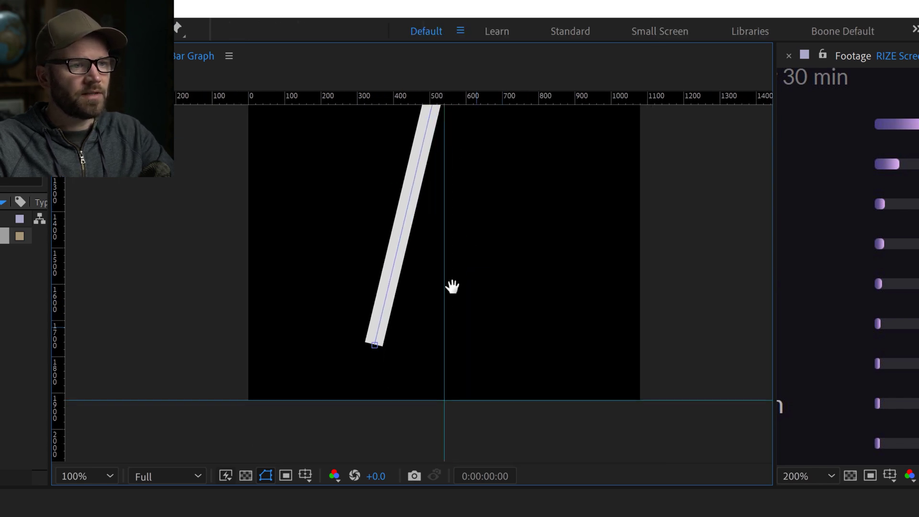
{"action": "left_click_drag", "start_coordinate": [373, 343], "coordinate": [442, 394]}
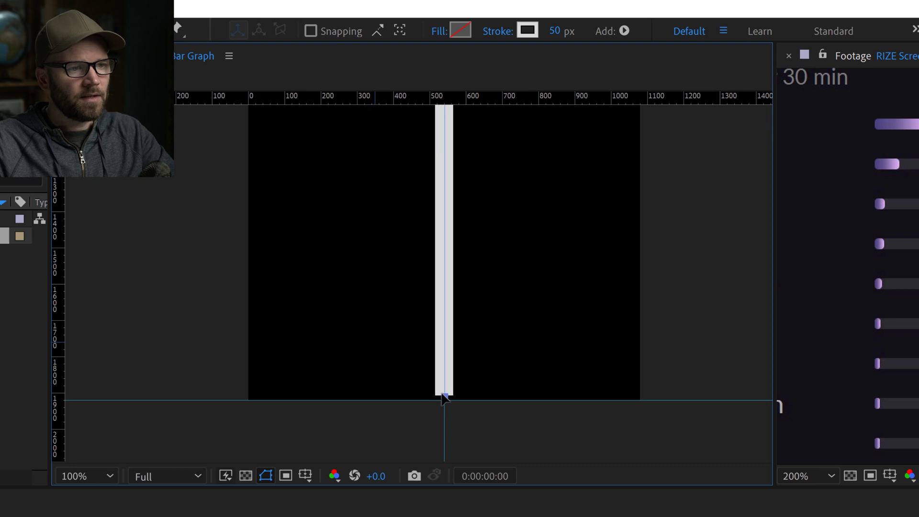
{"action": "left_click_drag", "start_coordinate": [529, 332], "coordinate": [521, 361]}
{"action": "scroll", "coordinate": [528, 358], "scroll_direction": "down", "scroll_amount": 3}
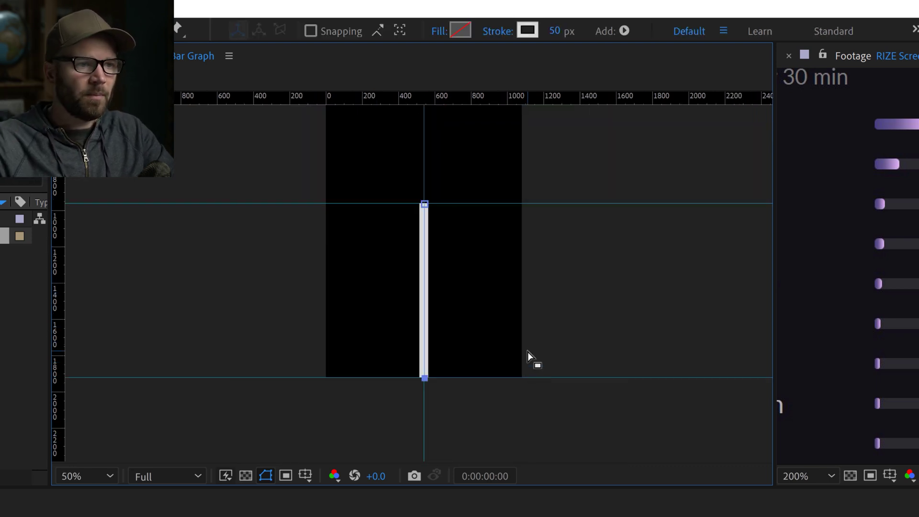
- Widen the bar's stroke to 100 px
{"action": "left_click", "coordinate": [554, 32]}
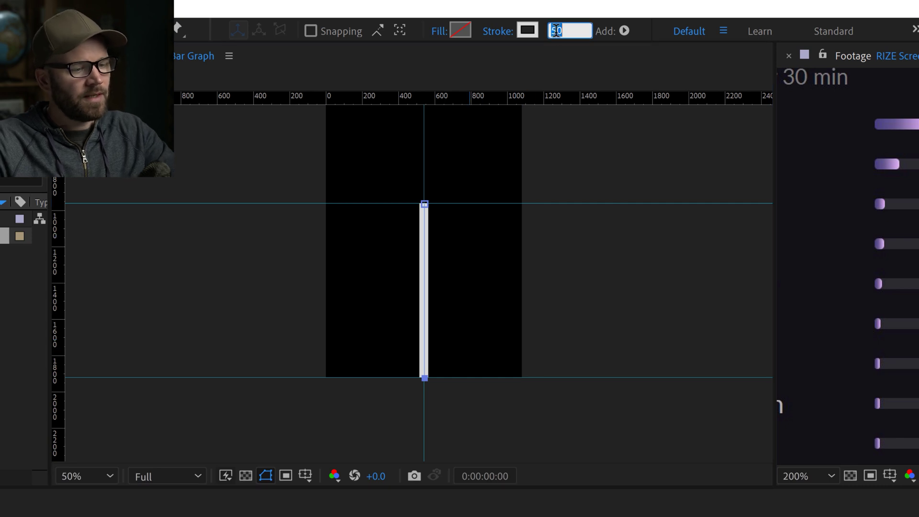
{"action": "type", "text": "10"}
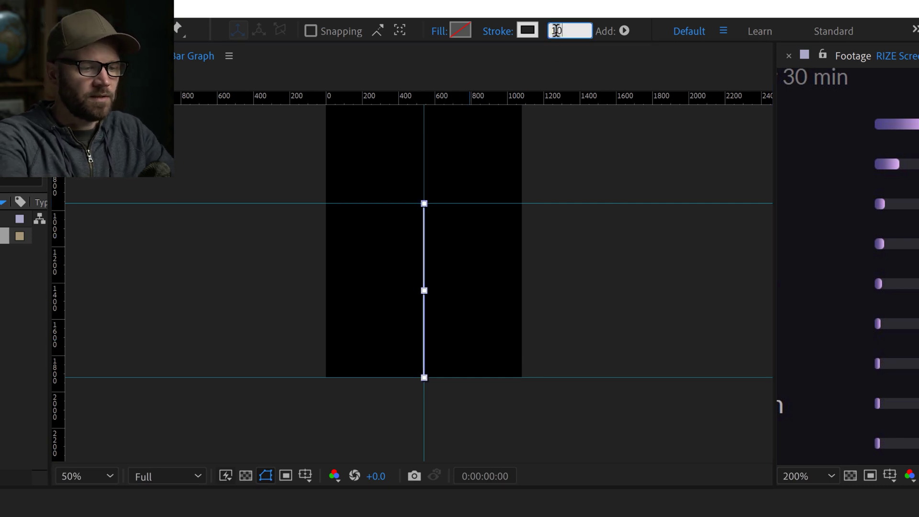
{"action": "type", "text": "0"}
{"action": "key", "text": "Return"}
- Add Trim Paths to the Bar Graph layer's contents
{"action": "key", "text": "v"}
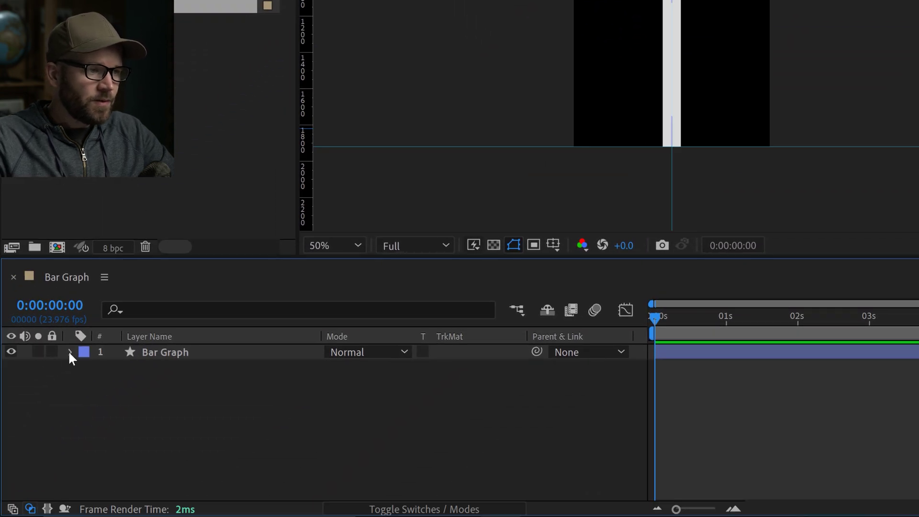
{"action": "left_click", "coordinate": [70, 352]}
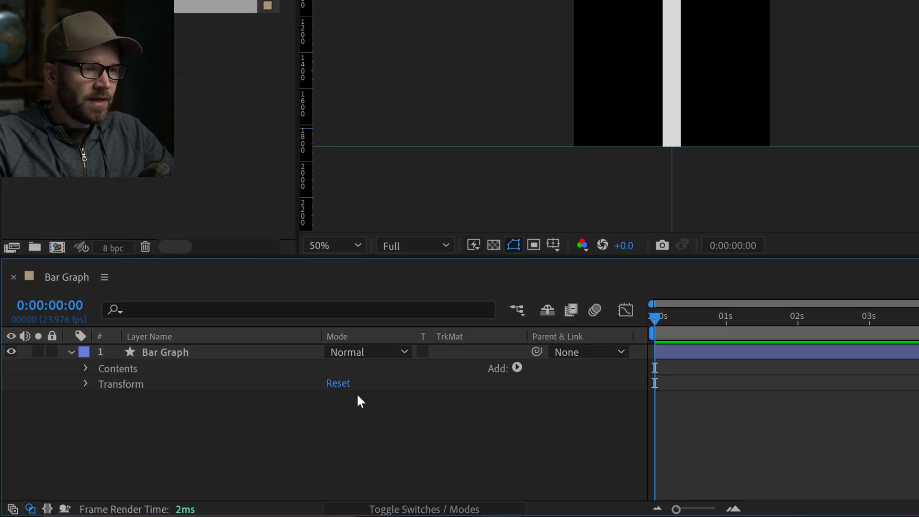
{"action": "left_click", "coordinate": [516, 367]}
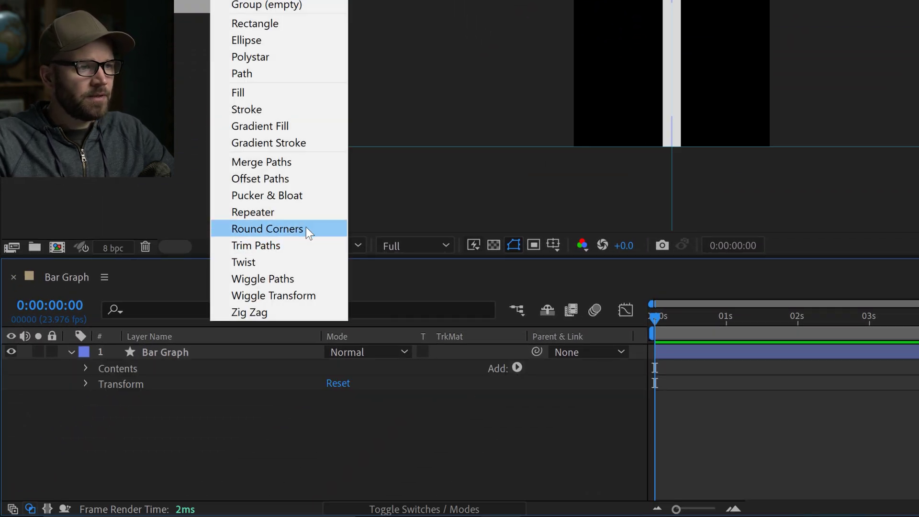
{"action": "left_click", "coordinate": [271, 246]}
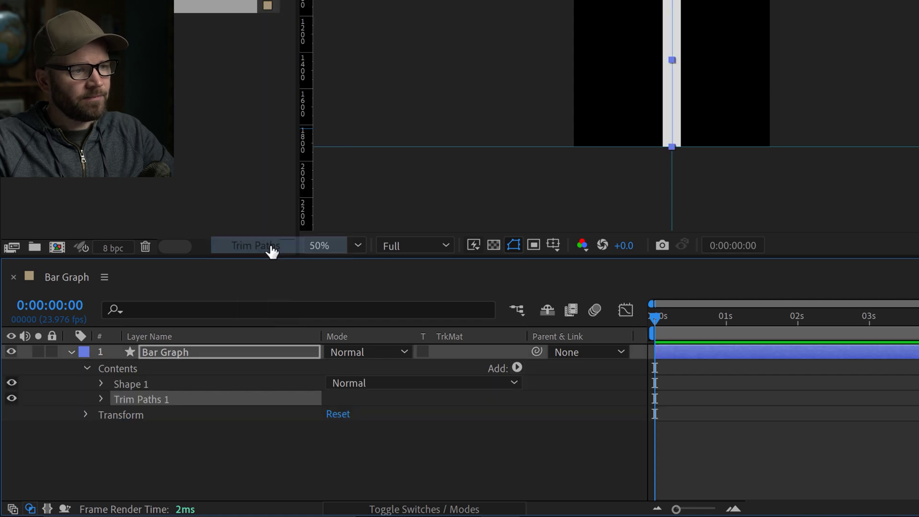
{"action": "left_click", "coordinate": [102, 398]}
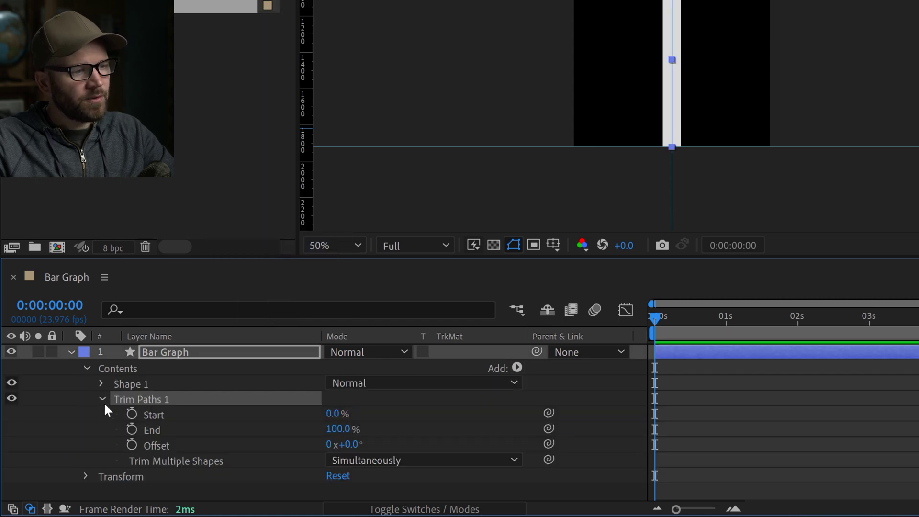
- Keyframe Trim Paths End from 0% at 0s to 100% at 1s and preview it
{"action": "left_click", "coordinate": [132, 428]}
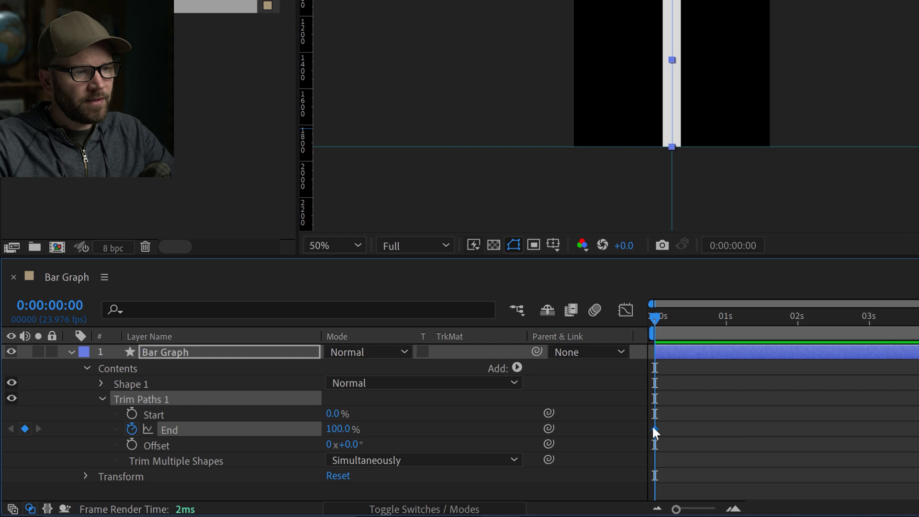
{"action": "left_click_drag", "start_coordinate": [653, 429], "coordinate": [732, 429]}
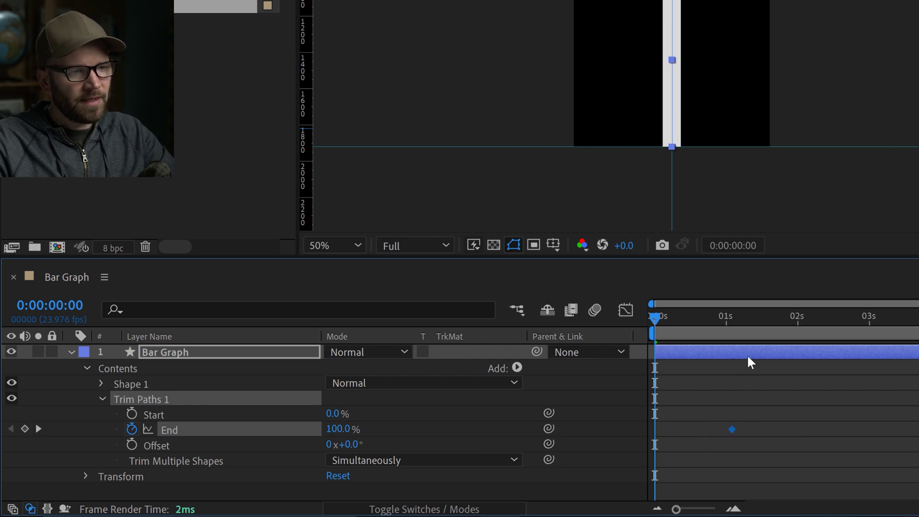
{"action": "left_click", "coordinate": [727, 318]}
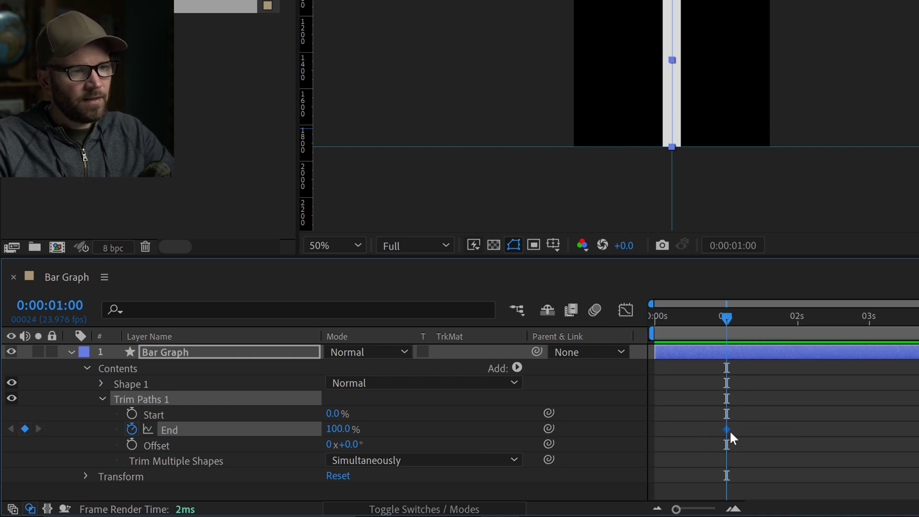
{"action": "left_click_drag", "start_coordinate": [701, 317], "coordinate": [577, 357]}
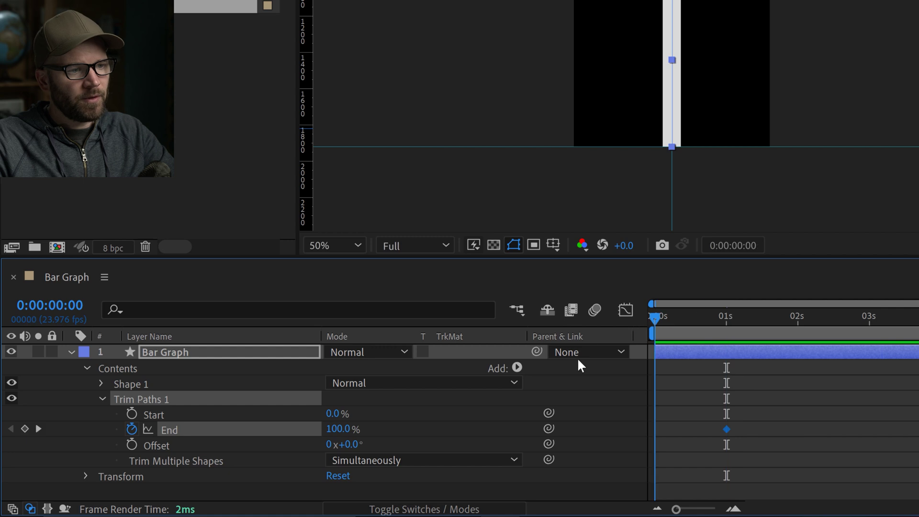
{"action": "left_click", "coordinate": [338, 429]}
{"action": "type", "text": "0"}
{"action": "key", "text": "Return"}
{"action": "left_click", "coordinate": [754, 393]}
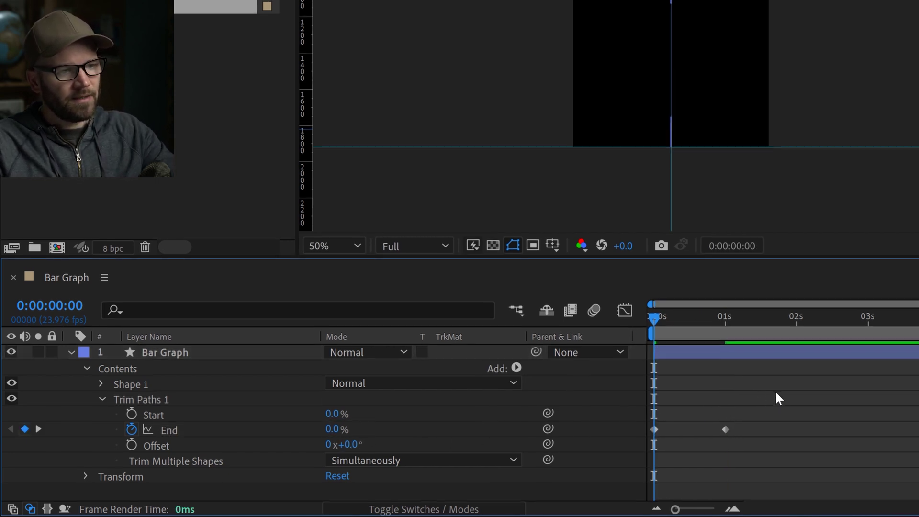
{"action": "key", "text": "space"}
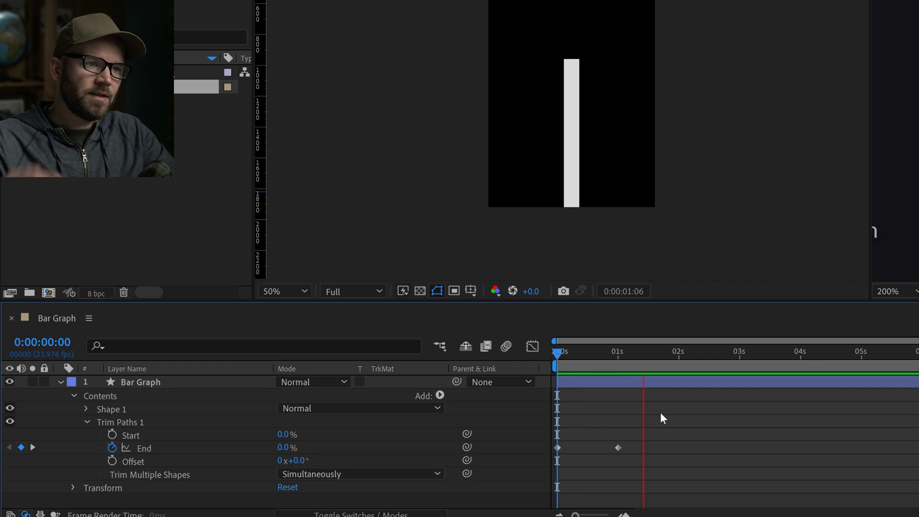
- Replay the bar's grow-on animation from the start to review it
{"action": "key", "text": "space"}
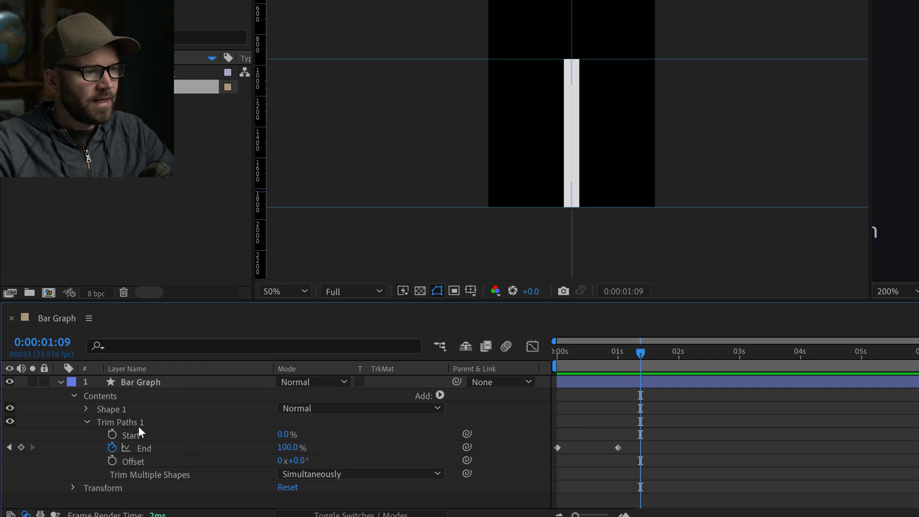
{"action": "left_click", "coordinate": [86, 409]}
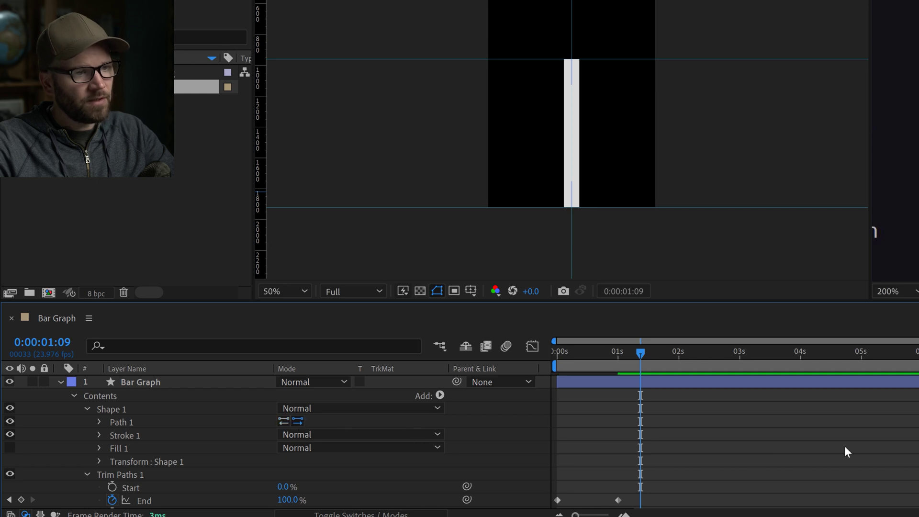
{"action": "key", "text": "Home"}
{"action": "key", "text": "space"}
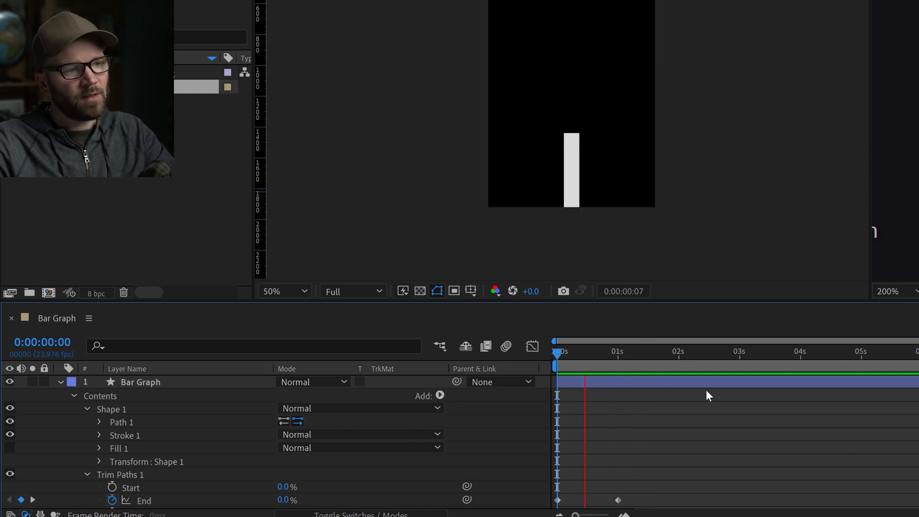
{"action": "key", "text": "space"}
{"action": "scroll", "coordinate": [715, 441], "scroll_direction": "down", "scroll_amount": 3}
- Apply Easy Ease to both End keyframes
{"action": "left_click_drag", "start_coordinate": [670, 430], "coordinate": [555, 476]}
{"action": "right_click", "coordinate": [556, 461]}
{"action": "mouse_move", "coordinate": [583, 456]}
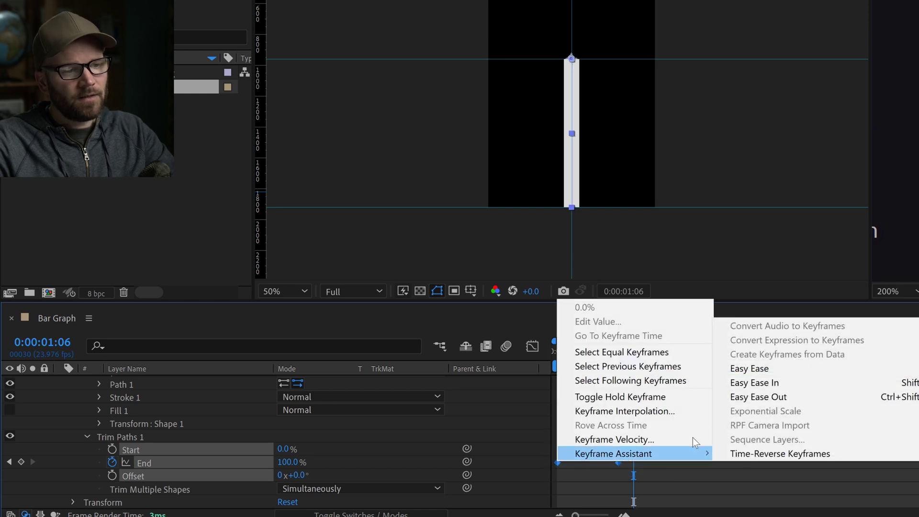
{"action": "left_click", "coordinate": [752, 366]}
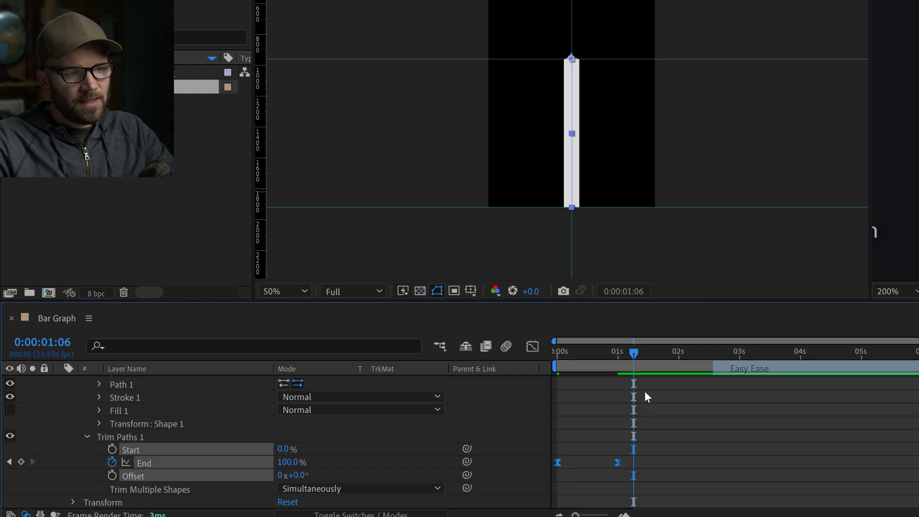
- Lengthen the ease into full height in the Graph Editor and preview from the start
{"action": "left_click", "coordinate": [532, 346]}
{"action": "left_click", "coordinate": [597, 385]}
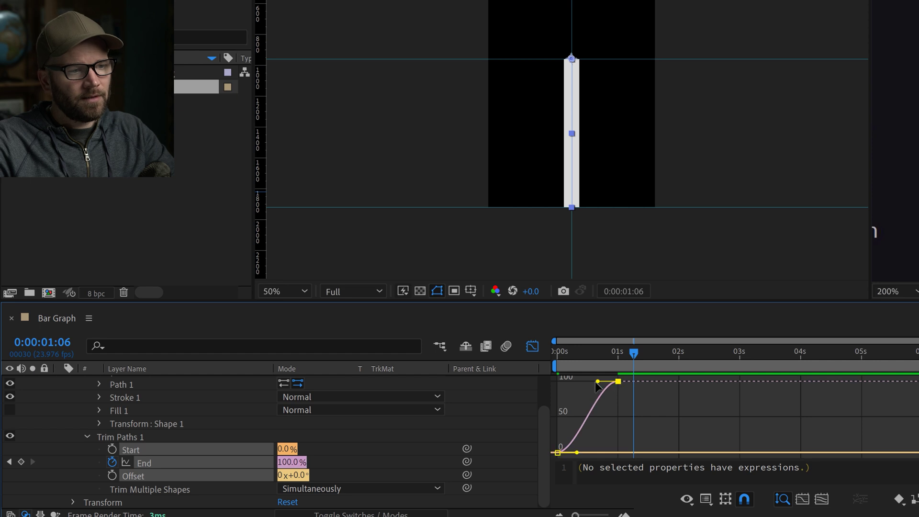
{"action": "left_click_drag", "start_coordinate": [595, 381], "coordinate": [577, 380]}
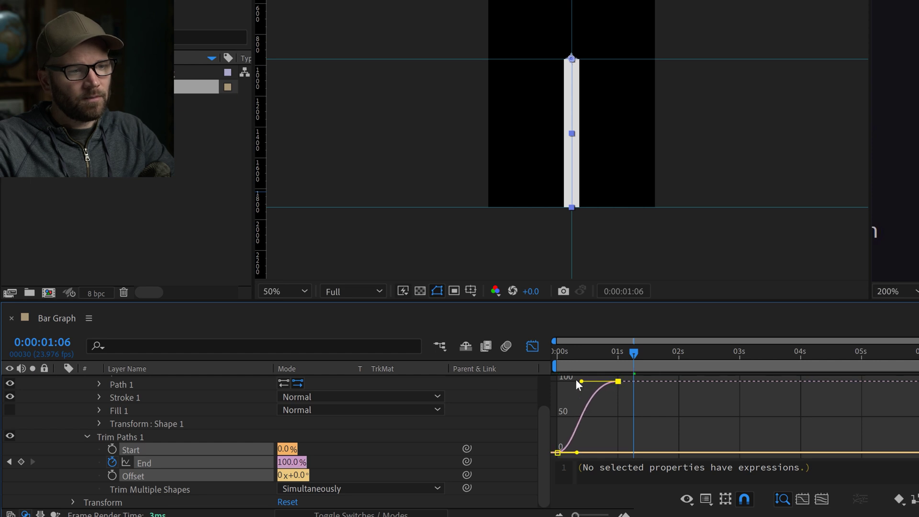
{"action": "left_click", "coordinate": [531, 346]}
{"action": "left_click", "coordinate": [593, 352]}
{"action": "key", "text": "Home"}
{"action": "key", "text": "space"}
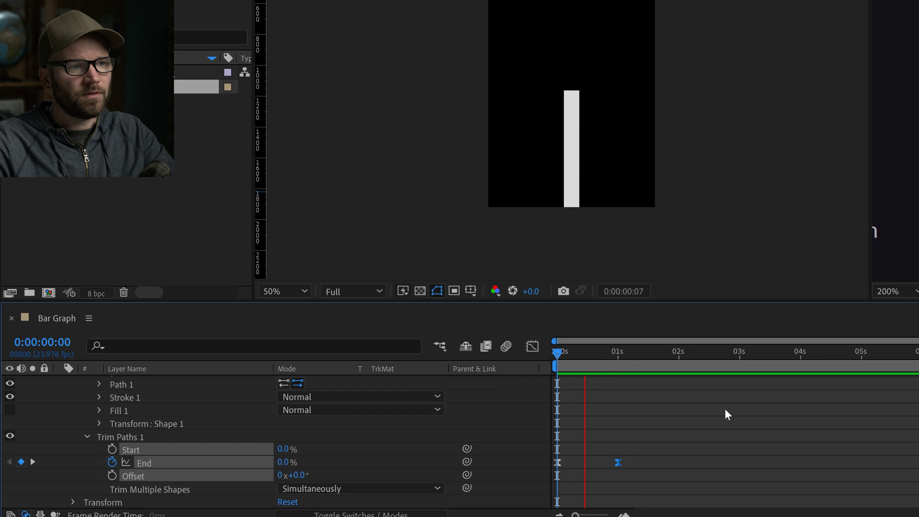
- Stop the preview and use U to show only the Bar Graph layer's keyframed Trim Paths End
{"action": "key", "text": "space"}
{"action": "scroll", "coordinate": [82, 473], "scroll_direction": "up", "scroll_amount": 2}
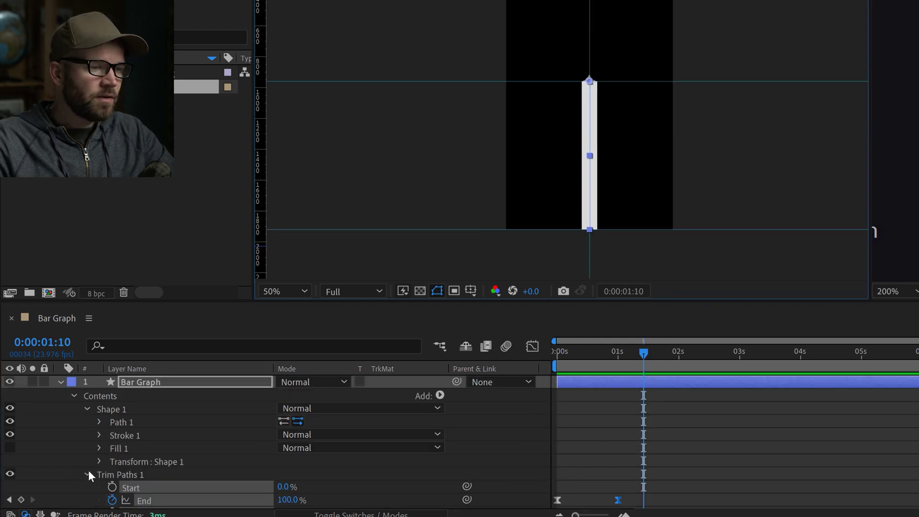
{"action": "key", "text": "u"}
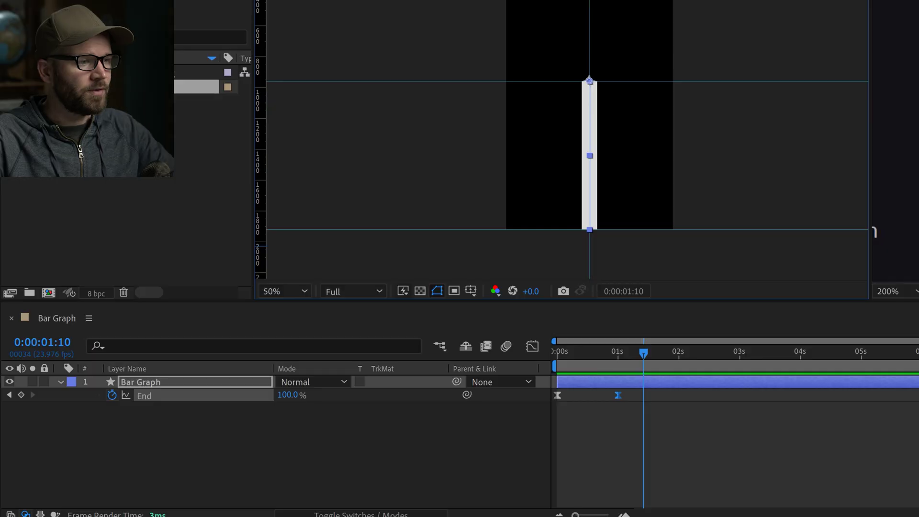
- Add a second Trim Paths to the bar and set its End to 33%
{"action": "left_click", "coordinate": [61, 381]}
{"action": "left_click", "coordinate": [61, 381]}
{"action": "left_click", "coordinate": [86, 422]}
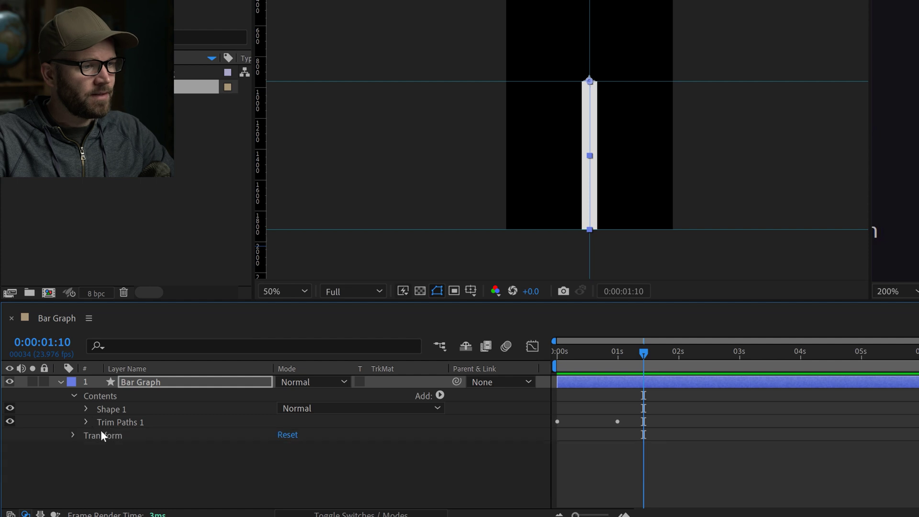
{"action": "left_click", "coordinate": [439, 396]}
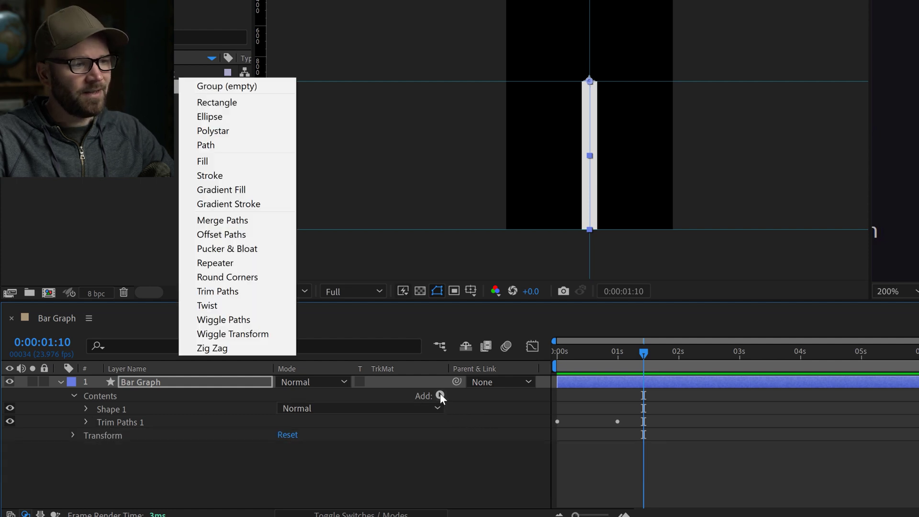
{"action": "left_click", "coordinate": [248, 292]}
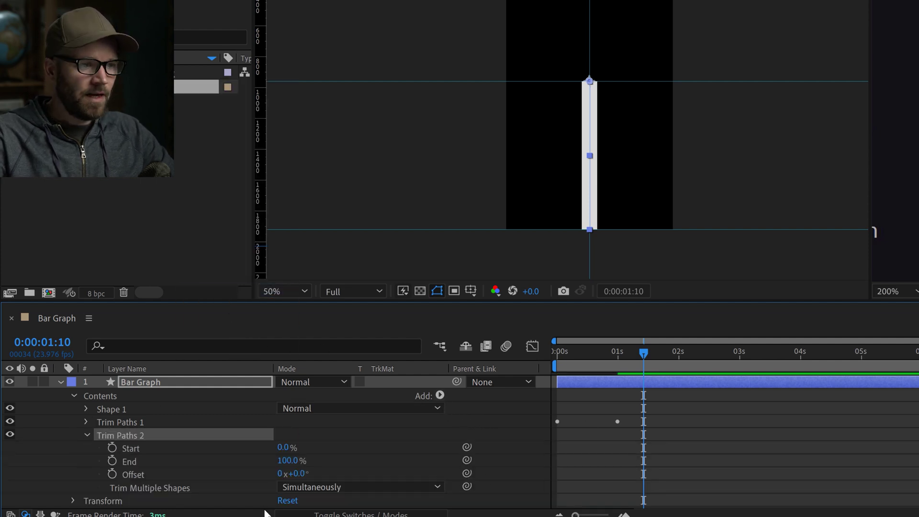
{"action": "left_click_drag", "start_coordinate": [293, 467], "coordinate": [250, 465]}
{"action": "left_click", "coordinate": [285, 460]}
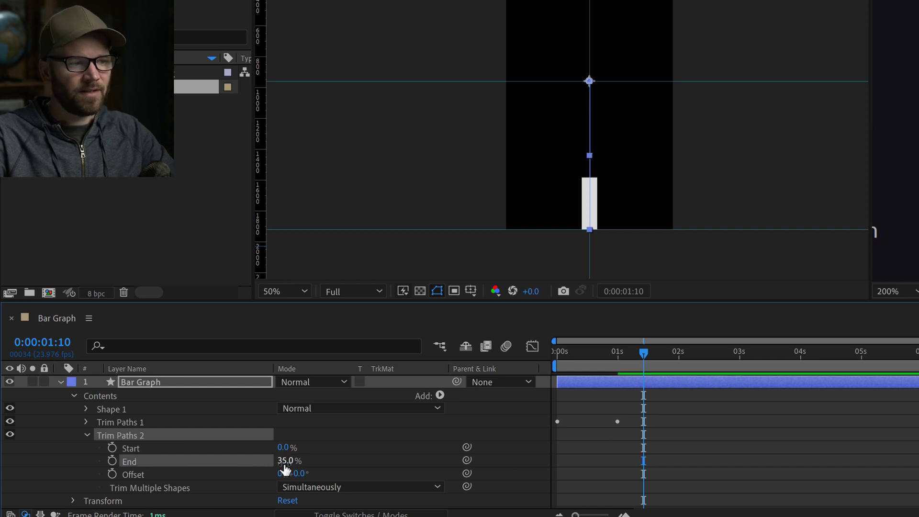
{"action": "type", "text": "33"}
{"action": "key", "text": "Return"}
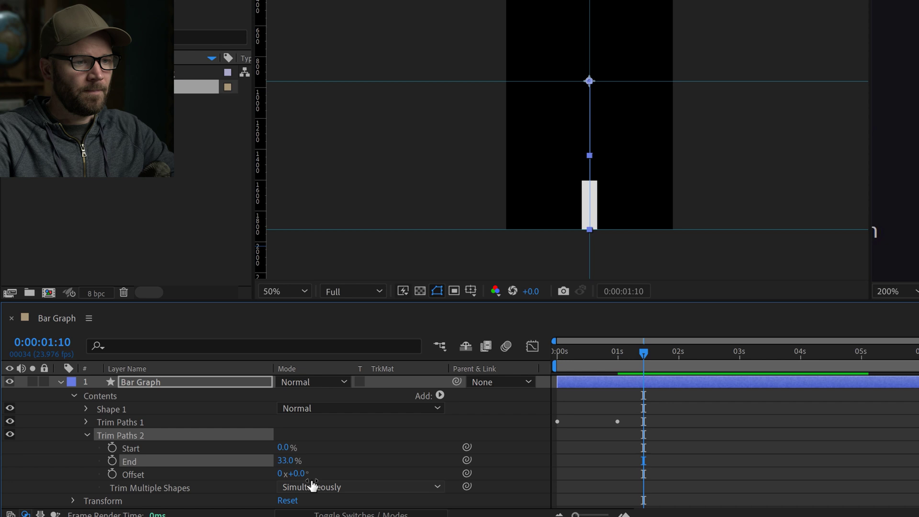
- Preview from the start as the bar grows to a third, then collapse Trim Paths 2
{"action": "left_click", "coordinate": [641, 468]}
{"action": "left_click_drag", "start_coordinate": [630, 357], "coordinate": [543, 358]}
{"action": "key", "text": "space"}
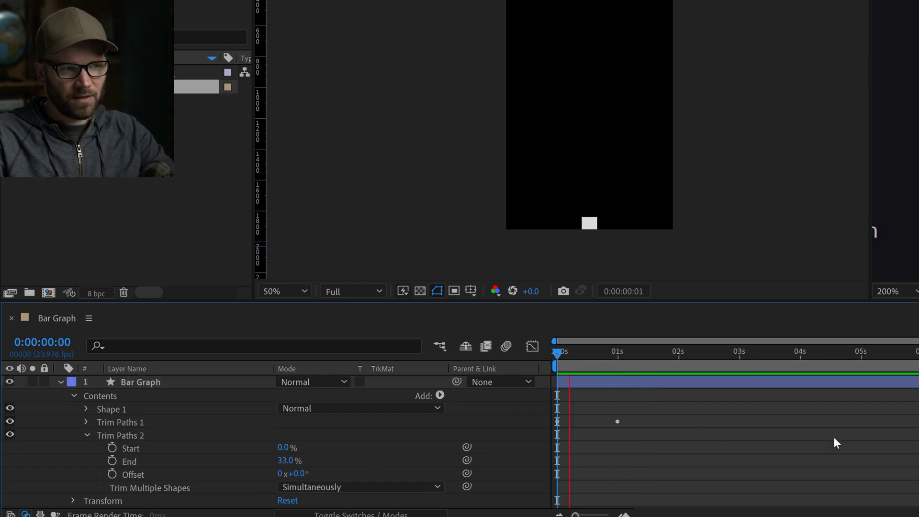
{"action": "key", "text": "space"}
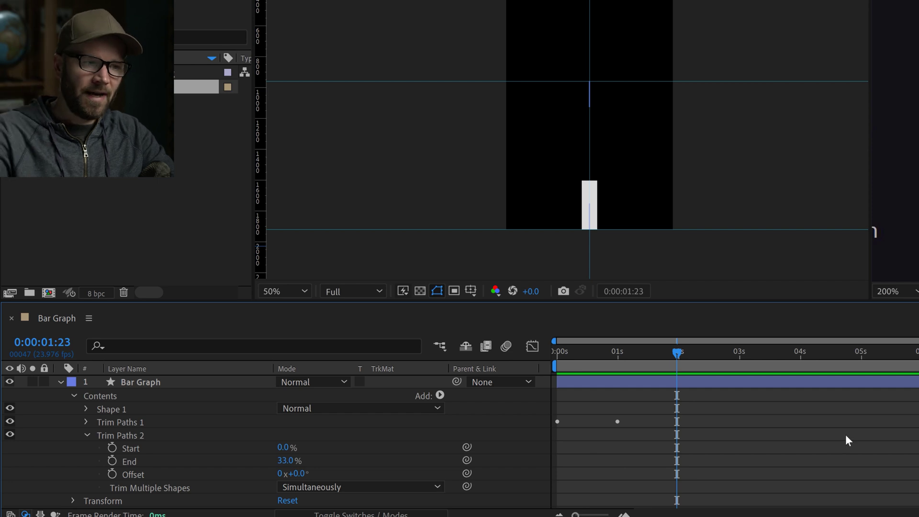
{"action": "left_click", "coordinate": [85, 435]}
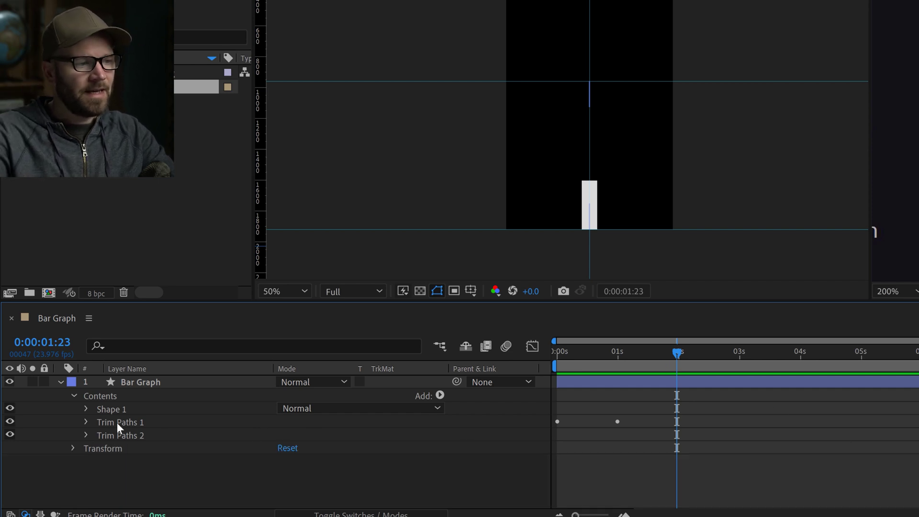
- Search Effects & Presets for 'slider' and apply Slider Control to the Bar Graph layer
{"action": "left_click", "coordinate": [136, 381]}
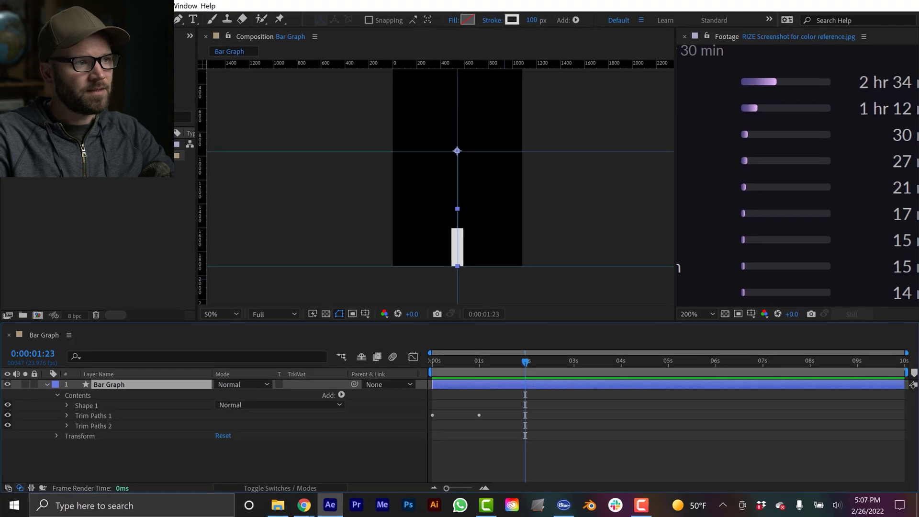
{"action": "left_click", "coordinate": [120, 35]}
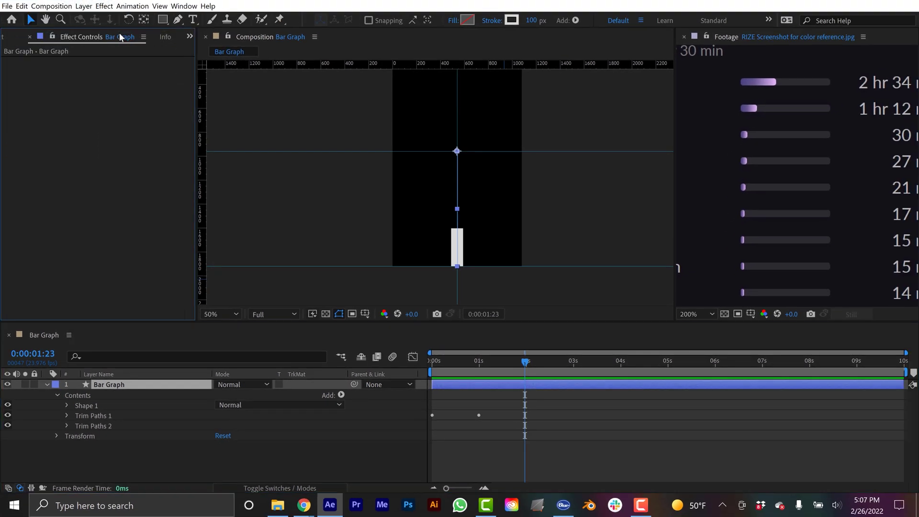
{"action": "left_click", "coordinate": [189, 36]}
{"action": "left_click", "coordinate": [223, 88]}
{"action": "left_click", "coordinate": [66, 52]}
{"action": "type", "text": "s"}
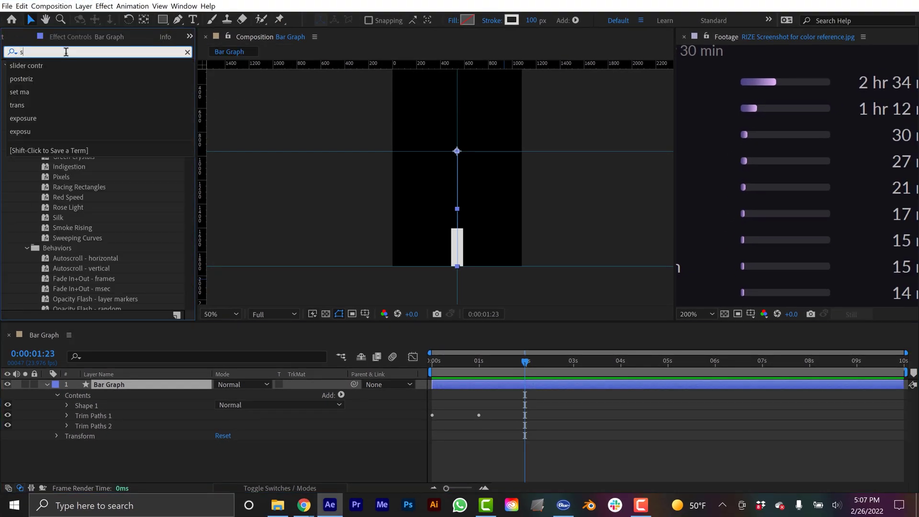
{"action": "type", "text": "lider"}
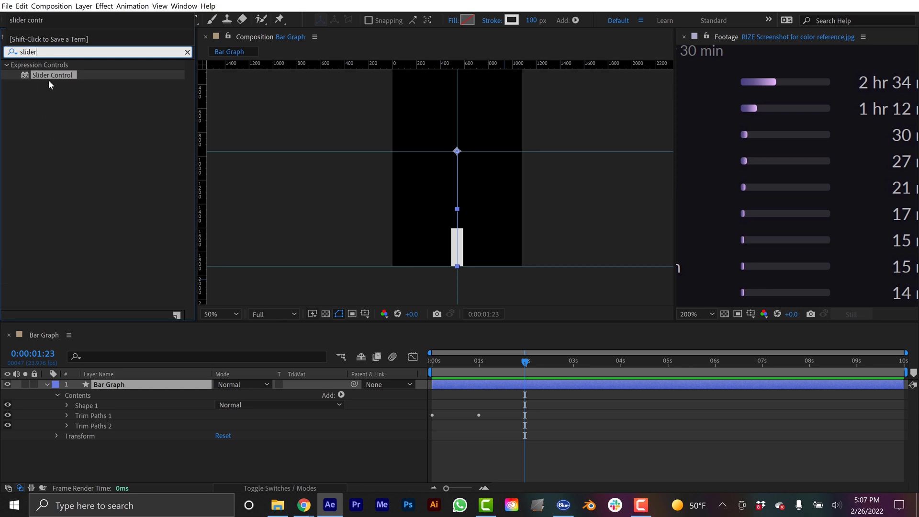
{"action": "left_click_drag", "start_coordinate": [49, 80], "coordinate": [72, 109]}
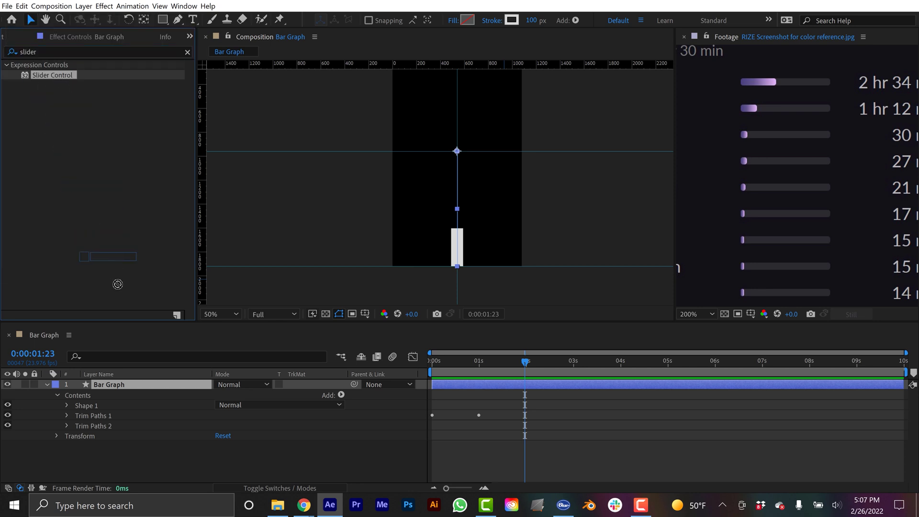
{"action": "left_click_drag", "start_coordinate": [117, 284], "coordinate": [126, 385]}
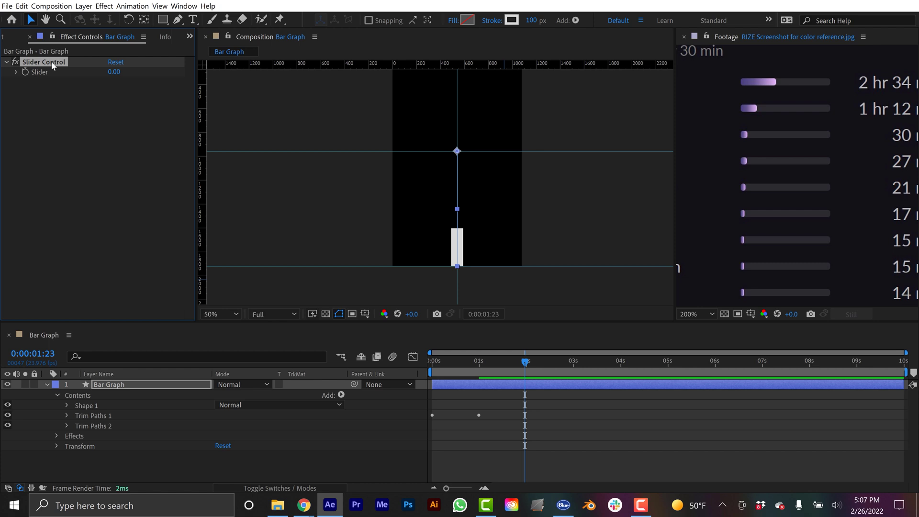
- Rename the Slider Control effect to AMOUNT
{"action": "key", "text": "Return"}
{"action": "type", "text": "A"}
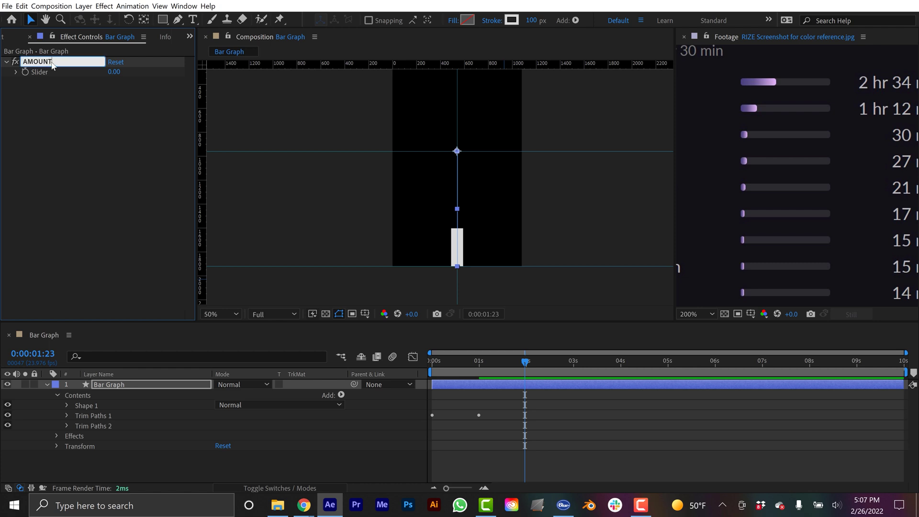
{"action": "type", "text": "MOUNT"}
{"action": "left_click", "coordinate": [67, 426]}
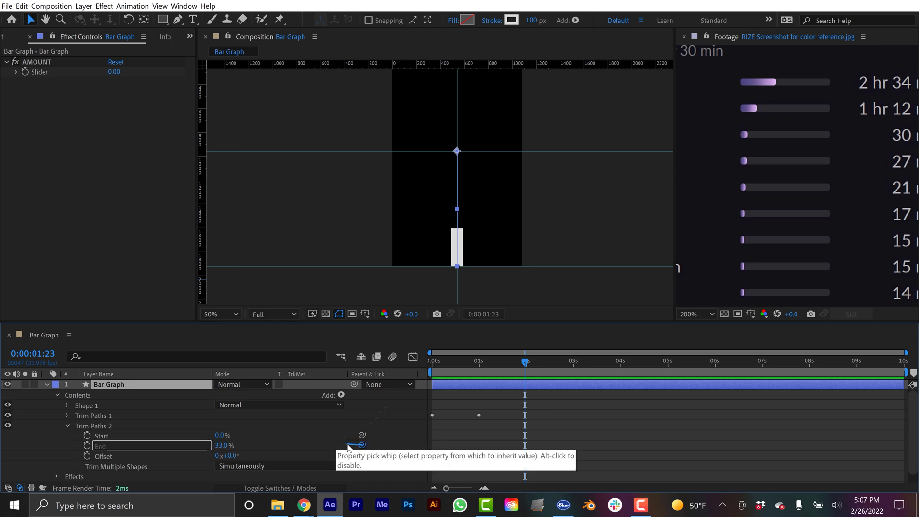
- Pick-whip Trim Paths 2 End to the AMOUNT slider, try 75, then set AMOUNT to 100
{"action": "left_click_drag", "start_coordinate": [362, 445], "coordinate": [50, 72]}
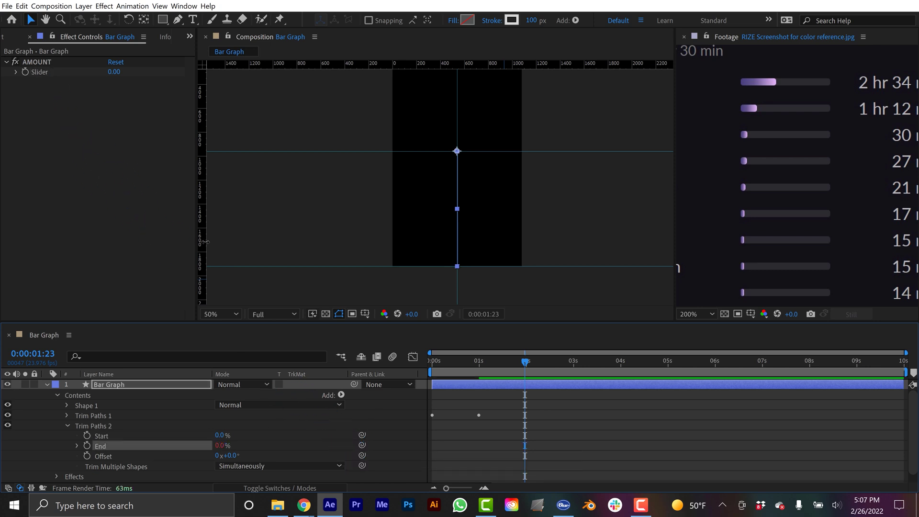
{"action": "left_click", "coordinate": [114, 72]}
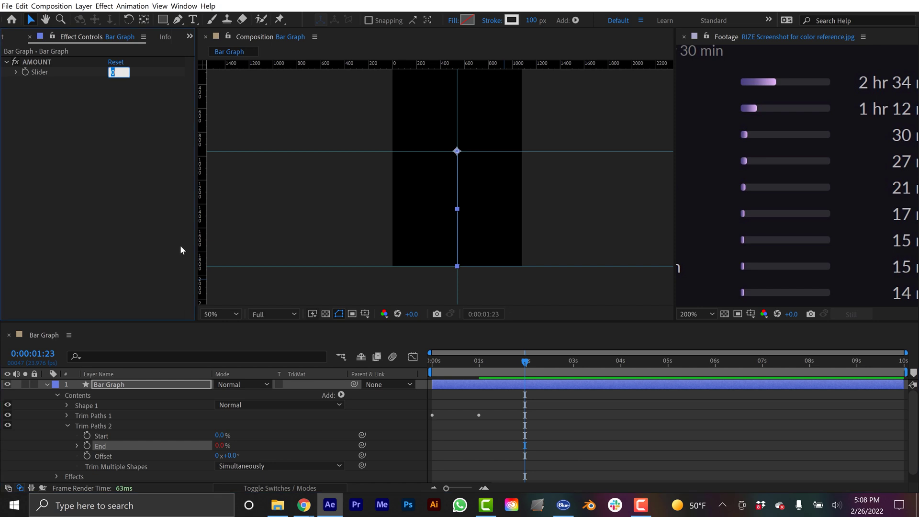
{"action": "type", "text": "75"}
{"action": "key", "text": "Return"}
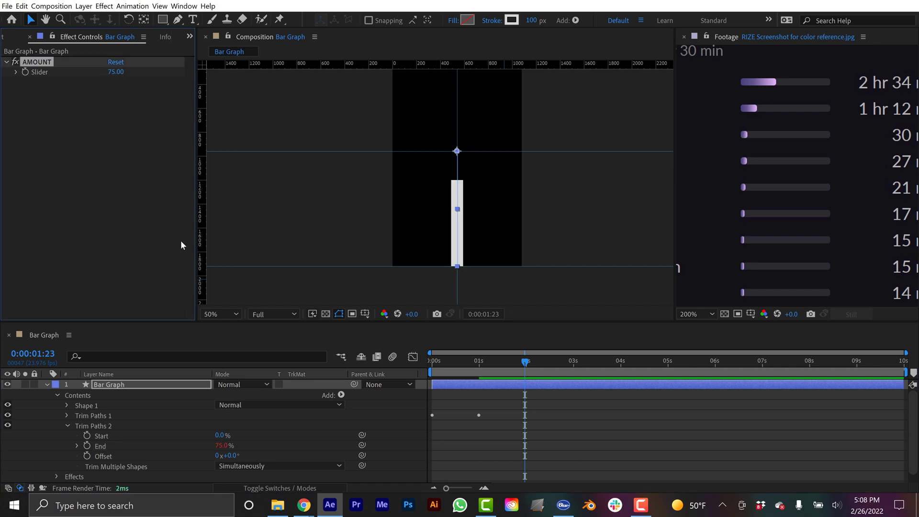
{"action": "mouse_move", "coordinate": [115, 71]}
{"action": "left_mouse_down"}
{"action": "mouse_move", "coordinate": [93, 73]}
{"action": "mouse_move", "coordinate": [119, 85]}
{"action": "left_mouse_up"}
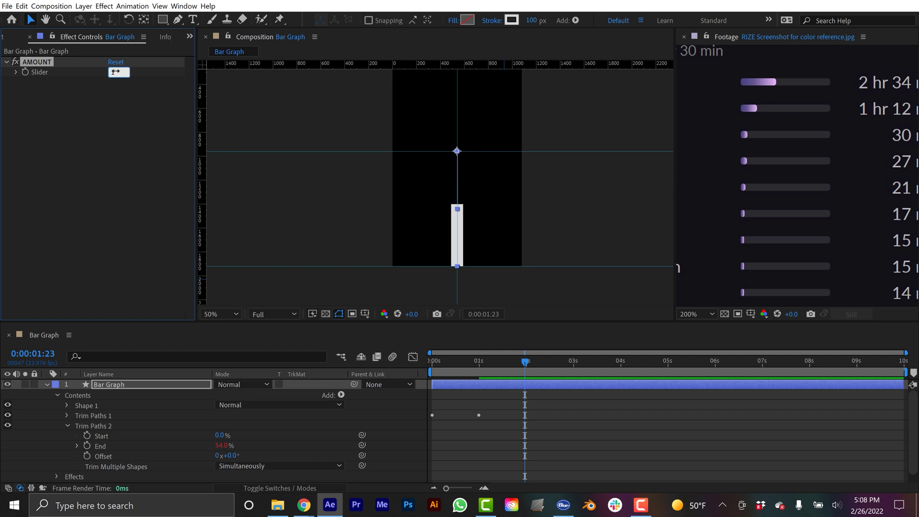
{"action": "type", "text": "100"}
{"action": "key", "text": "Return"}
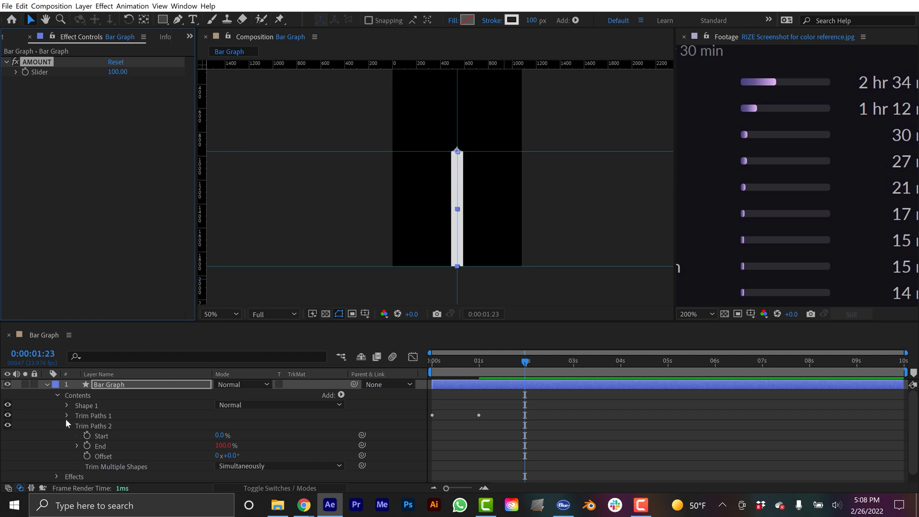
{"action": "left_click", "coordinate": [67, 422]}
{"action": "left_click", "coordinate": [92, 427]}
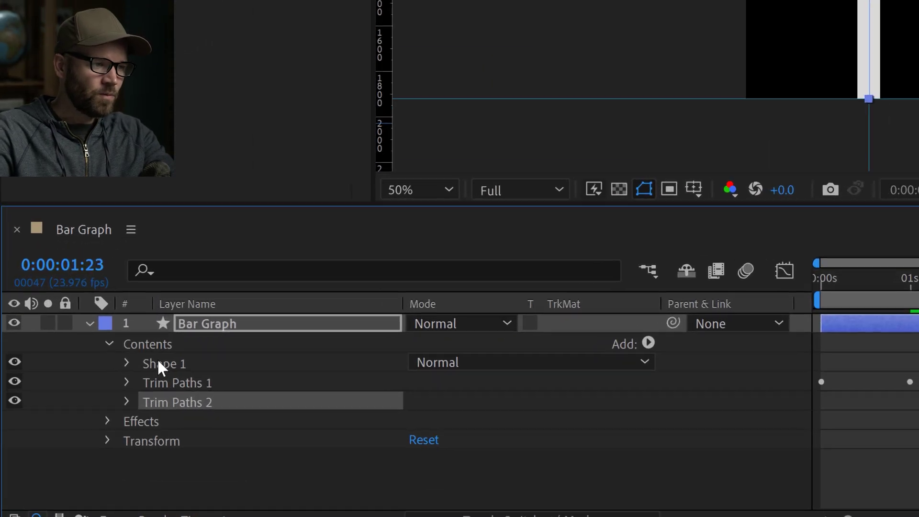
- Rename Shape 1 to Bar Graph, Trim Paths 1 to Animation and Trim Paths 2 to AMOUNT
{"action": "left_click", "coordinate": [120, 406]}
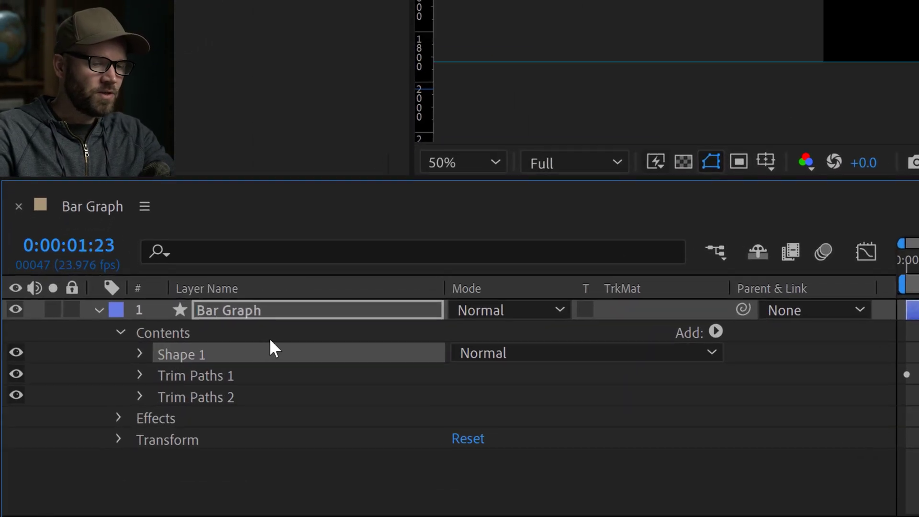
{"action": "key", "text": "Return"}
{"action": "type", "text": "Bar Graph"}
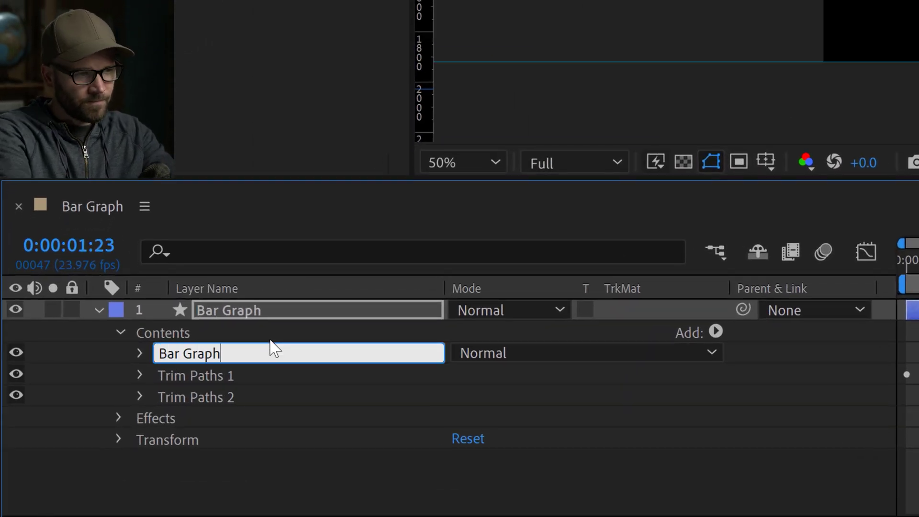
{"action": "left_click", "coordinate": [205, 375]}
{"action": "key", "text": "Return"}
{"action": "type", "text": "A"}
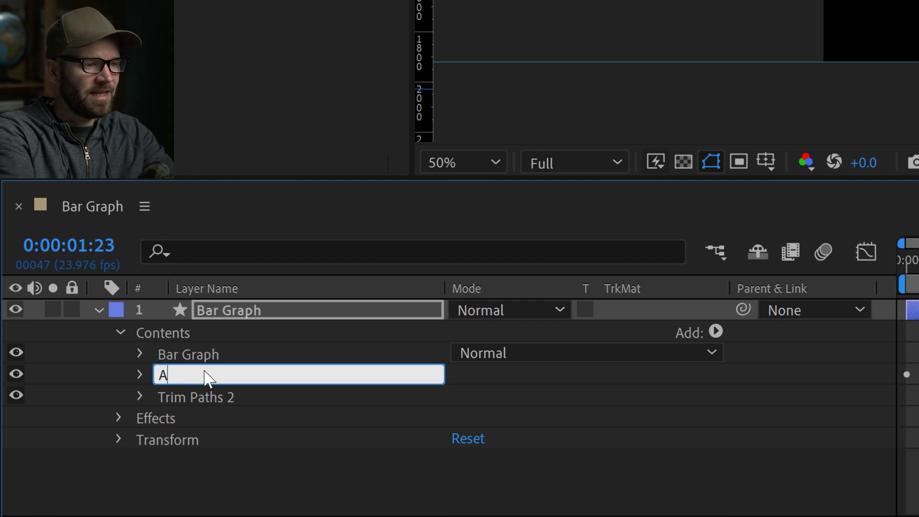
{"action": "type", "text": "nimation"}
{"action": "left_click", "coordinate": [218, 397]}
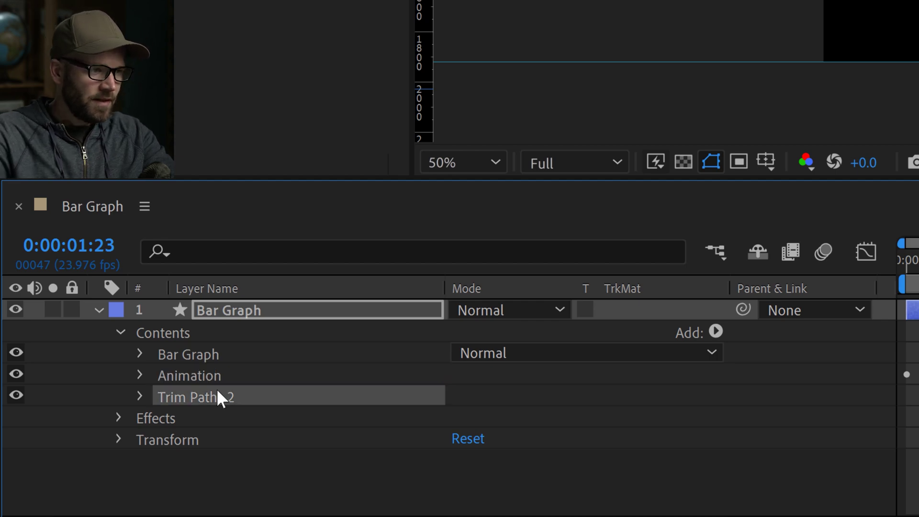
{"action": "key", "text": "Return"}
{"action": "type", "text": "AMOUNT"}
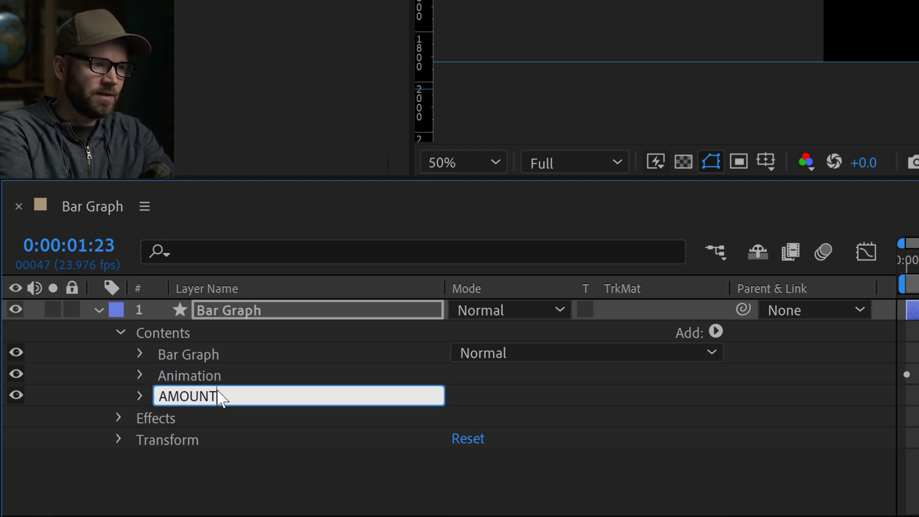
{"action": "key", "text": "Return"}
{"action": "left_click", "coordinate": [185, 480]}
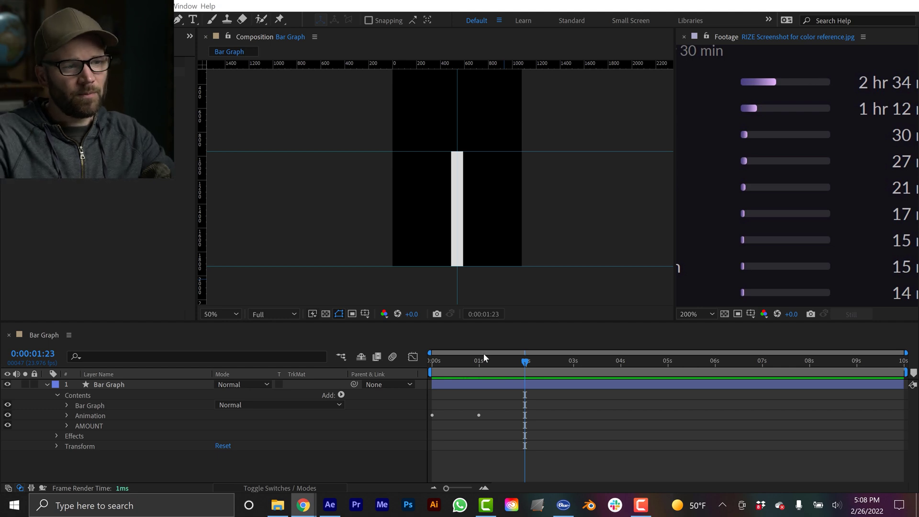
- Group the Bar Graph, Animation and AMOUNT contents into one group named Bar Graph
{"action": "key", "text": "space"}
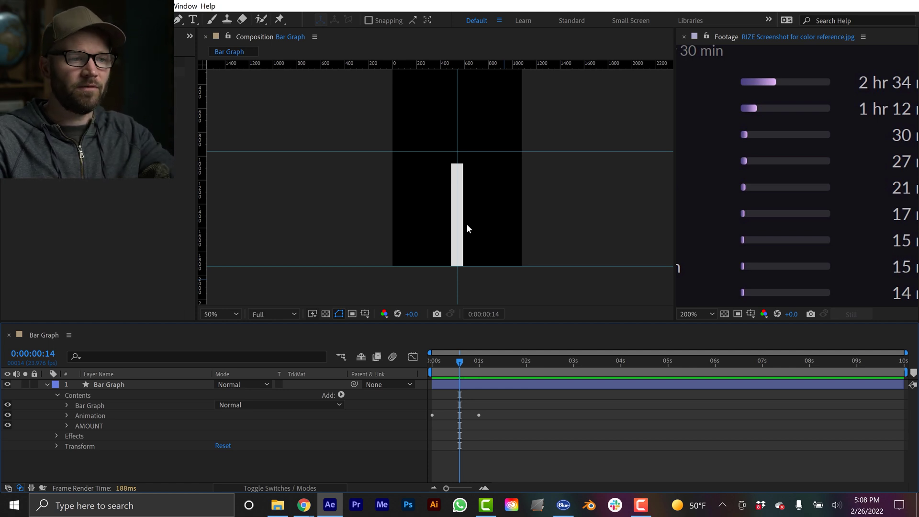
{"action": "left_click", "coordinate": [86, 406]}
{"action": "left_click", "coordinate": [91, 426], "text": "shift"}
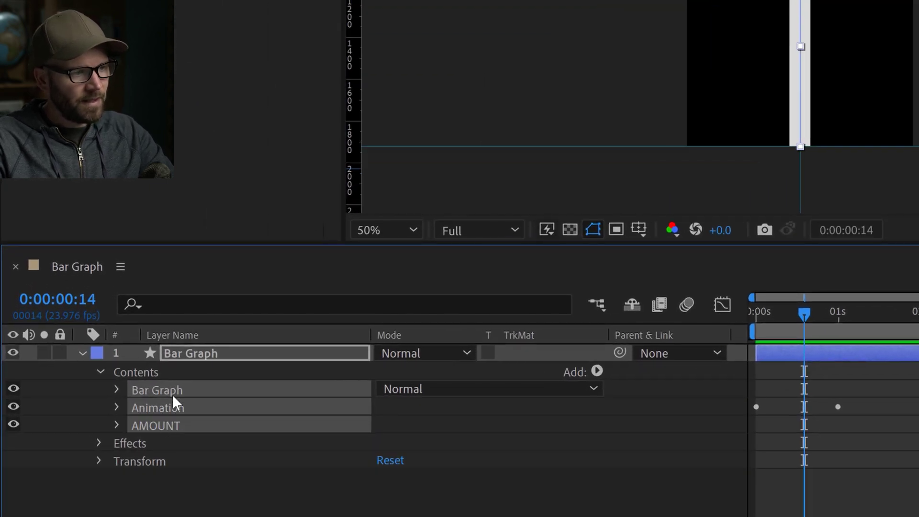
{"action": "right_click", "coordinate": [186, 389]}
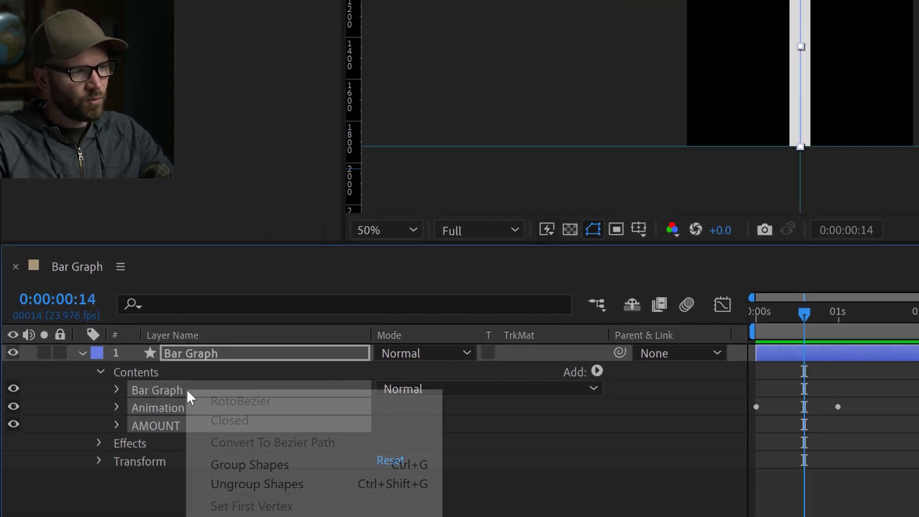
{"action": "left_click", "coordinate": [259, 465]}
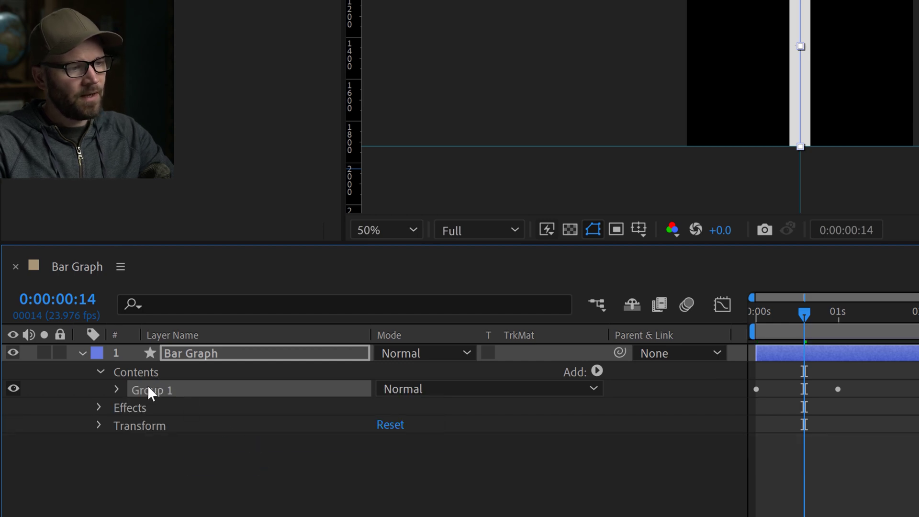
{"action": "key", "text": "Return"}
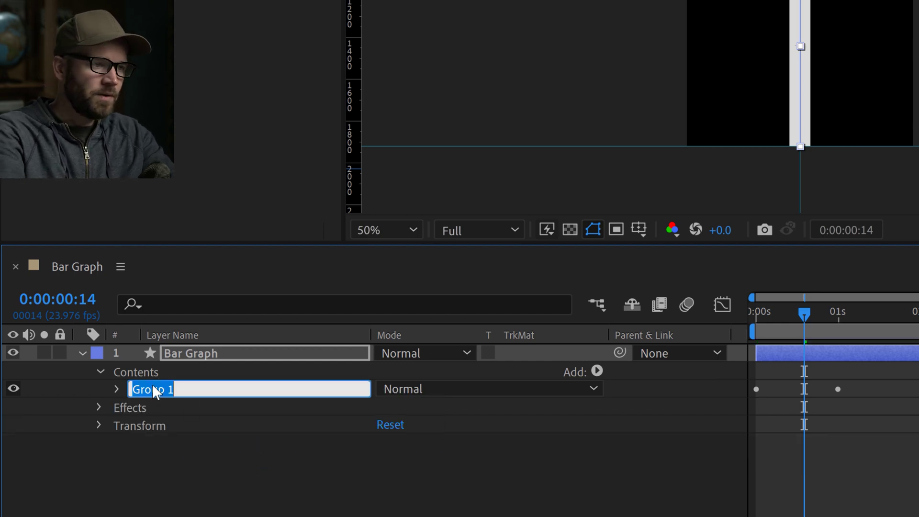
{"action": "type", "text": "Bar Graph"}
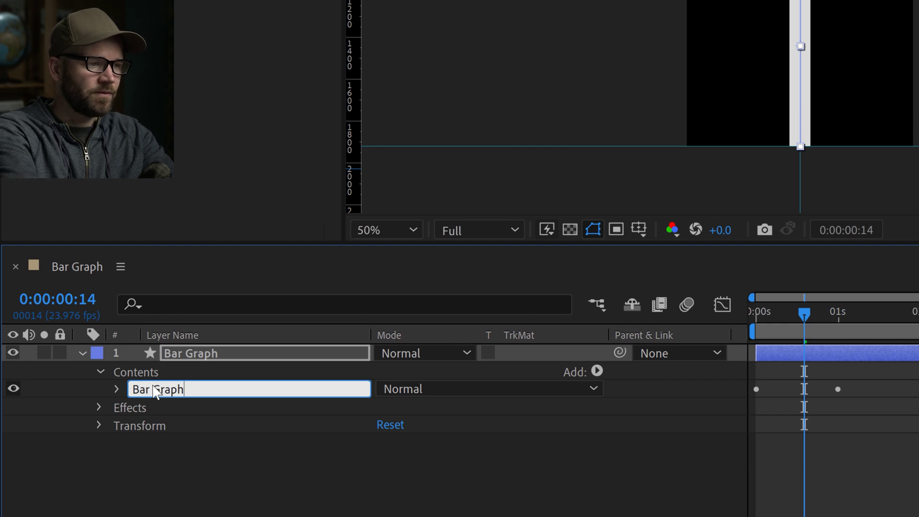
{"action": "key", "text": "Return"}
- Duplicate the Bar Graph group, move the copy underneath, and rename it Background
{"action": "key", "text": "ctrl+d"}
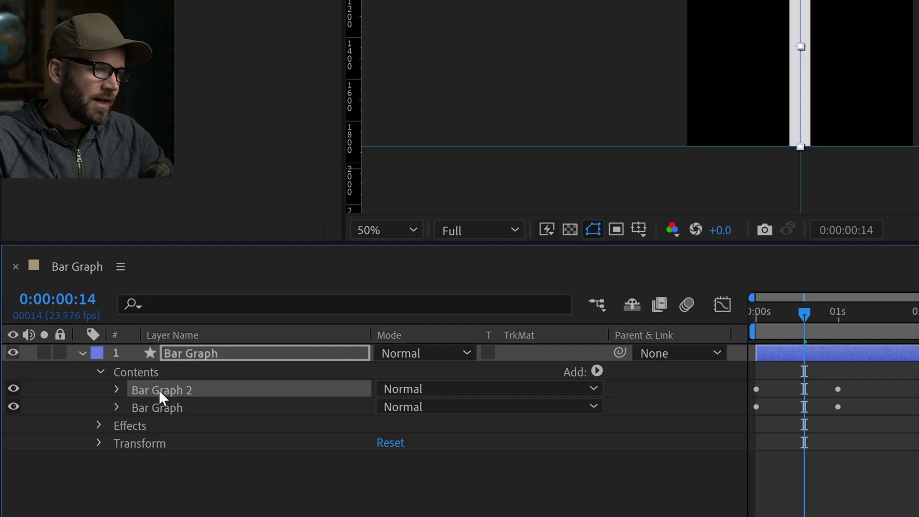
{"action": "left_click_drag", "start_coordinate": [159, 389], "coordinate": [159, 415]}
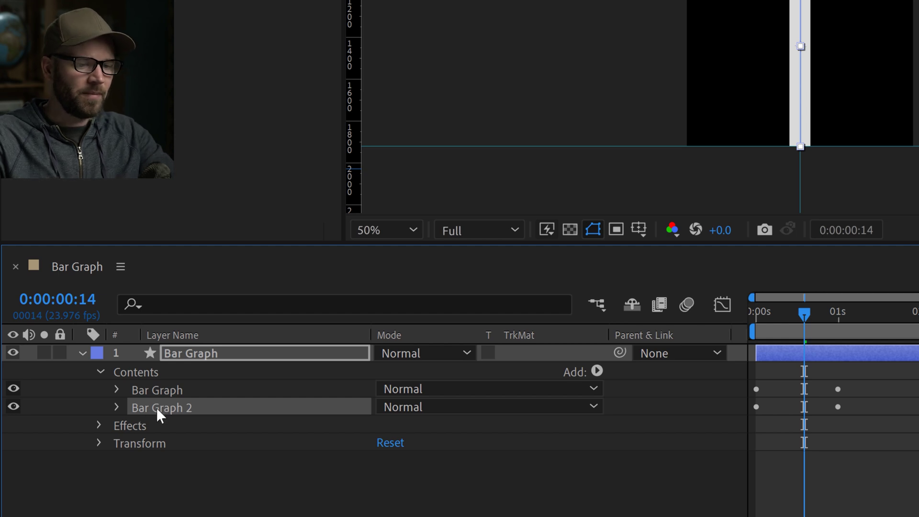
{"action": "key", "text": "Return"}
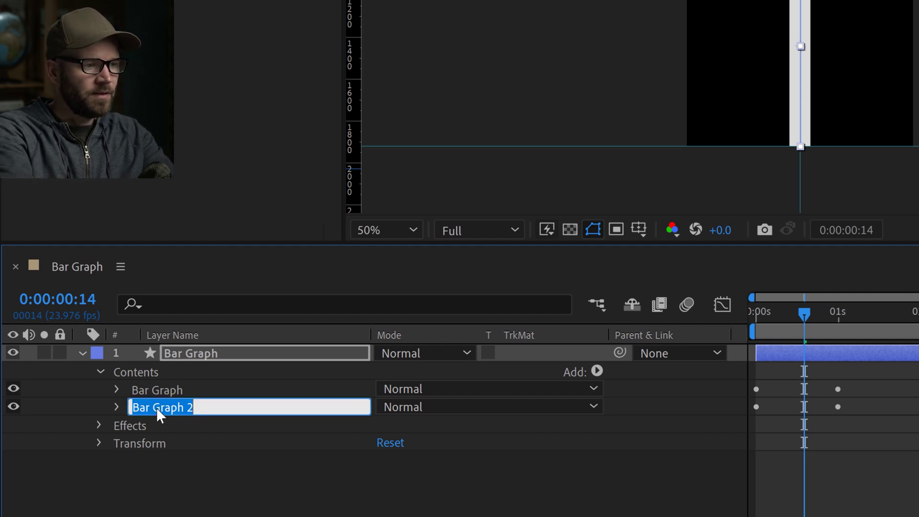
{"action": "type", "text": "Background"}
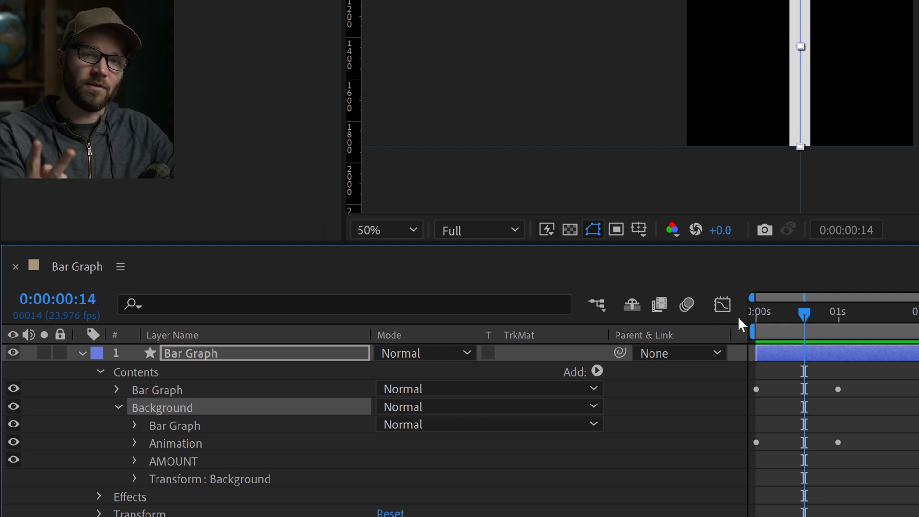
- Delete AMOUNT from the Background group, check its Animation near frame 12, then select Background
{"action": "left_click", "coordinate": [180, 465]}
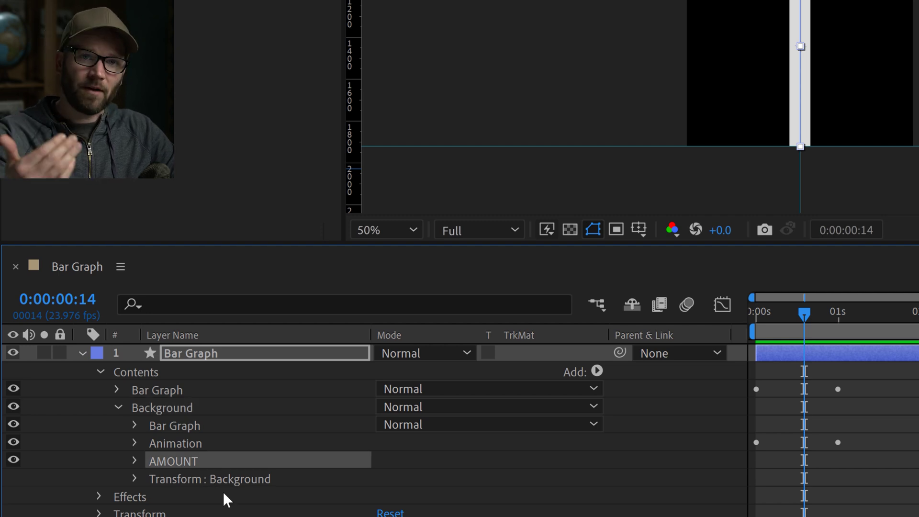
{"action": "key", "text": "Delete"}
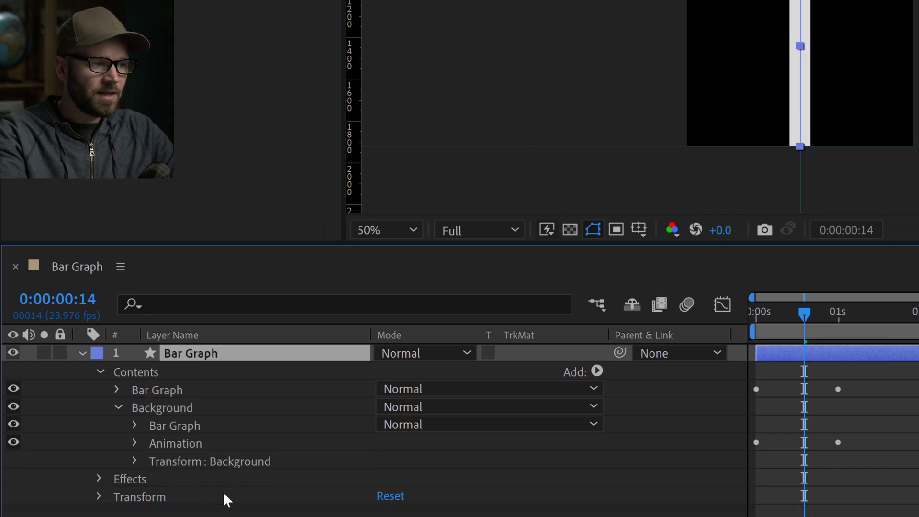
{"action": "left_click", "coordinate": [135, 443]}
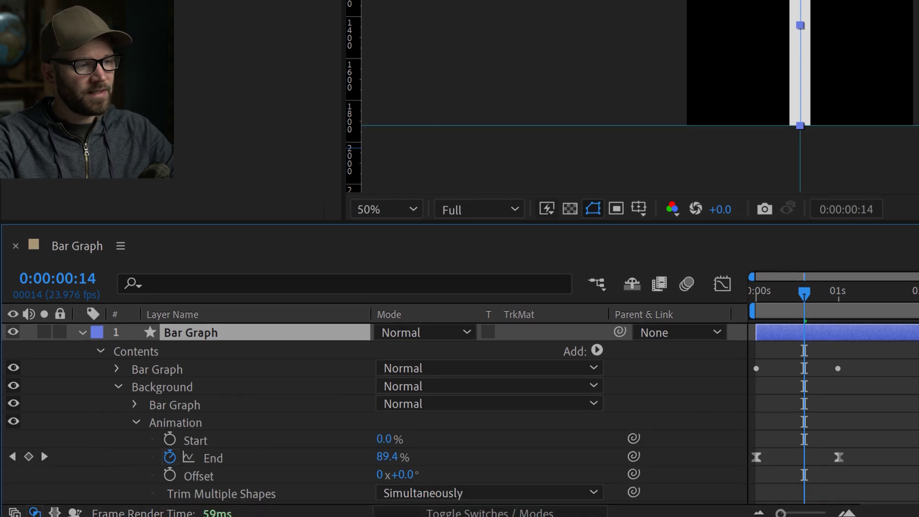
{"action": "left_click_drag", "start_coordinate": [818, 296], "coordinate": [798, 288]}
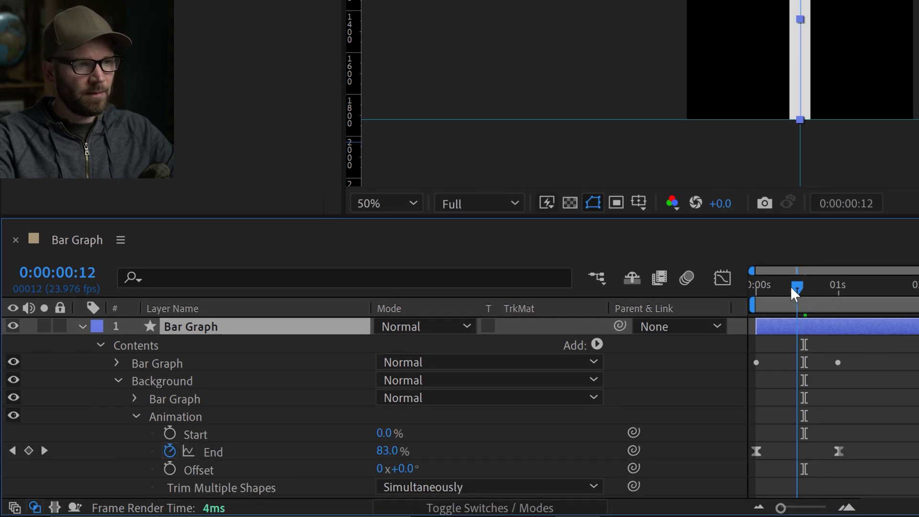
{"action": "key", "text": "Page_Up"}
{"action": "left_click", "coordinate": [907, 392]}
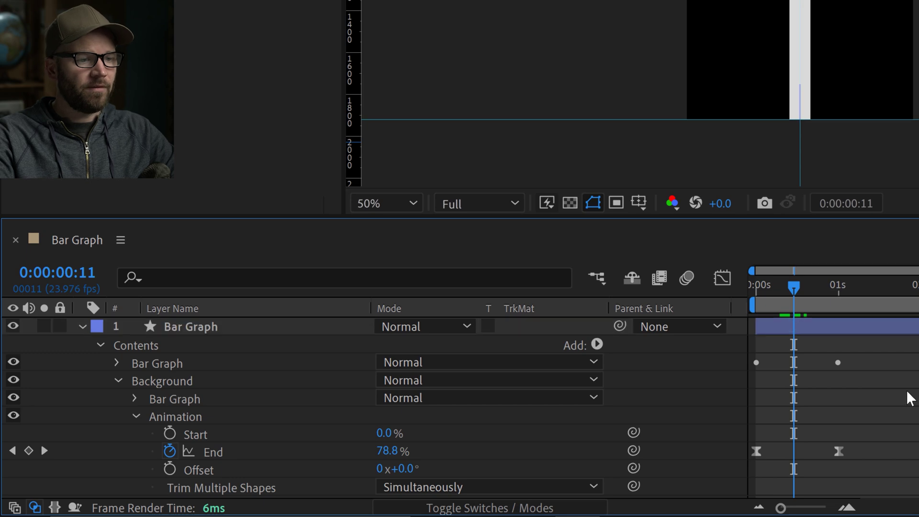
{"action": "left_click", "coordinate": [117, 380]}
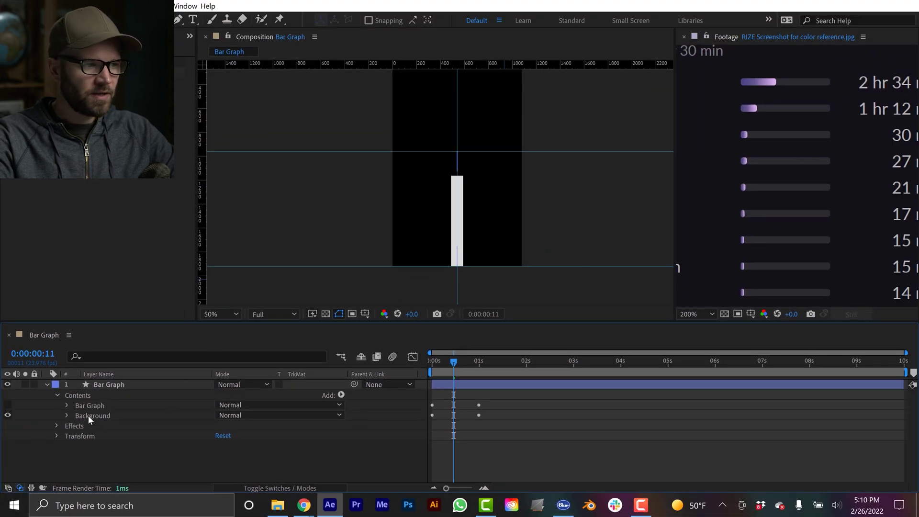
{"action": "left_click", "coordinate": [88, 416]}
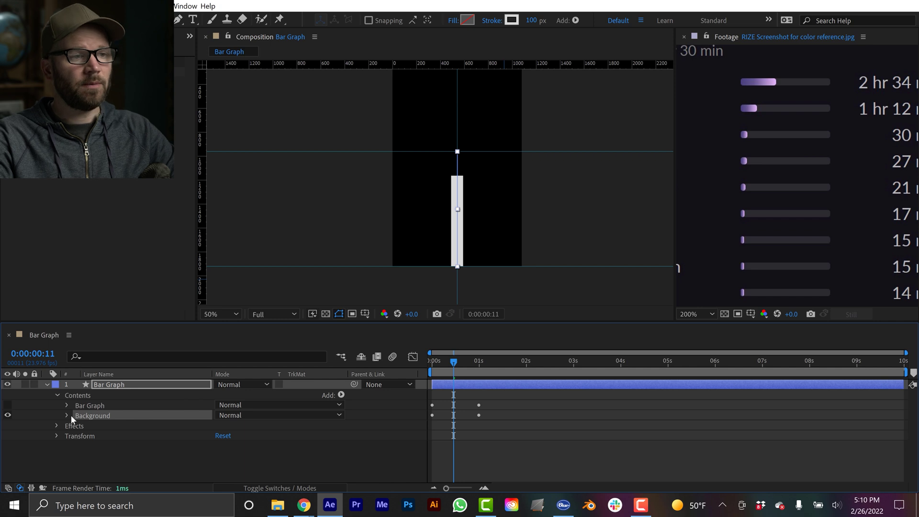
- Set the Background stroke to dark grey 262626 (brightness 15) and view the bar at 100%
{"action": "left_click", "coordinate": [511, 20]}
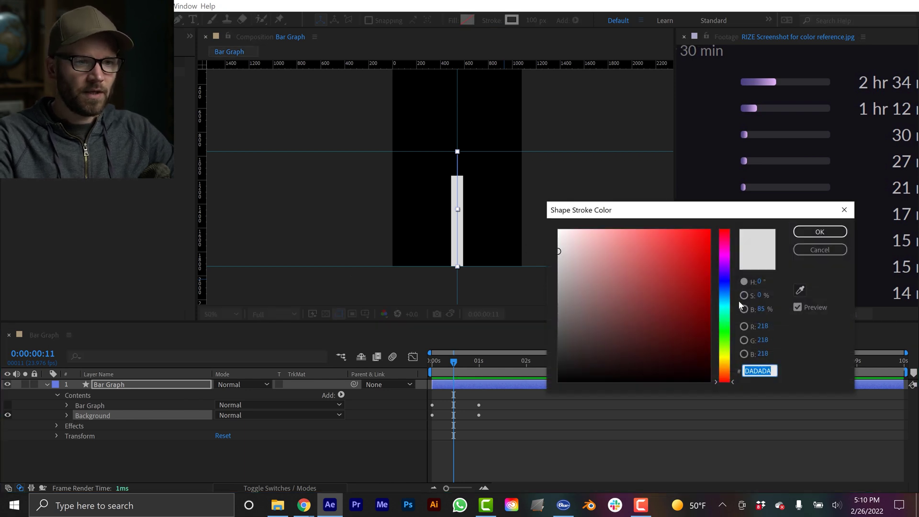
{"action": "left_click", "coordinate": [763, 309]}
{"action": "type", "text": "15"}
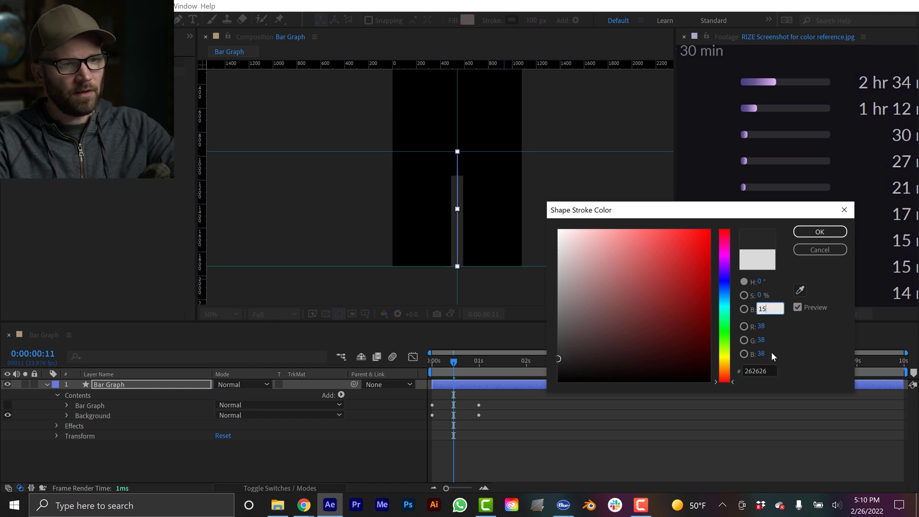
{"action": "key", "text": "Return"}
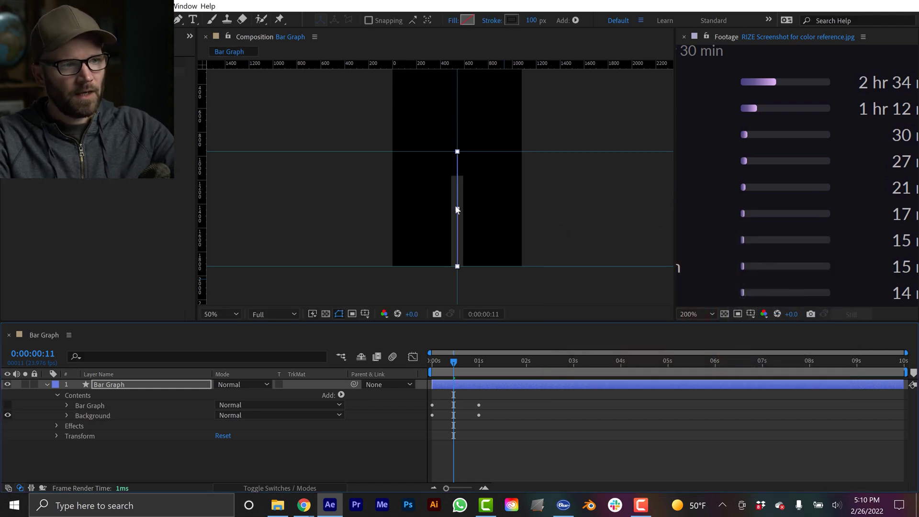
{"action": "key", "text": "period"}
{"action": "left_click_drag", "start_coordinate": [537, 246], "coordinate": [484, 178]}
- Lower the AMOUNT slider to 45, toggling the white bar's visibility to compare with the track
{"action": "left_click", "coordinate": [7, 405]}
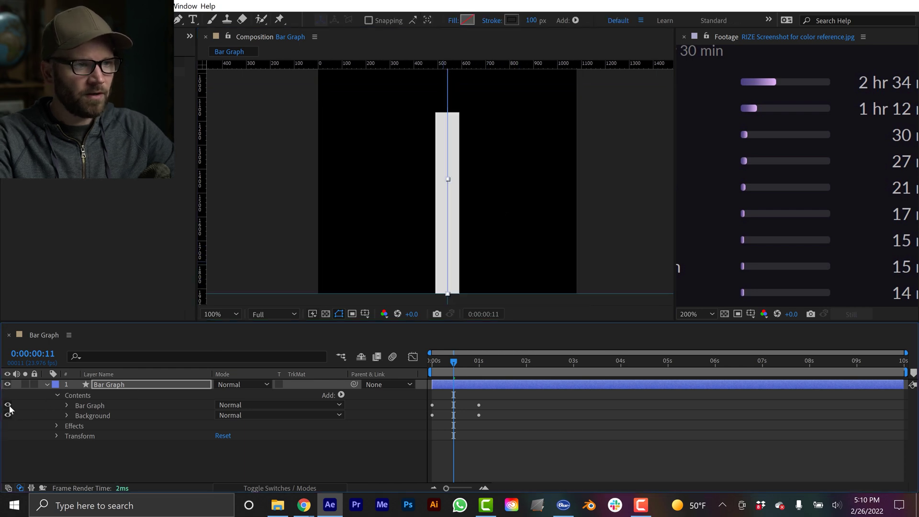
{"action": "left_click", "coordinate": [8, 405]}
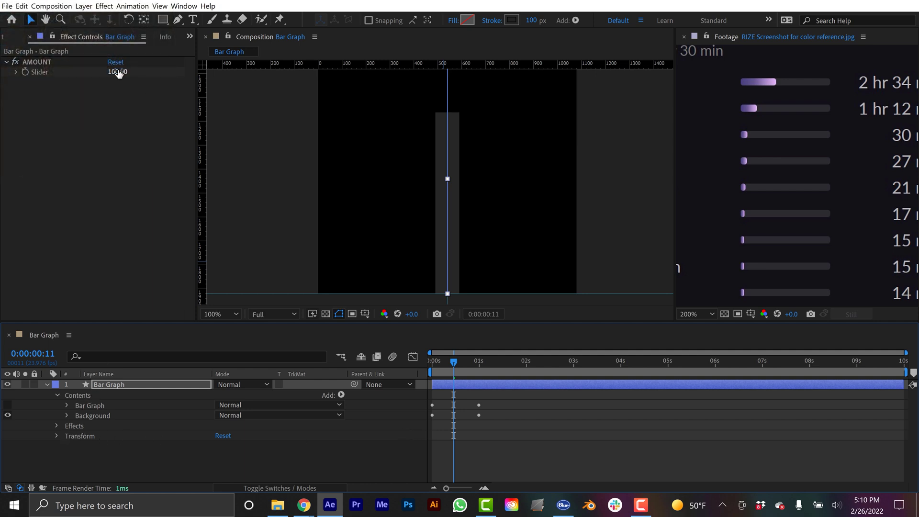
{"action": "left_click_drag", "start_coordinate": [119, 73], "coordinate": [98, 73]}
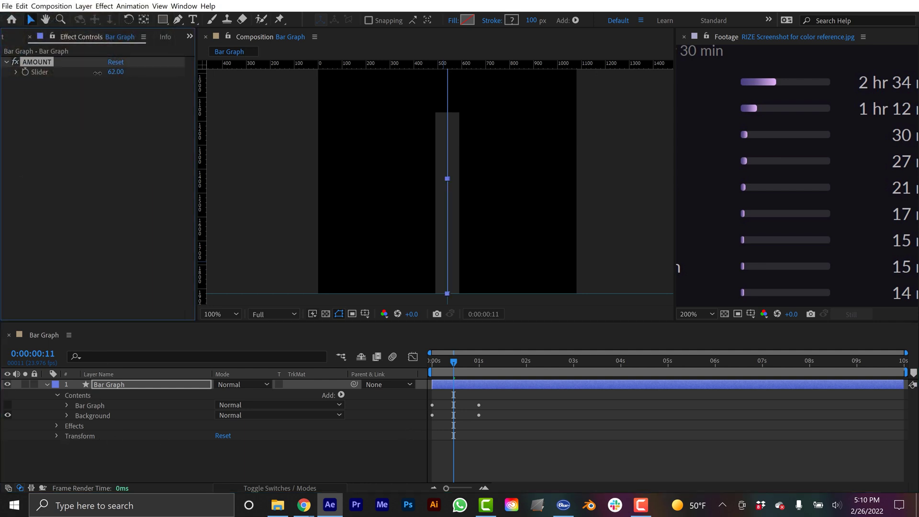
{"action": "left_click", "coordinate": [8, 405]}
- Preview the grow-on animation from the start, then expand the Bar Graph group
{"action": "key", "text": "Home"}
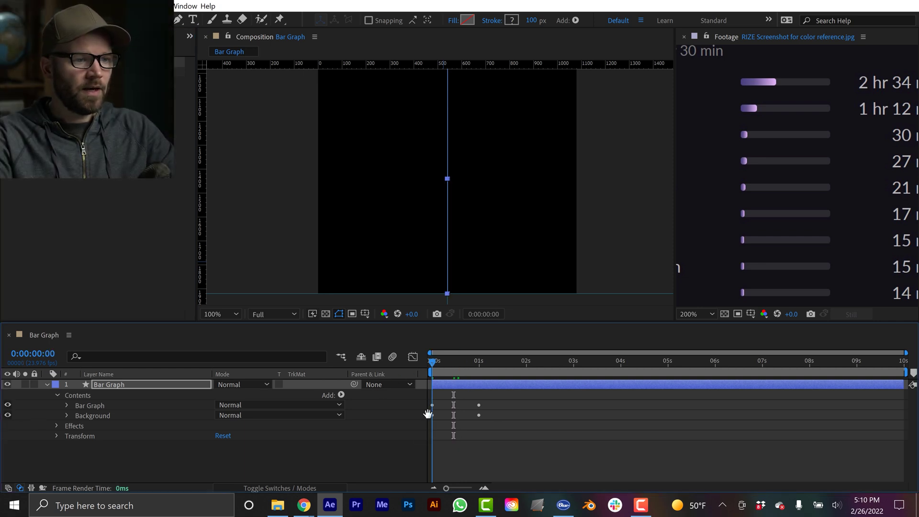
{"action": "key", "text": "space"}
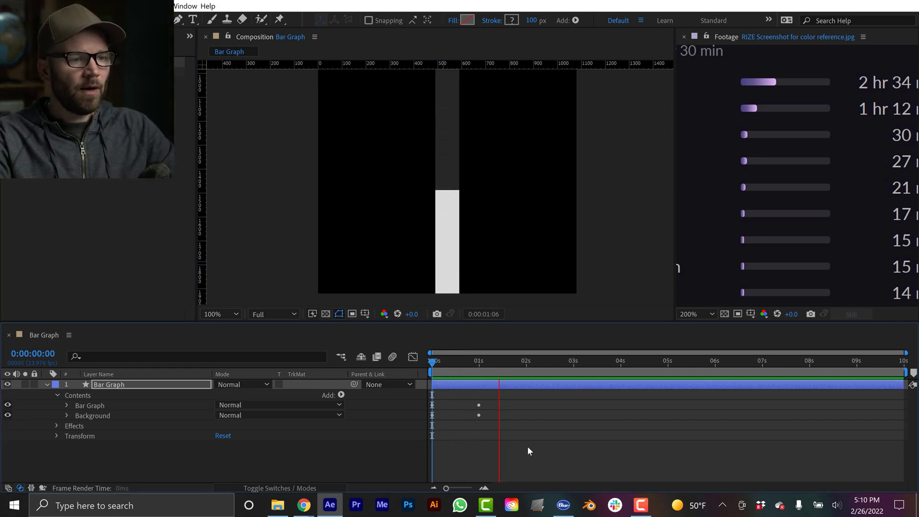
{"action": "key", "text": "space"}
{"action": "left_click", "coordinate": [67, 405]}
{"action": "left_click", "coordinate": [67, 405]}
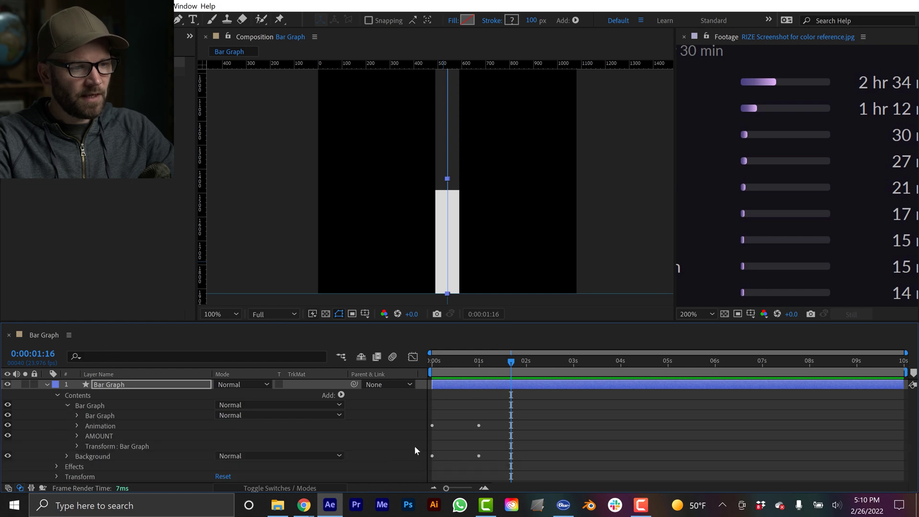
- Reveal the keyframed trim End properties of both groups on the Bar Graph layer
{"action": "left_click", "coordinate": [77, 425]}
{"action": "scroll", "coordinate": [119, 437], "scroll_direction": "down", "scroll_amount": 2}
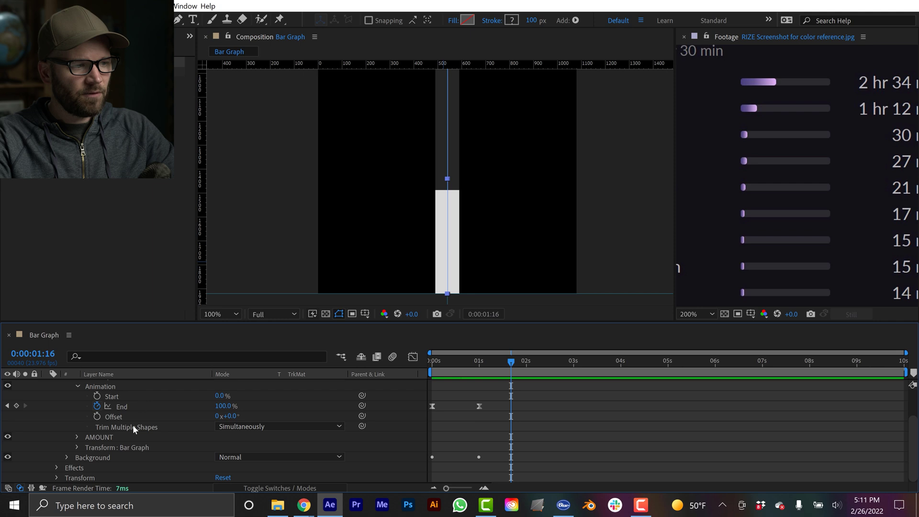
{"action": "scroll", "coordinate": [86, 454], "scroll_direction": "up", "scroll_amount": 3}
{"action": "left_click", "coordinate": [130, 385]}
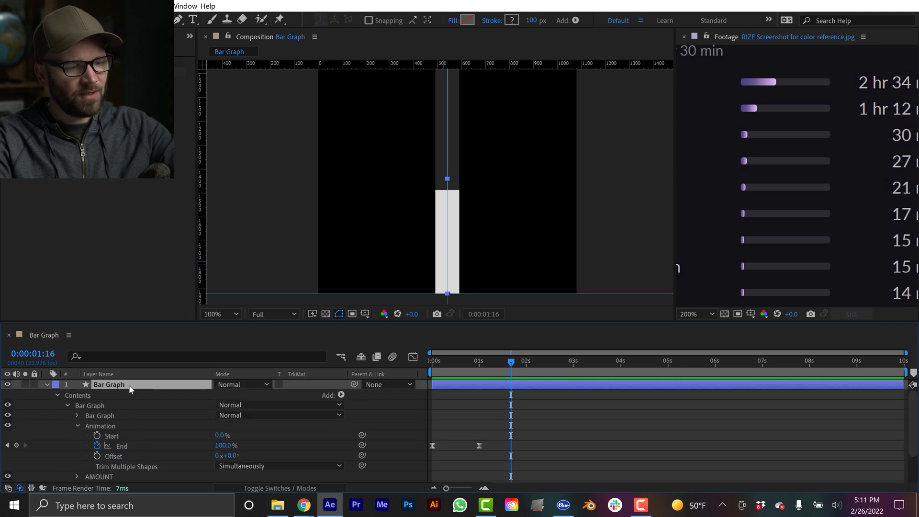
{"action": "key", "text": "u"}
{"action": "left_click", "coordinate": [132, 423]}
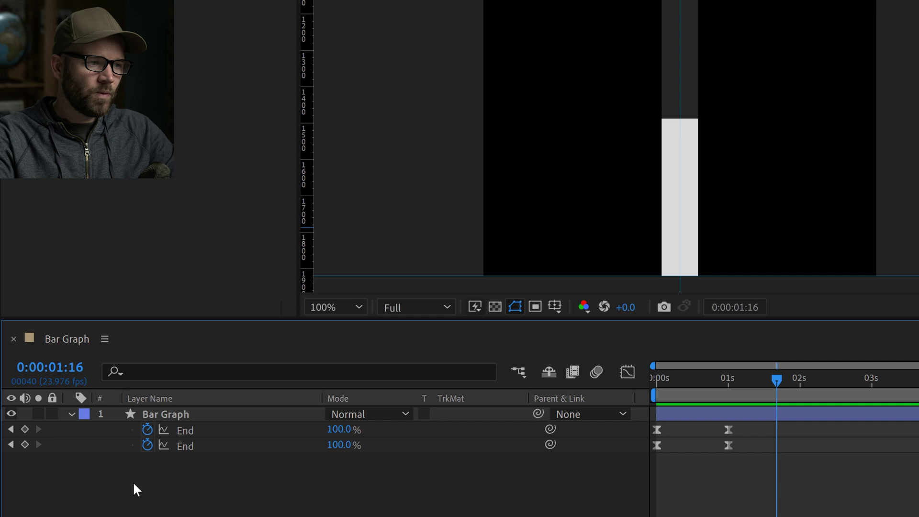
- Remove the Background End keyframes, link it to the bar's End, and preview from the start
{"action": "left_click", "coordinate": [147, 445]}
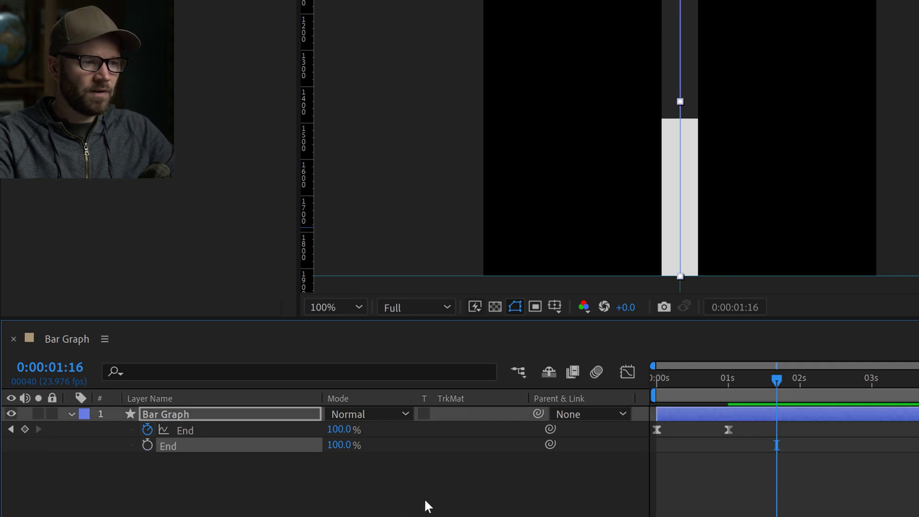
{"action": "left_click_drag", "start_coordinate": [546, 443], "coordinate": [193, 432]}
{"action": "left_click", "coordinate": [337, 465]}
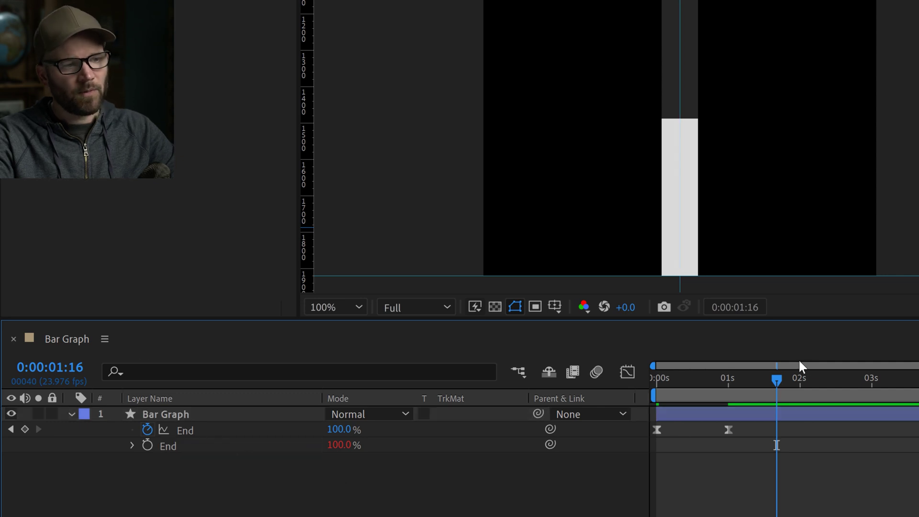
{"action": "key", "text": "Home"}
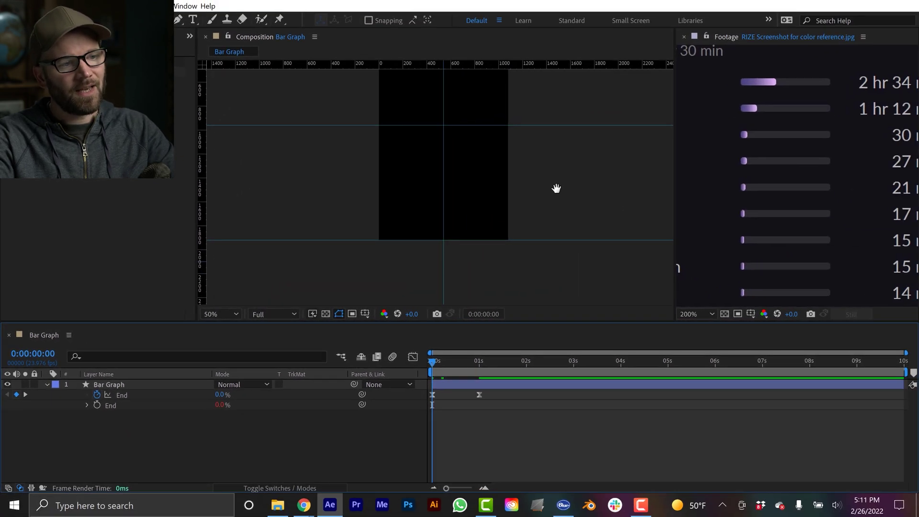
{"action": "left_click", "coordinate": [515, 436]}
{"action": "key", "text": "space"}
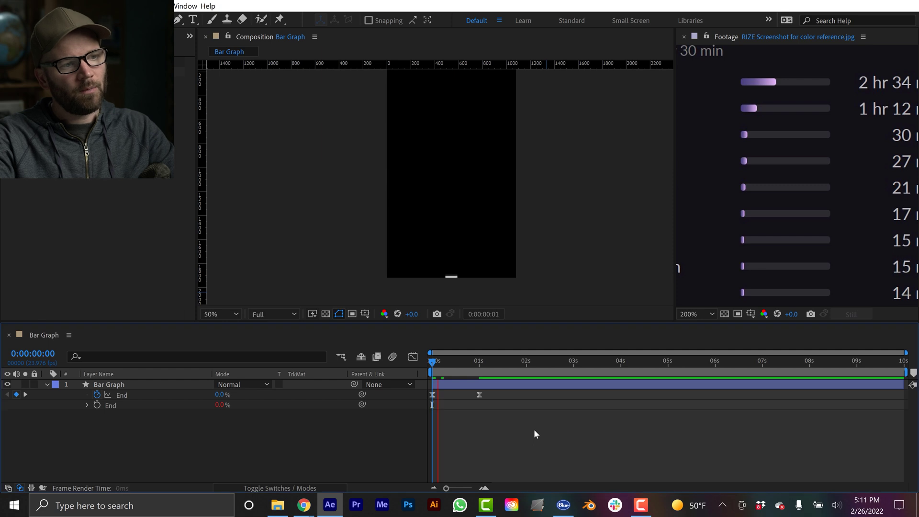
- Switch the Bar Graph shape group's stroke from a solid colour to a Linear Gradient
{"action": "left_click", "coordinate": [391, 247]}
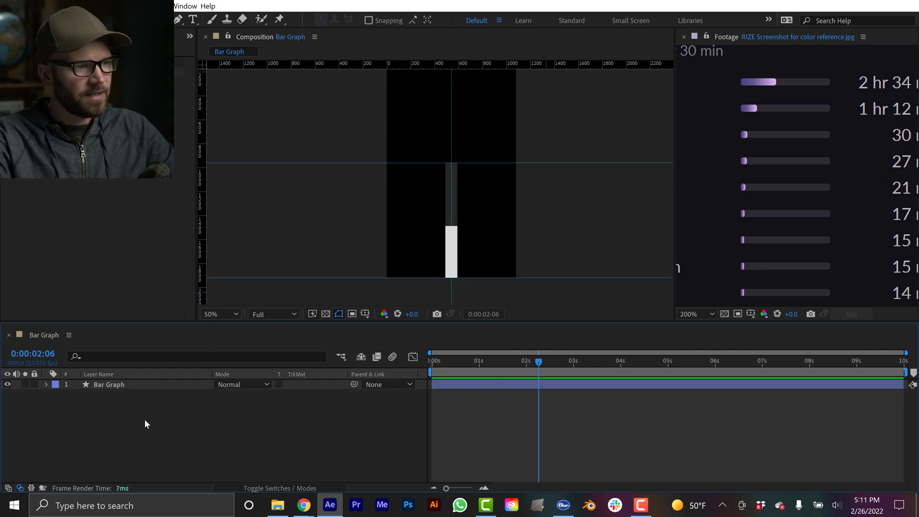
{"action": "left_click", "coordinate": [100, 385]}
{"action": "left_click", "coordinate": [47, 384]}
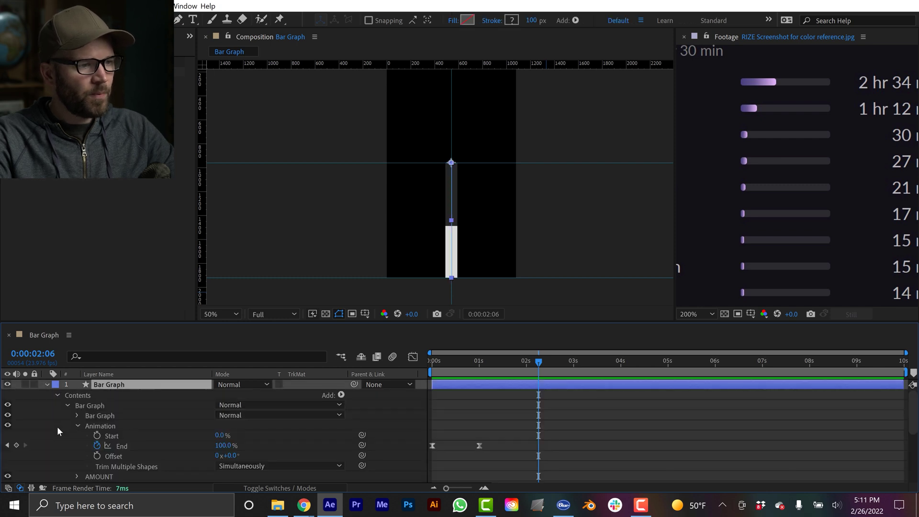
{"action": "left_click", "coordinate": [67, 406]}
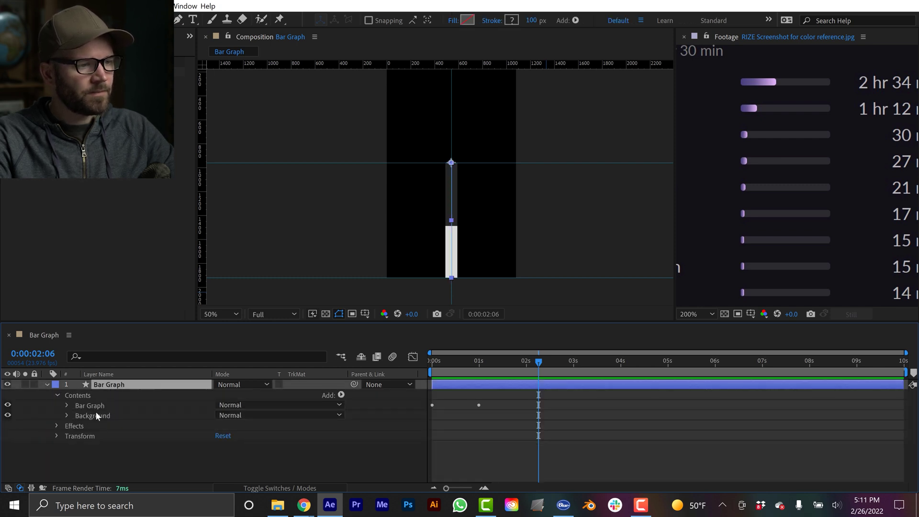
{"action": "left_click", "coordinate": [92, 451]}
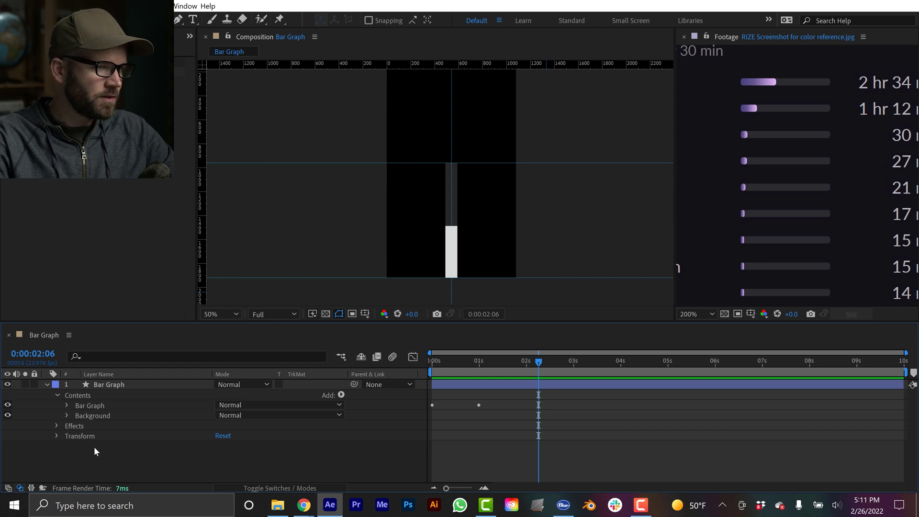
{"action": "left_click", "coordinate": [79, 406]}
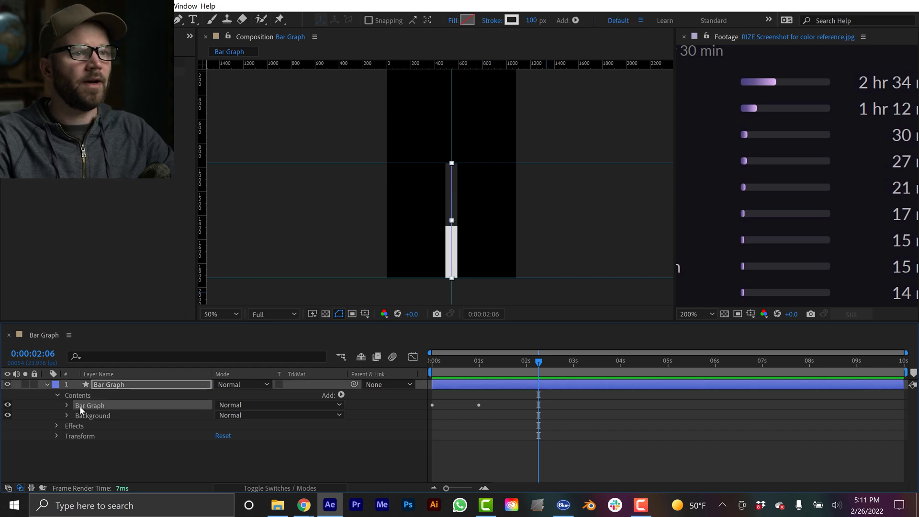
{"action": "left_click", "coordinate": [492, 22]}
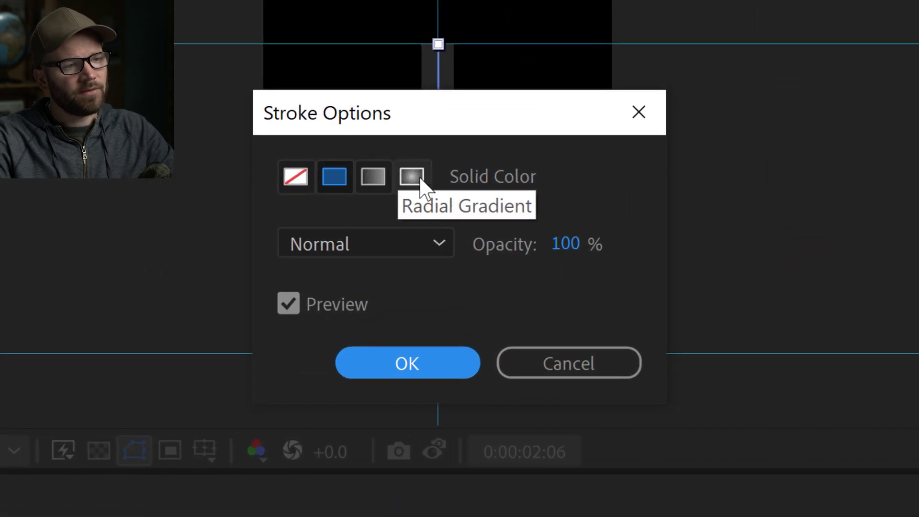
{"action": "left_click", "coordinate": [373, 175]}
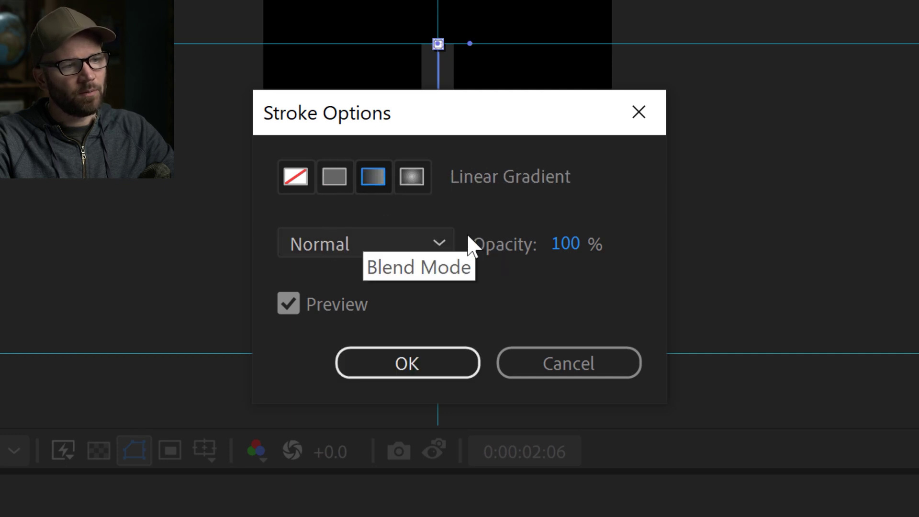
{"action": "left_click", "coordinate": [435, 368]}
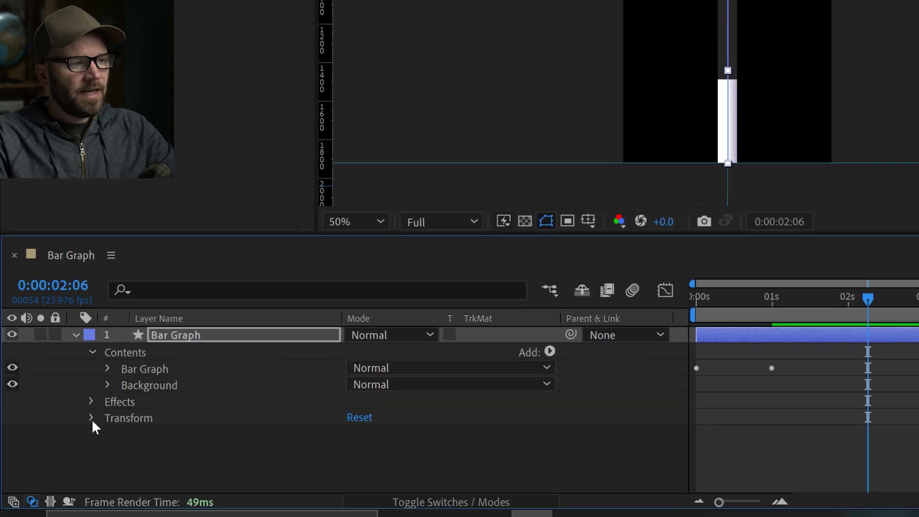
- At 100% zoom, drag the gradient end point to 52,522 and reveal Gradient Stroke 1
{"action": "left_click", "coordinate": [122, 386]}
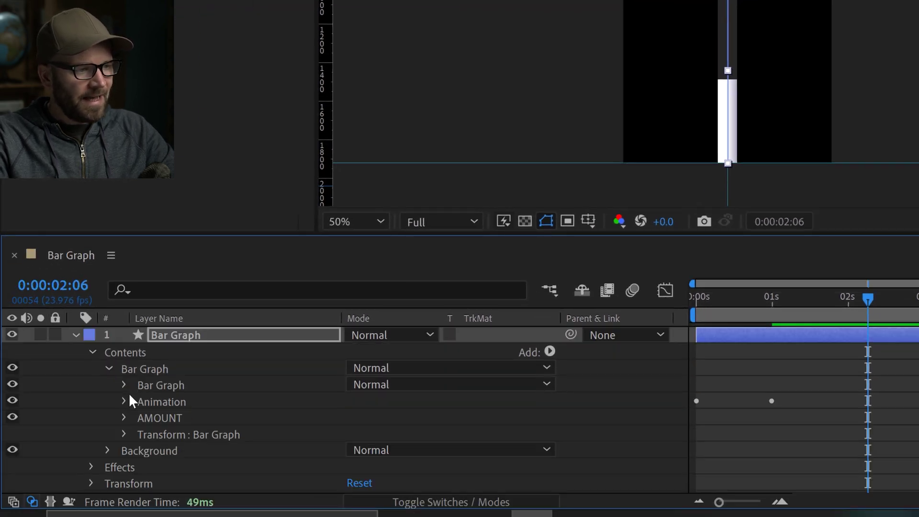
{"action": "left_click", "coordinate": [124, 383]}
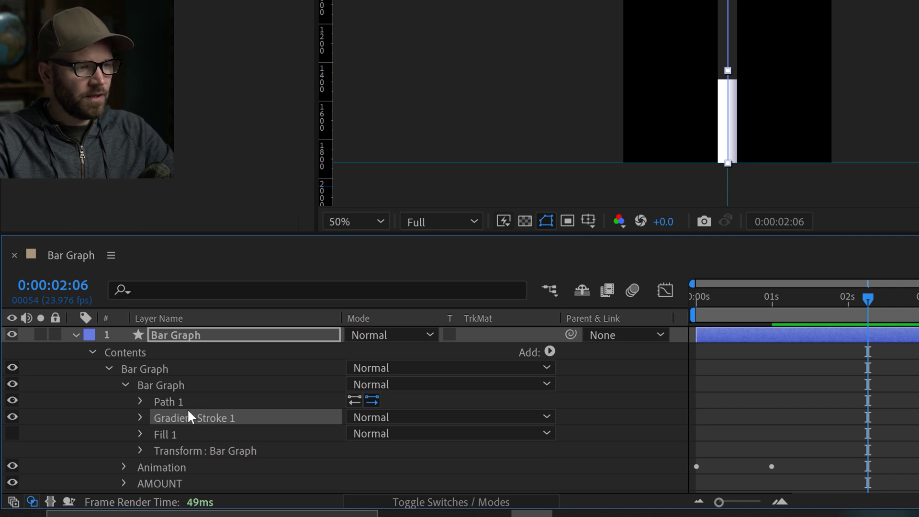
{"action": "key", "text": "period"}
{"action": "key", "text": "period"}
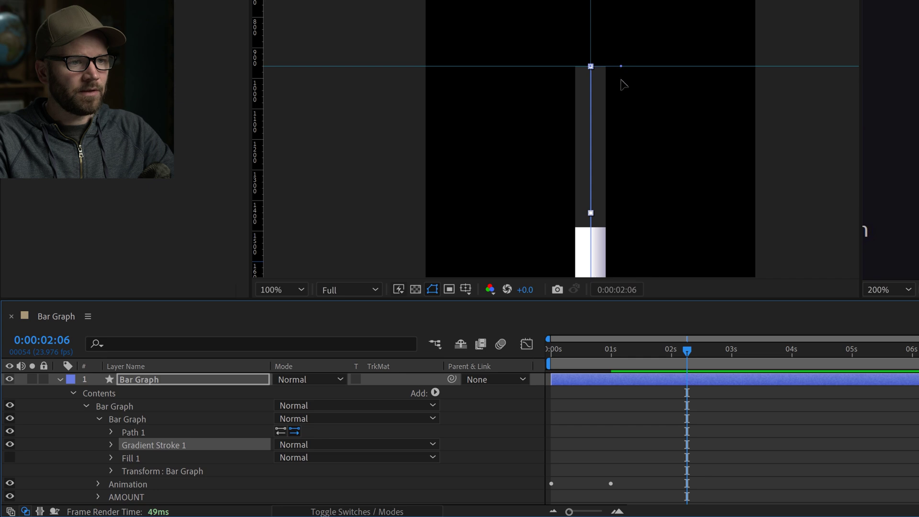
{"action": "left_click_drag", "start_coordinate": [620, 79], "coordinate": [628, 126]}
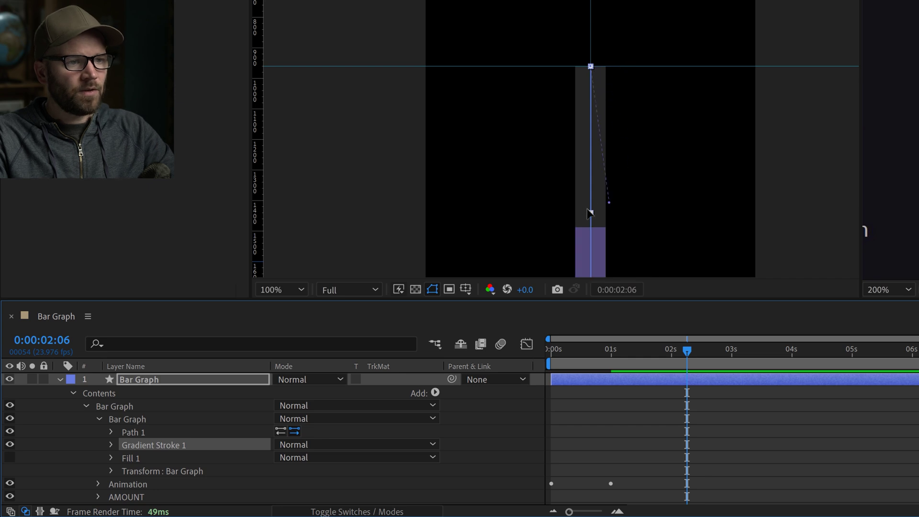
{"action": "left_click_drag", "start_coordinate": [609, 202], "coordinate": [605, 225]}
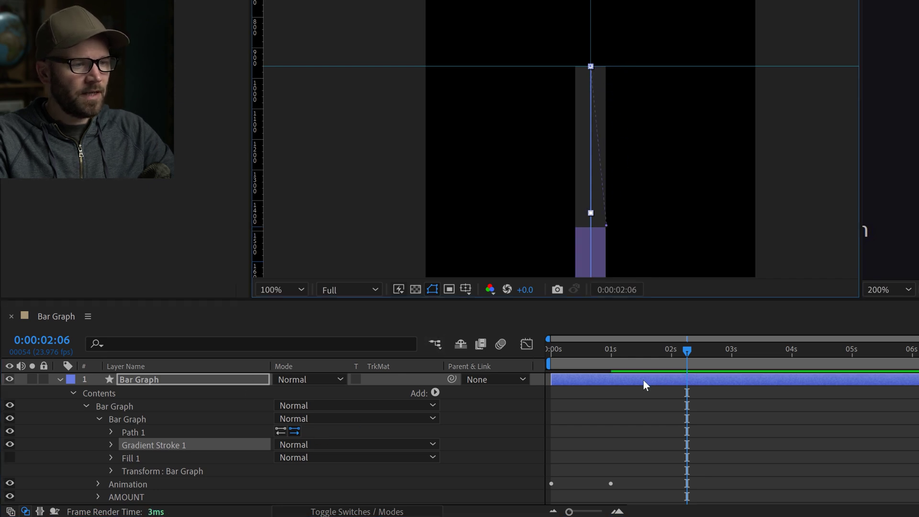
{"action": "left_click", "coordinate": [201, 24]}
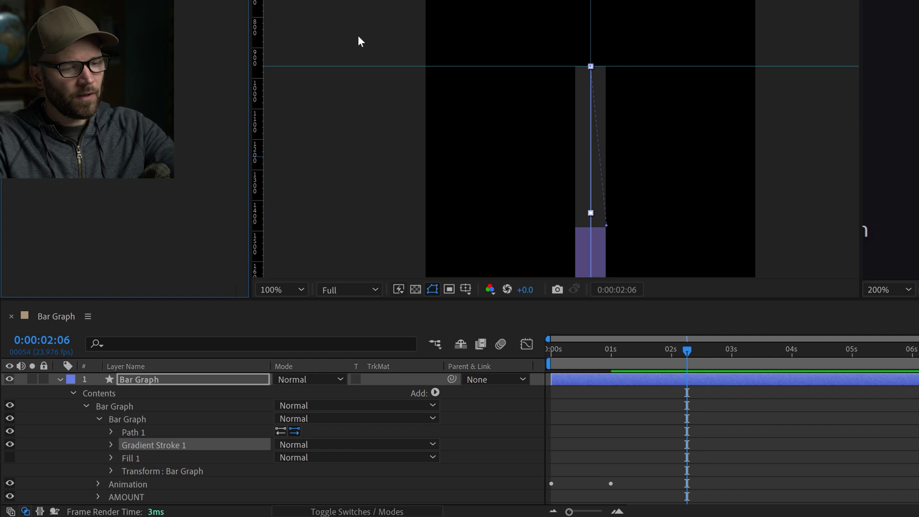
{"action": "left_click", "coordinate": [619, 171]}
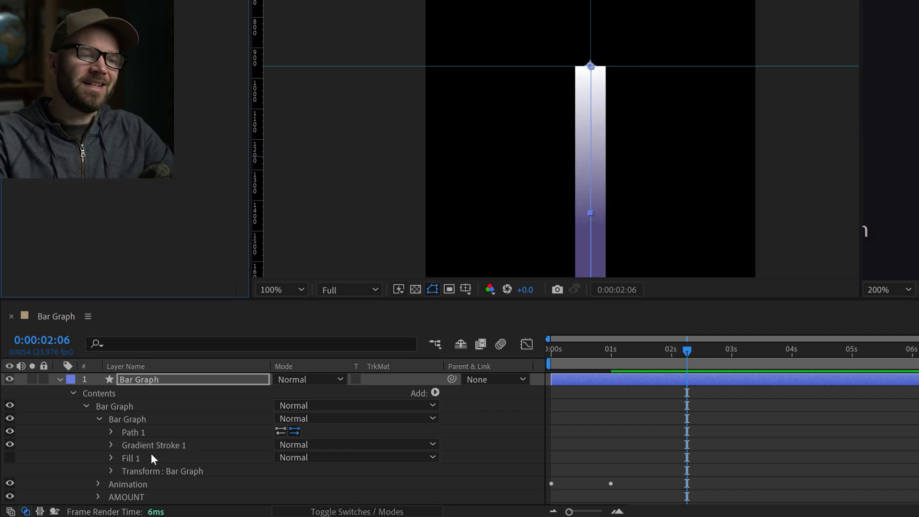
{"action": "left_click", "coordinate": [111, 444]}
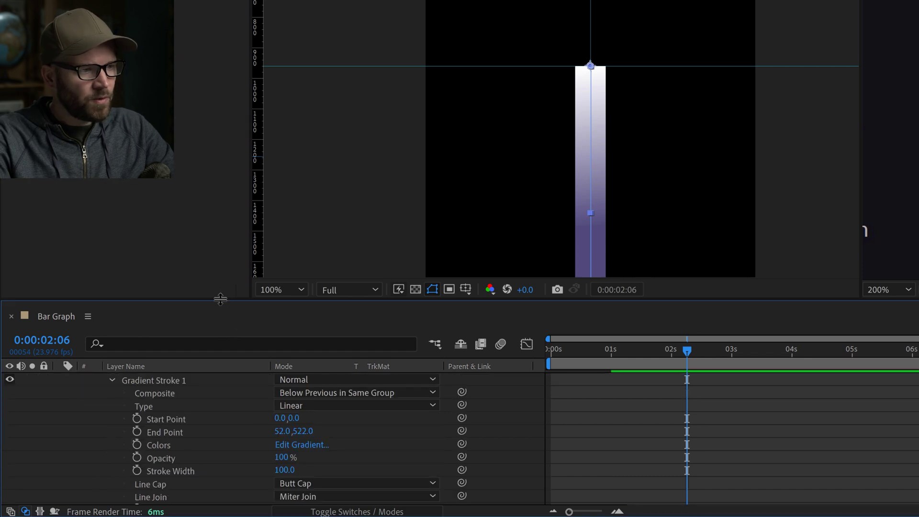
- Roughly drag the gradient's start and end points along the bar to check placement
{"action": "left_click_drag", "start_coordinate": [220, 300], "coordinate": [220, 262]}
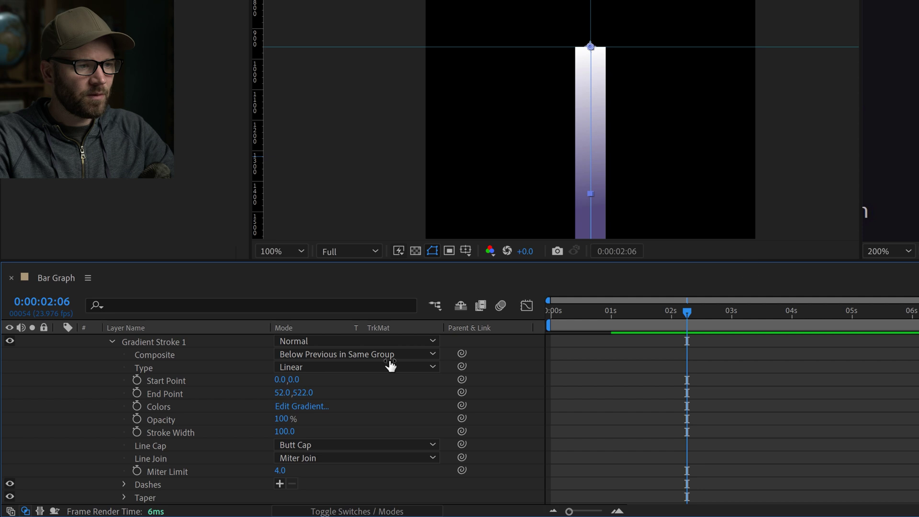
{"action": "scroll", "coordinate": [148, 372], "scroll_direction": "up", "scroll_amount": 1}
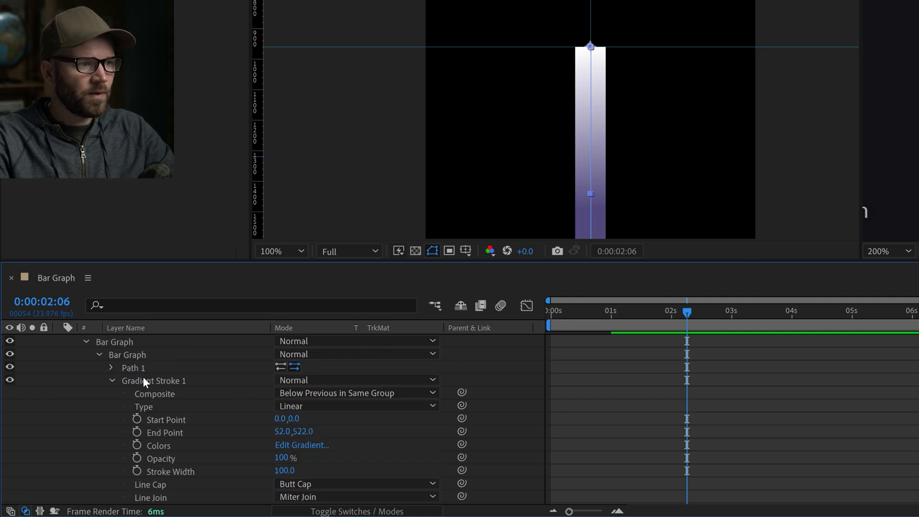
{"action": "left_click", "coordinate": [142, 376]}
{"action": "mouse_move", "coordinate": [608, 211]}
{"action": "left_mouse_down"}
{"action": "mouse_move", "coordinate": [708, 117]}
{"action": "mouse_move", "coordinate": [663, 140]}
{"action": "mouse_move", "coordinate": [531, 158]}
{"action": "mouse_move", "coordinate": [611, 103]}
{"action": "mouse_move", "coordinate": [642, 150]}
{"action": "mouse_move", "coordinate": [624, 172]}
{"action": "left_mouse_up"}
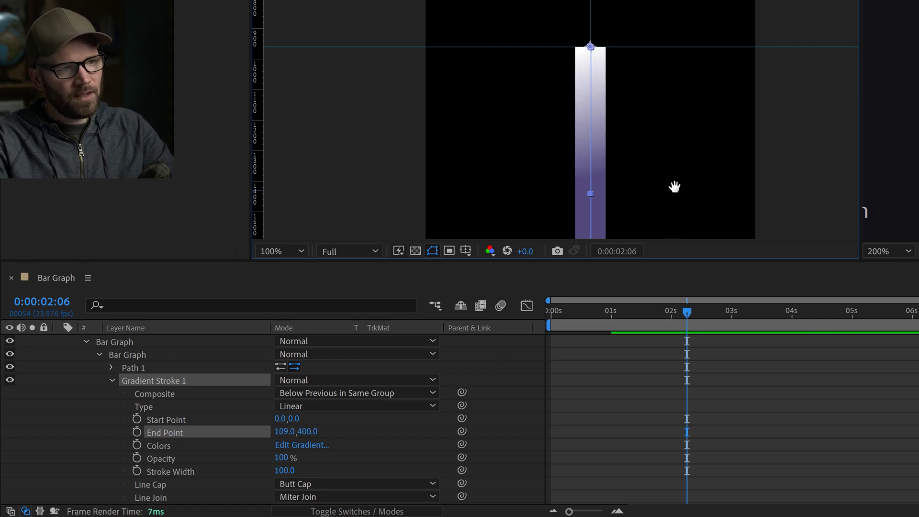
{"action": "left_click_drag", "start_coordinate": [677, 188], "coordinate": [683, 170]}
{"action": "left_click", "coordinate": [285, 431]}
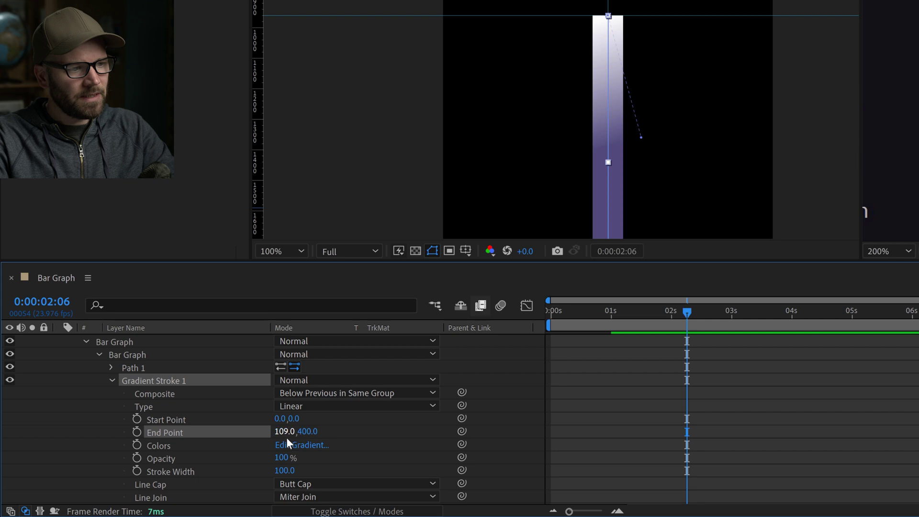
{"action": "key", "text": "Escape"}
{"action": "left_click_drag", "start_coordinate": [641, 139], "coordinate": [543, 113]}
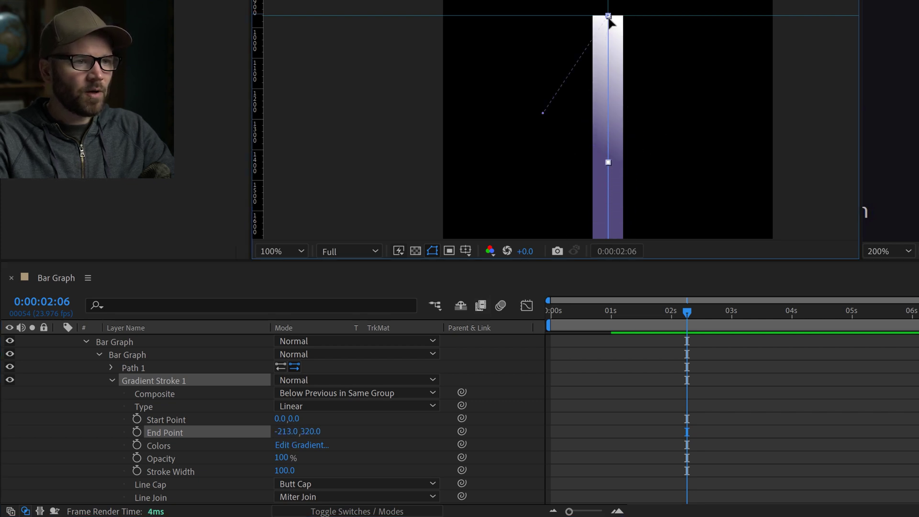
{"action": "left_click_drag", "start_coordinate": [608, 19], "coordinate": [652, 188]}
- Type the gradient Start Point as 0,960 and End Point as 0,0
{"action": "left_click", "coordinate": [285, 418]}
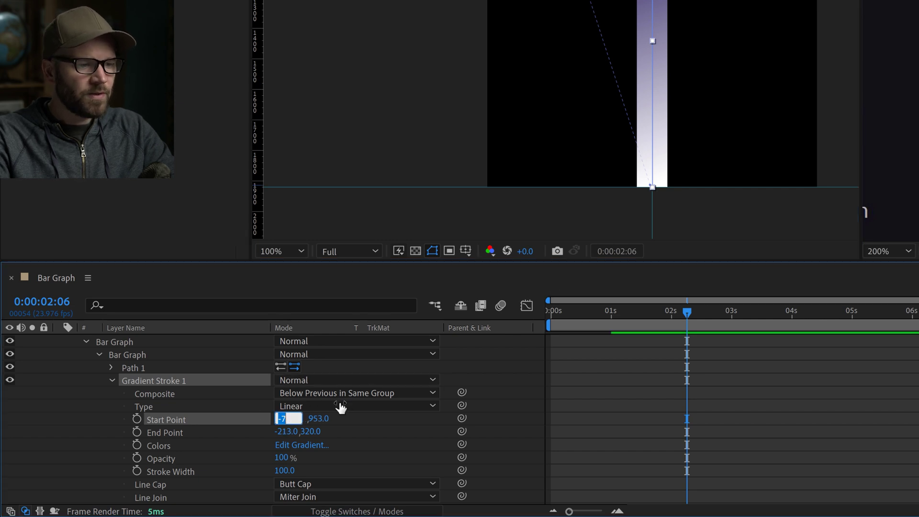
{"action": "type", "text": "0"}
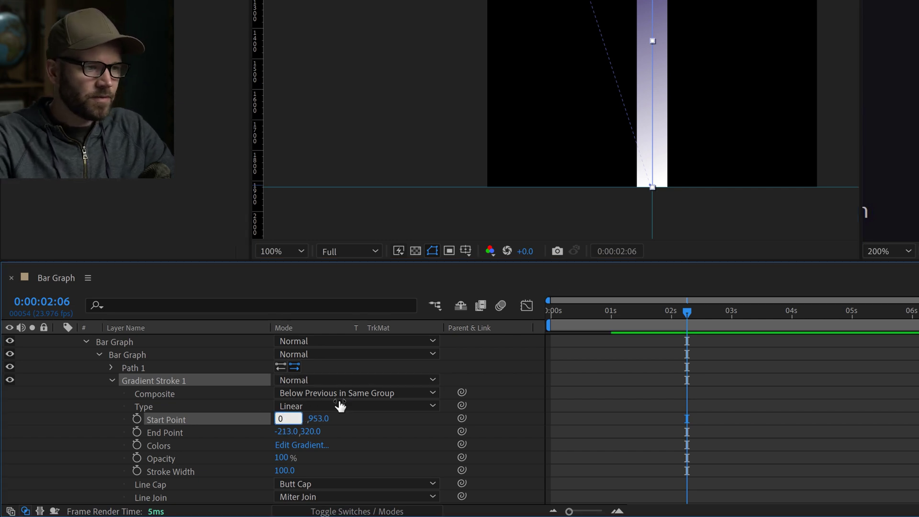
{"action": "left_click", "coordinate": [335, 422]}
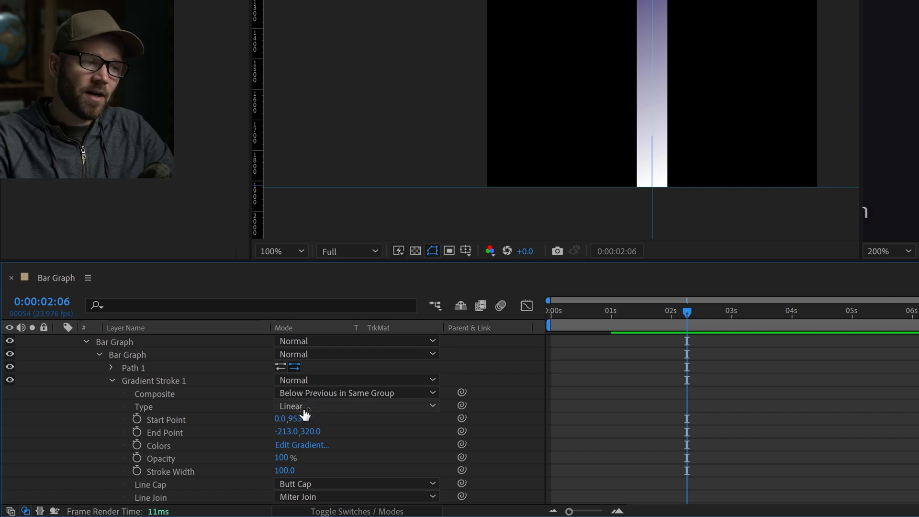
{"action": "key", "text": "comma"}
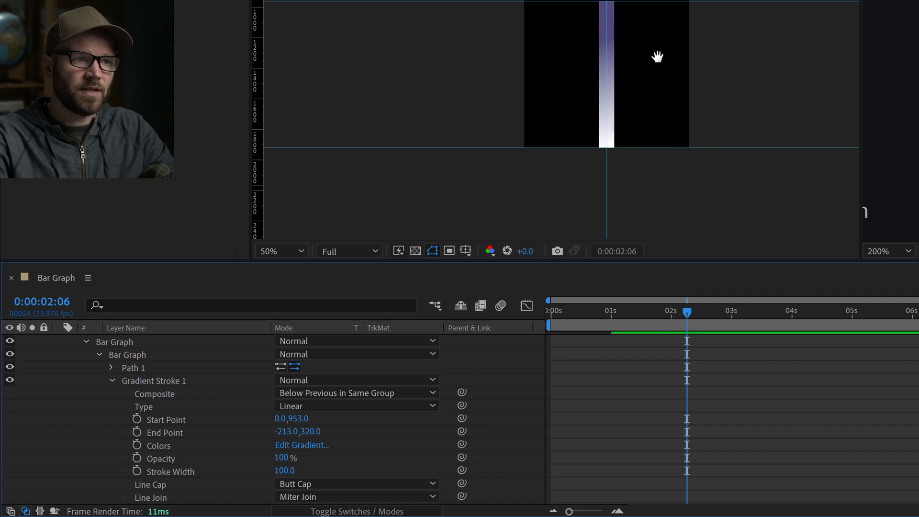
{"action": "left_click_drag", "start_coordinate": [614, 14], "coordinate": [622, 99]}
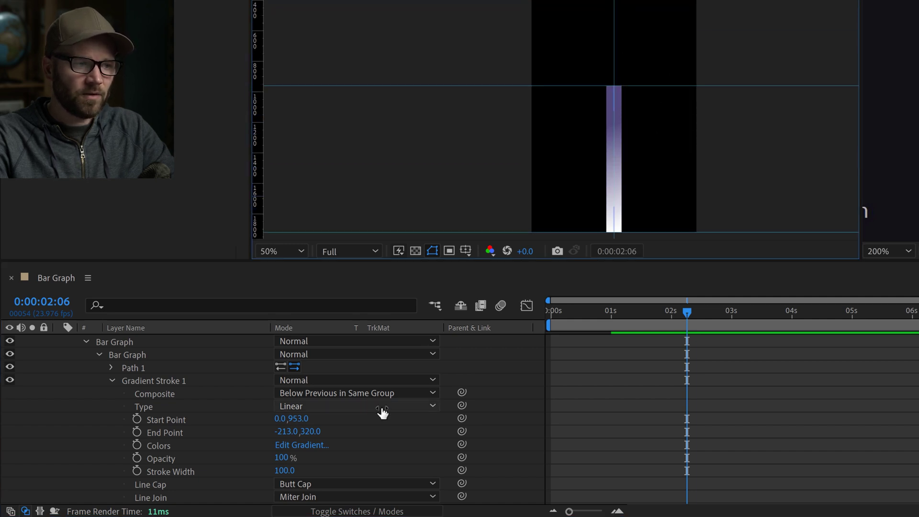
{"action": "left_click", "coordinate": [299, 419]}
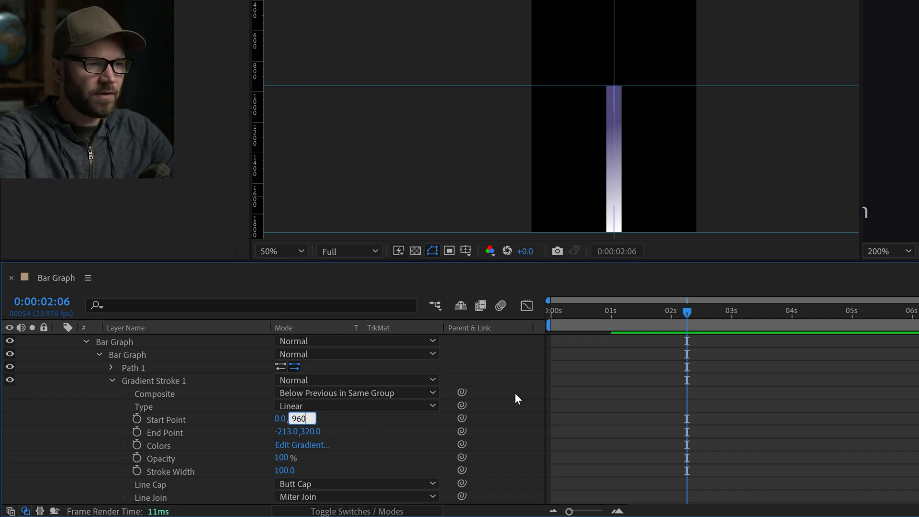
{"action": "key", "text": "Return"}
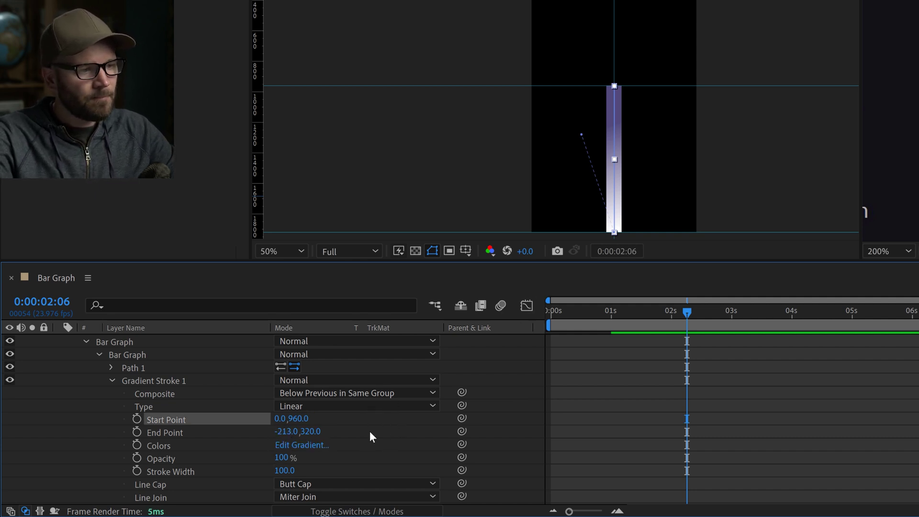
{"action": "key", "text": "Return"}
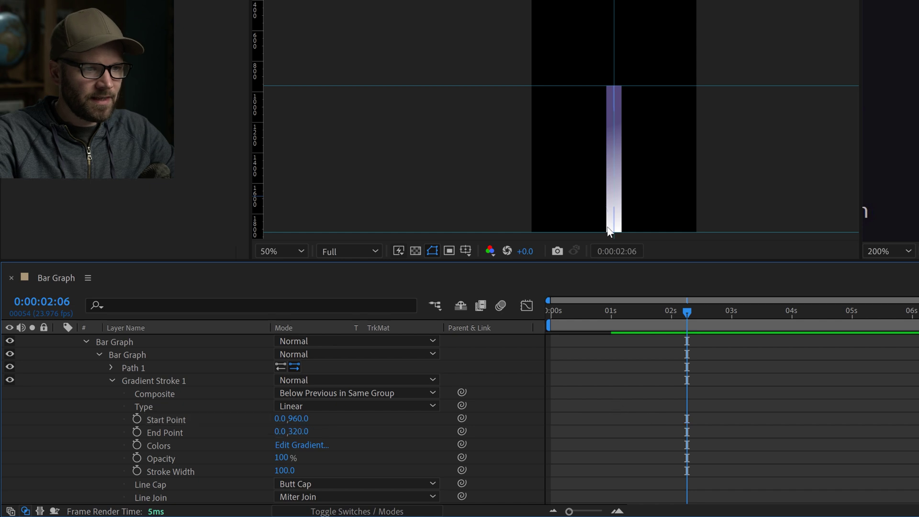
{"action": "left_click", "coordinate": [299, 431]}
{"action": "type", "text": "0"}
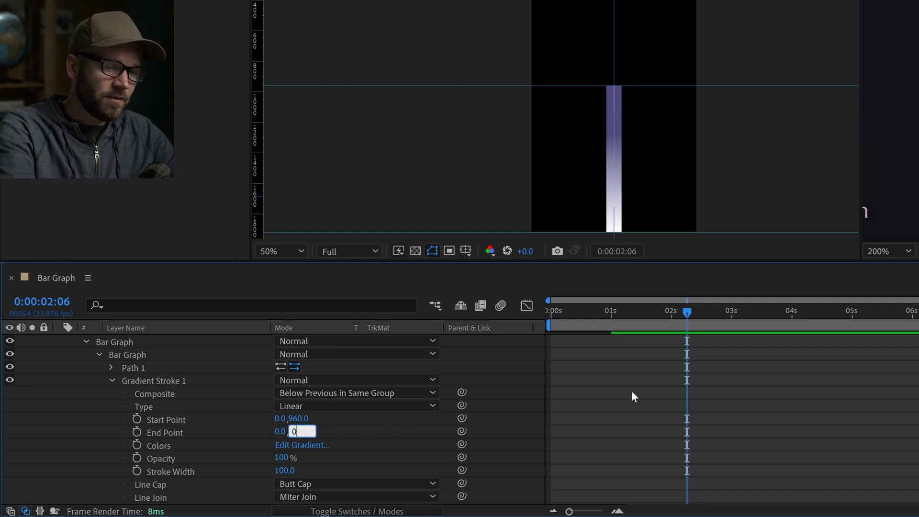
{"action": "key", "text": "Return"}
{"action": "left_click", "coordinate": [631, 396]}
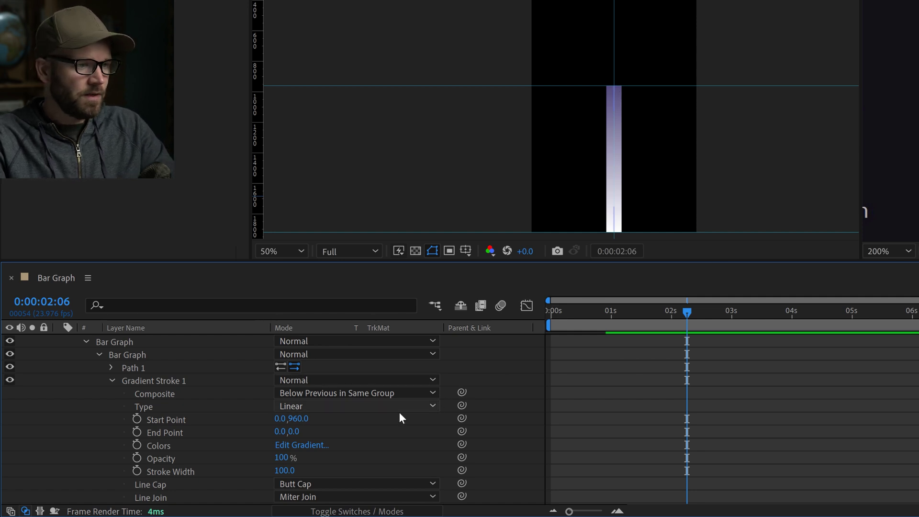
- In Edit Gradient, sample lavender DDA8F3 from the reference bar for the right colour stop
{"action": "left_click", "coordinate": [303, 444]}
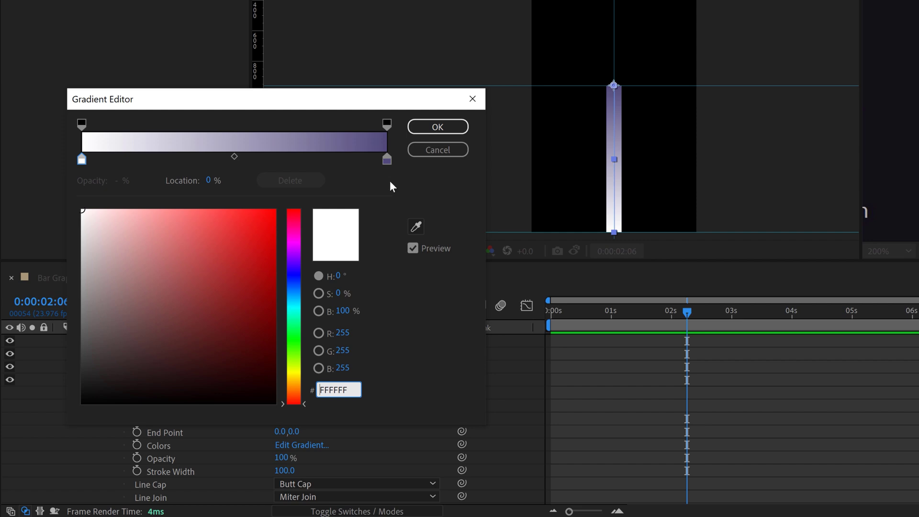
{"action": "left_click", "coordinate": [387, 162]}
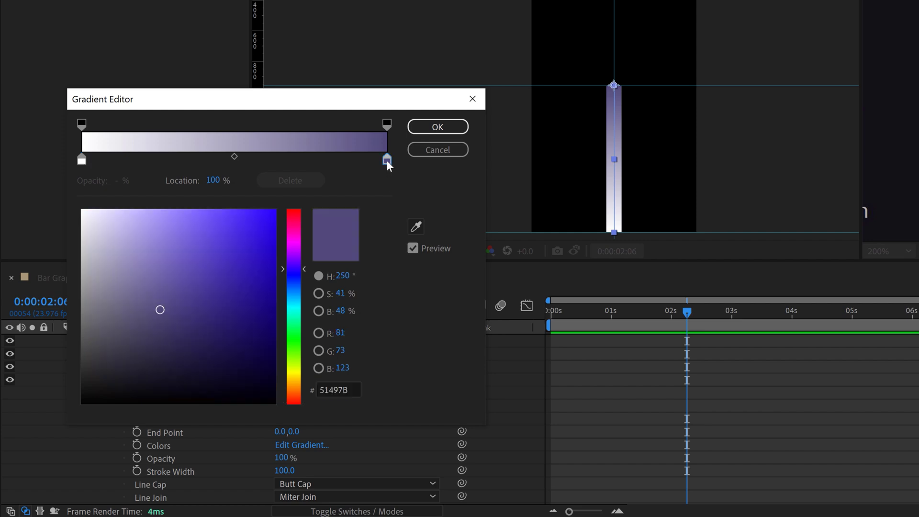
{"action": "left_click", "coordinate": [415, 227]}
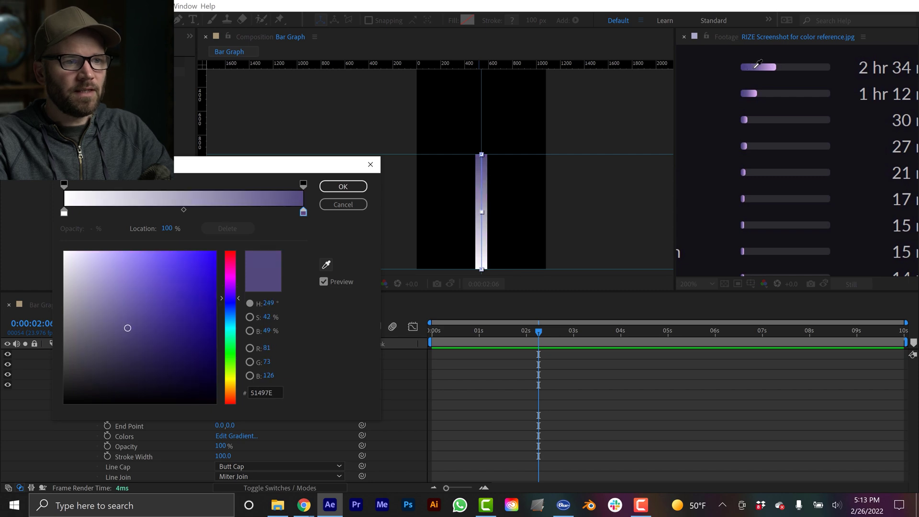
{"action": "left_click", "coordinate": [778, 65]}
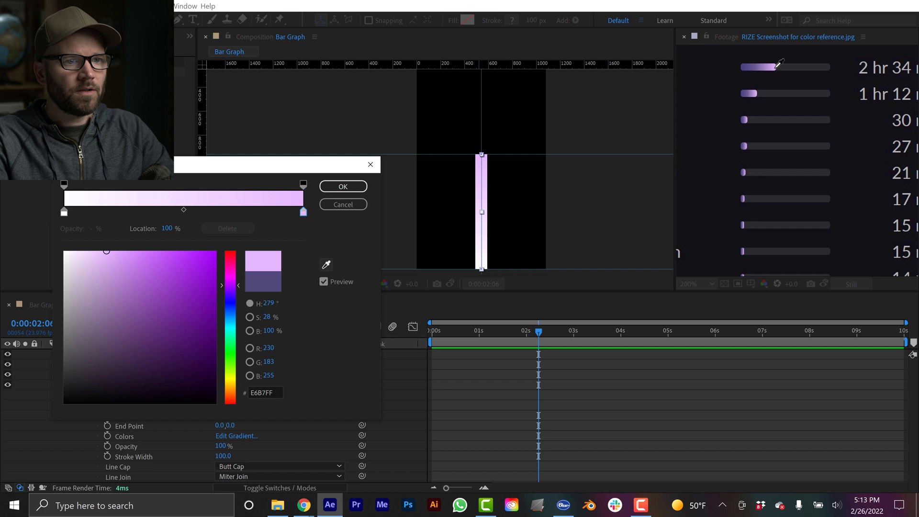
{"action": "left_click", "coordinate": [776, 67]}
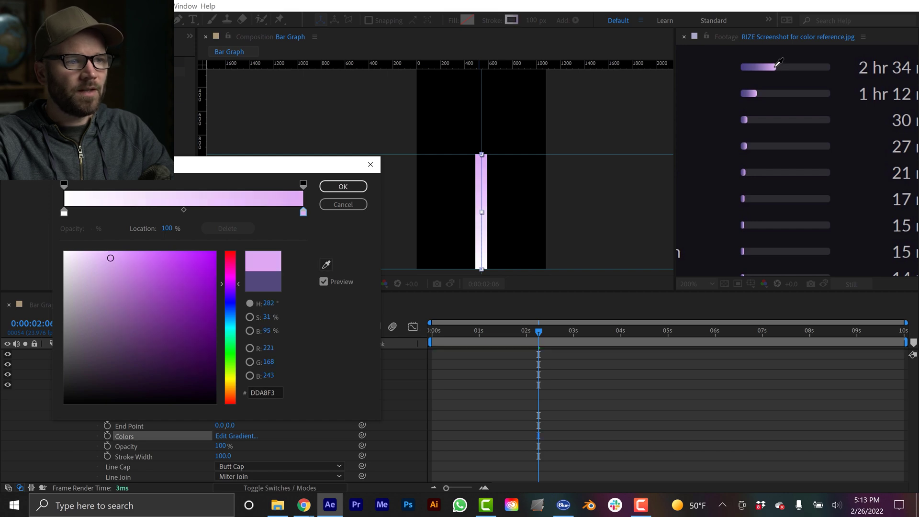
- Sample dark purple 4E428B from a reference bar for the left stop and accept the gradient
{"action": "left_click", "coordinate": [64, 212]}
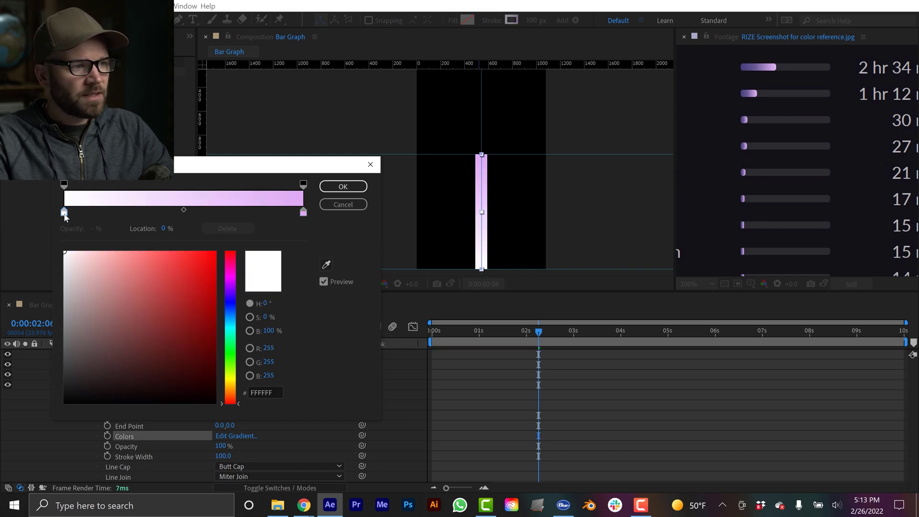
{"action": "left_click", "coordinate": [326, 264]}
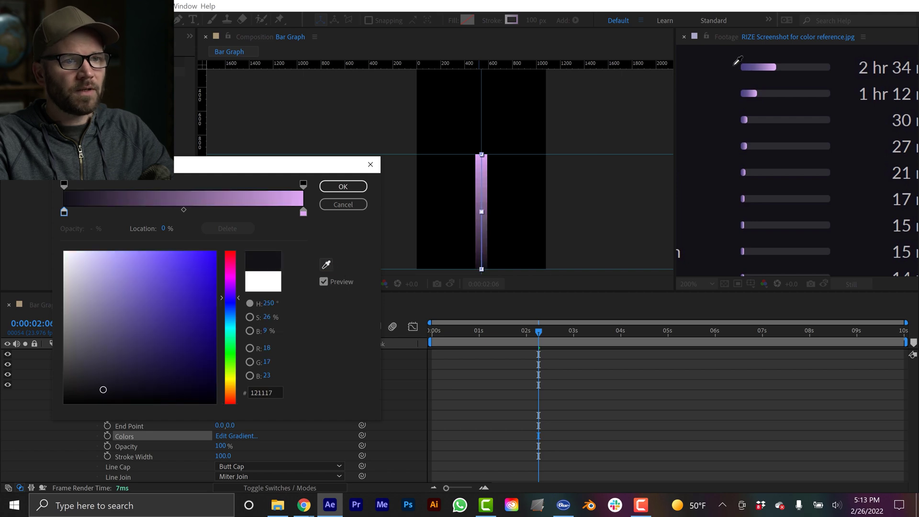
{"action": "left_click", "coordinate": [743, 174]}
{"action": "key", "text": "Return"}
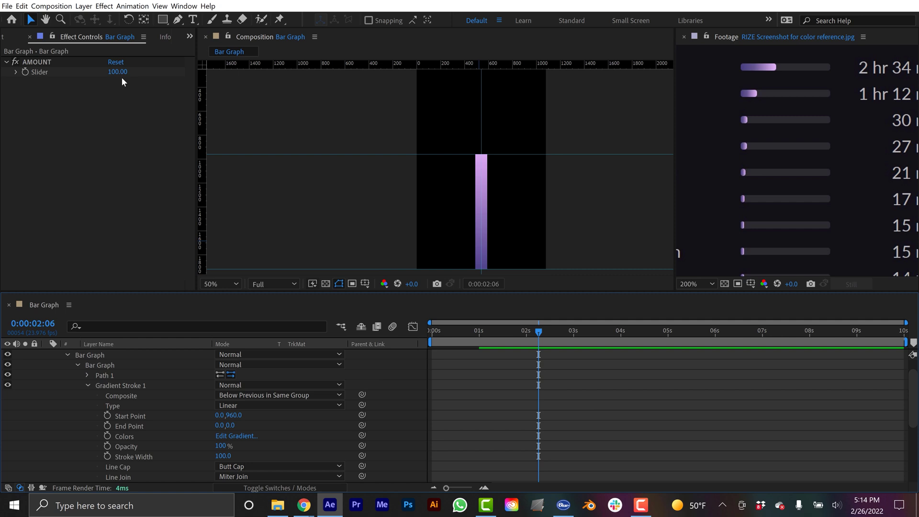
- Set the AMOUNT slider to 75 and preview the shorter bar with the transparency grid on
{"action": "left_click", "coordinate": [118, 73]}
{"action": "type", "text": "75"}
{"action": "key", "text": "Return"}
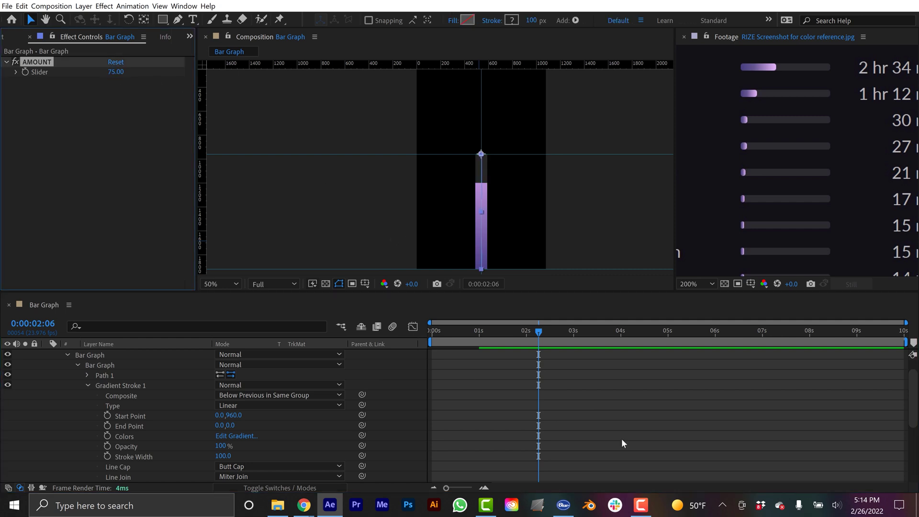
{"action": "key", "text": "Home"}
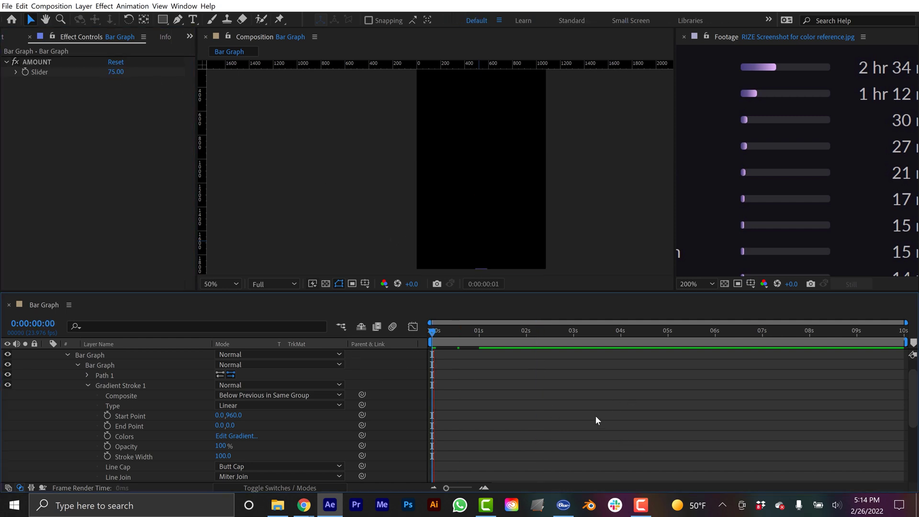
{"action": "key", "text": "space"}
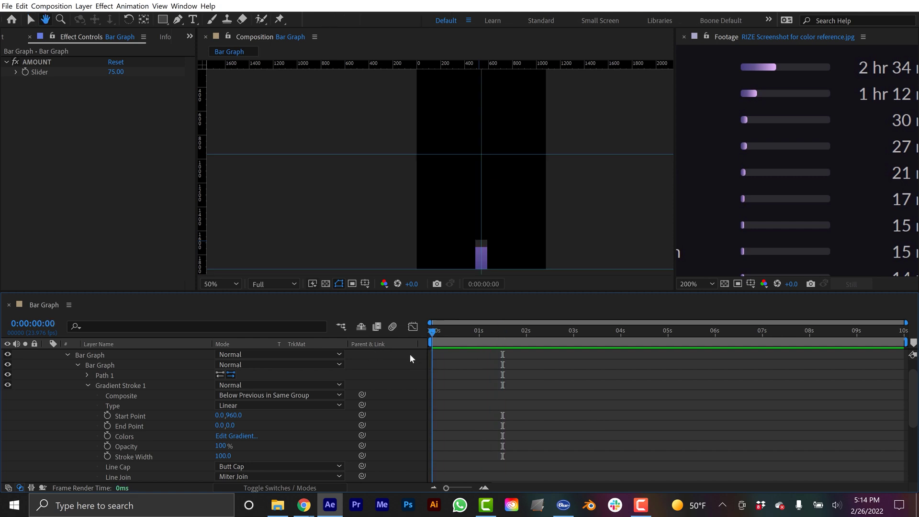
{"action": "key", "text": "space"}
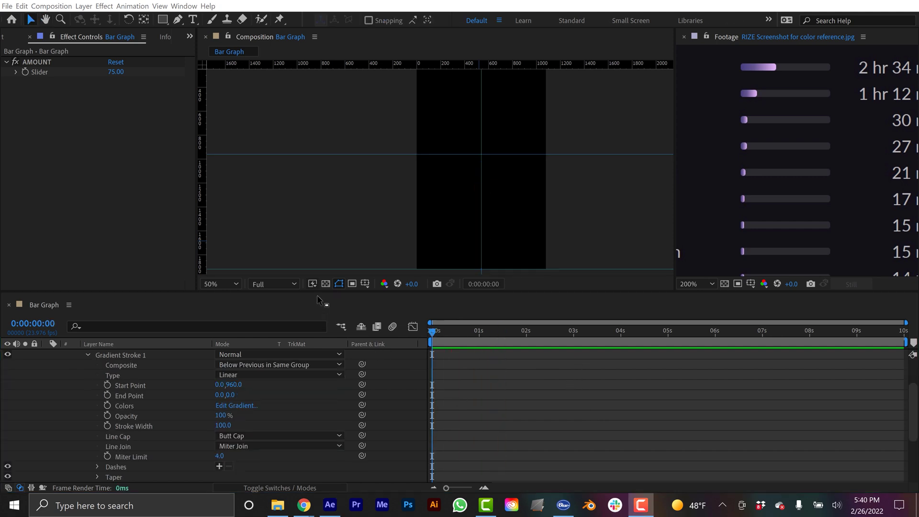
{"action": "left_click", "coordinate": [325, 284]}
{"action": "key", "text": "space"}
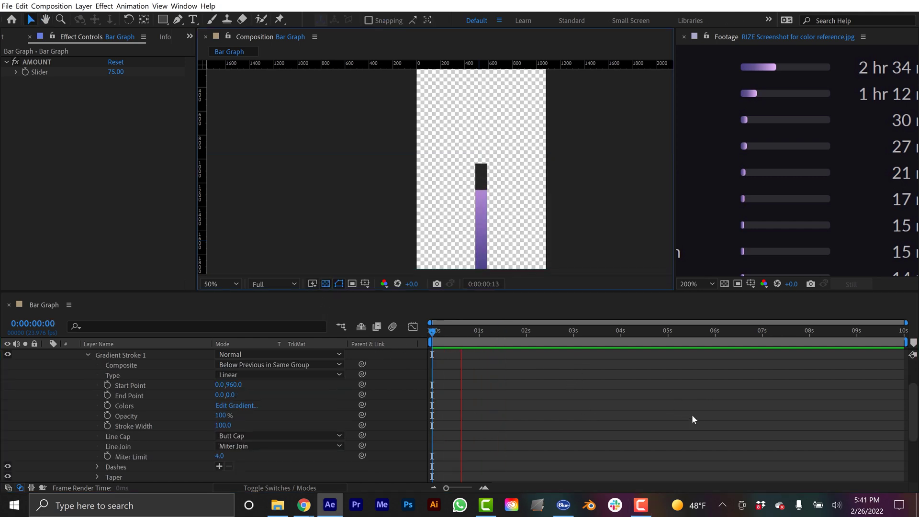
- Set the Background group's Transform opacity to 75% and collapse the layer's properties
{"action": "scroll", "coordinate": [105, 376], "scroll_direction": "up", "scroll_amount": 2}
{"action": "left_click", "coordinate": [104, 375]}
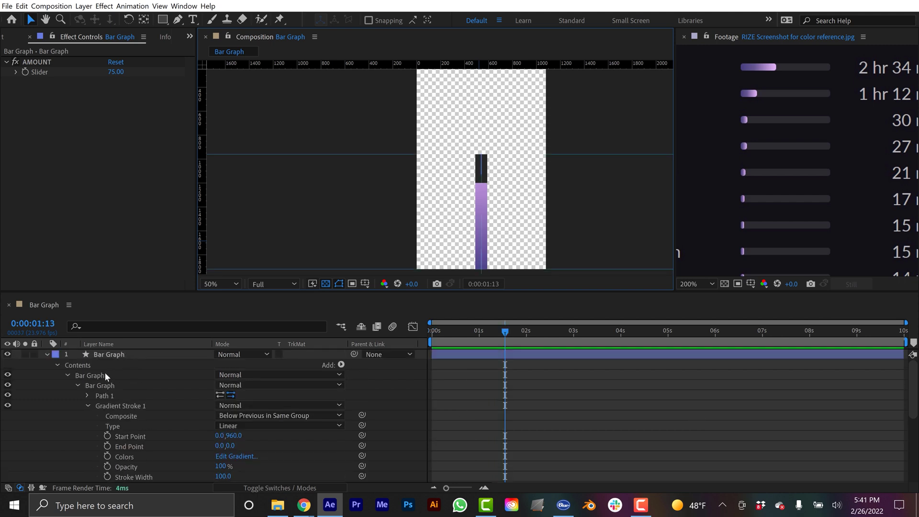
{"action": "left_click", "coordinate": [78, 385]}
{"action": "left_click", "coordinate": [91, 395]}
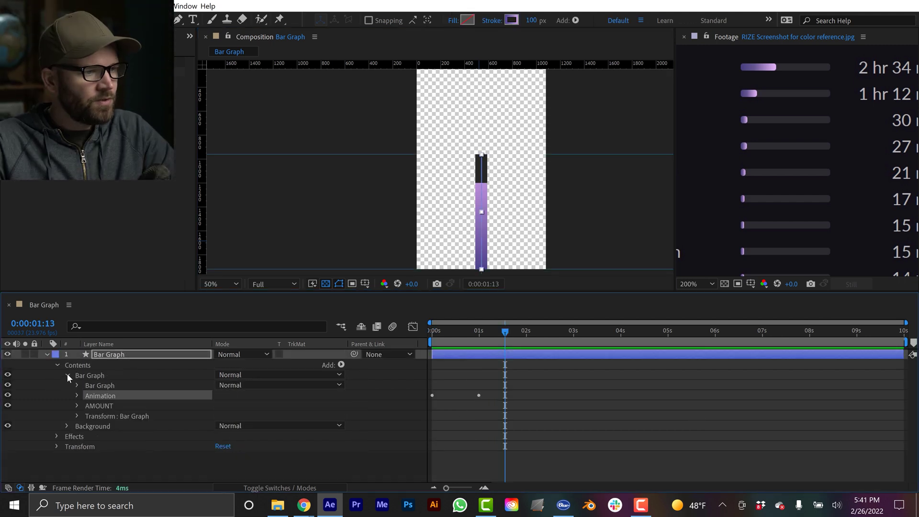
{"action": "left_click", "coordinate": [67, 375]}
{"action": "left_click", "coordinate": [89, 385]}
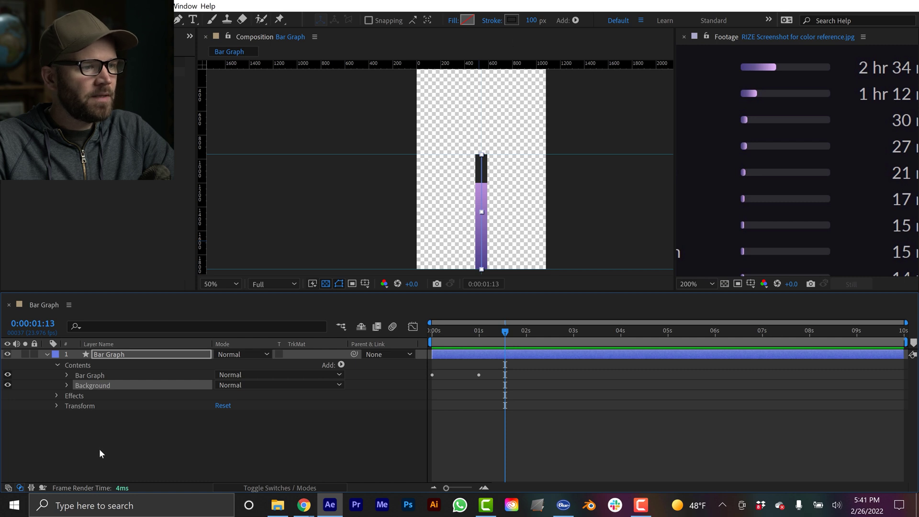
{"action": "left_click", "coordinate": [66, 385]}
{"action": "left_click", "coordinate": [77, 457]}
{"action": "scroll", "coordinate": [151, 463], "scroll_direction": "down", "scroll_amount": 3}
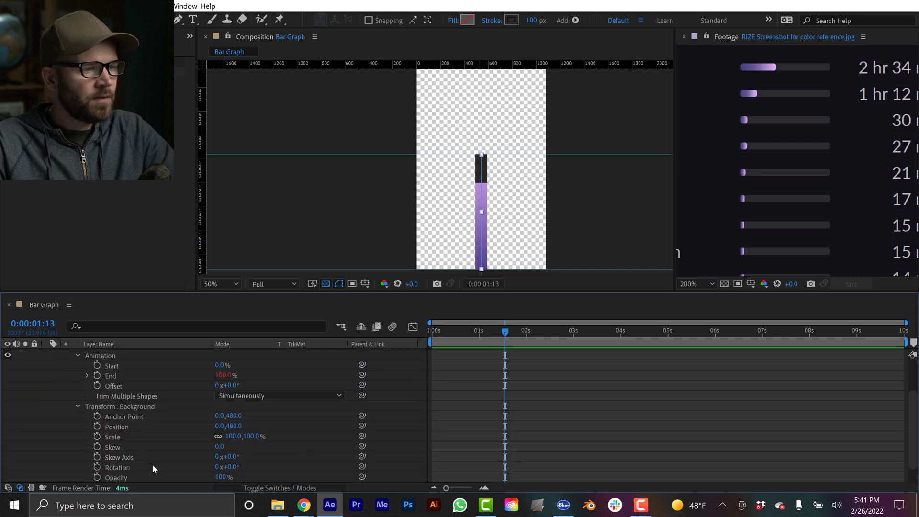
{"action": "left_click", "coordinate": [222, 457]}
{"action": "type", "text": "75"}
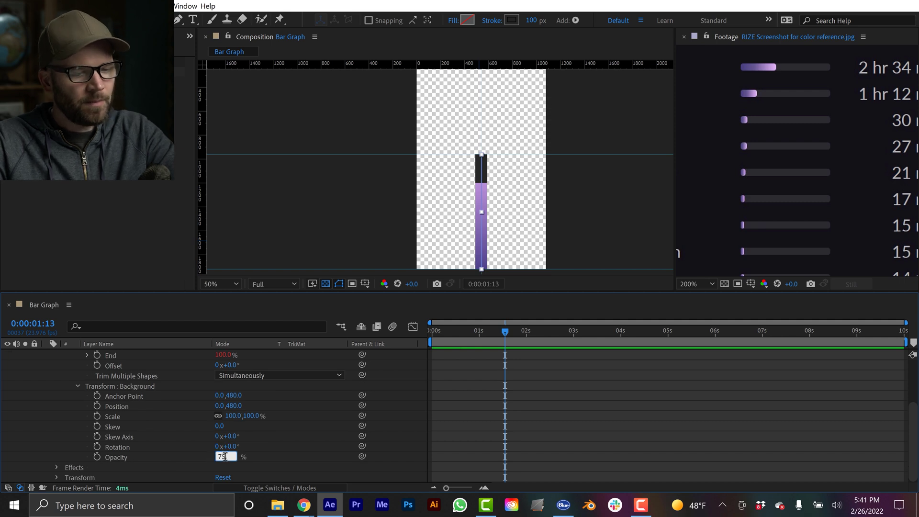
{"action": "key", "text": "Return"}
{"action": "left_click", "coordinate": [560, 424]}
{"action": "key", "text": "u"}
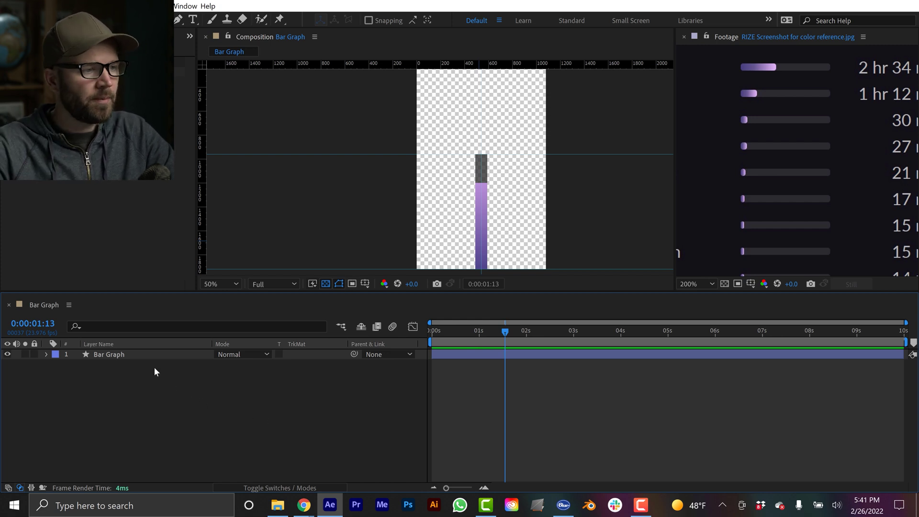
- Add the AMOUNT effect's Slider to Essential Graphics and dock a widened Essential Graphics panel
{"action": "left_click", "coordinate": [92, 354]}
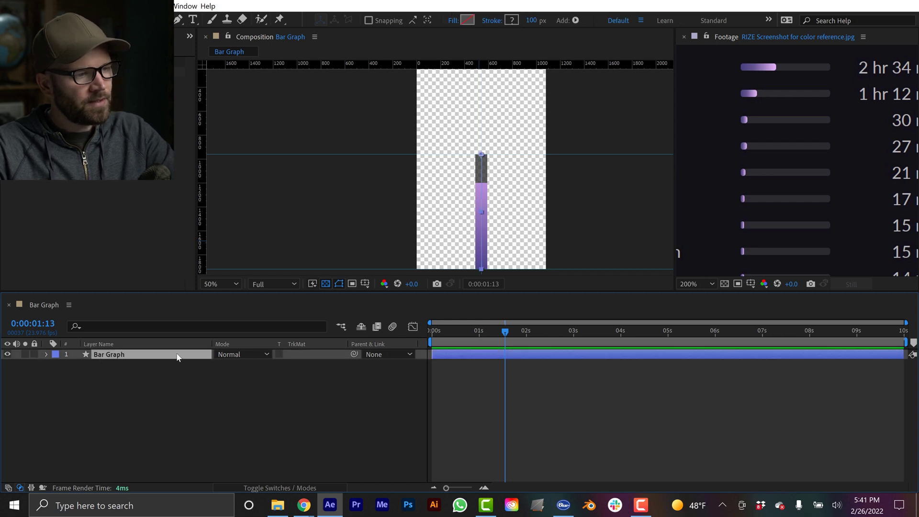
{"action": "key", "text": "e"}
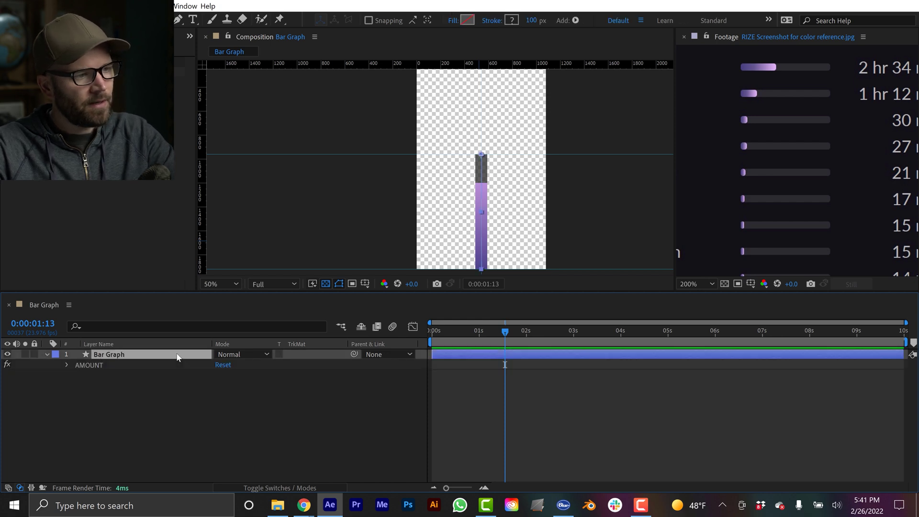
{"action": "left_click", "coordinate": [66, 365]}
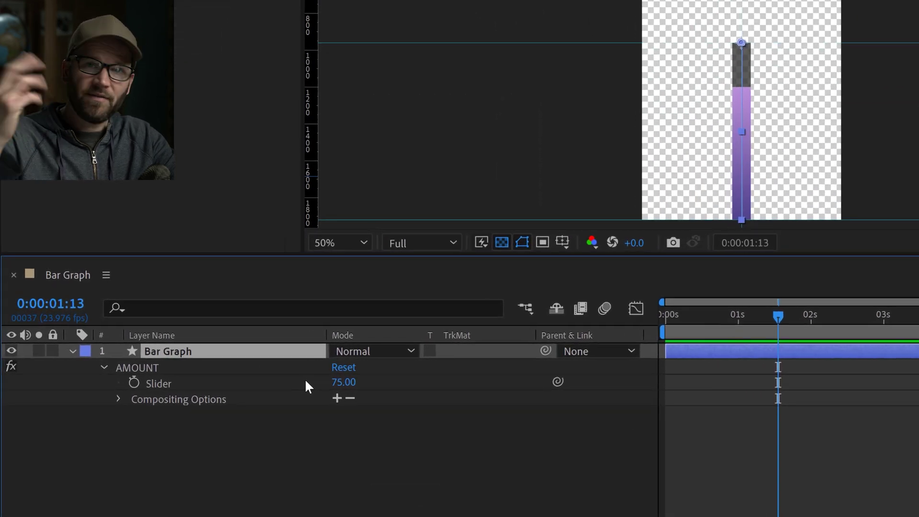
{"action": "left_click", "coordinate": [156, 384]}
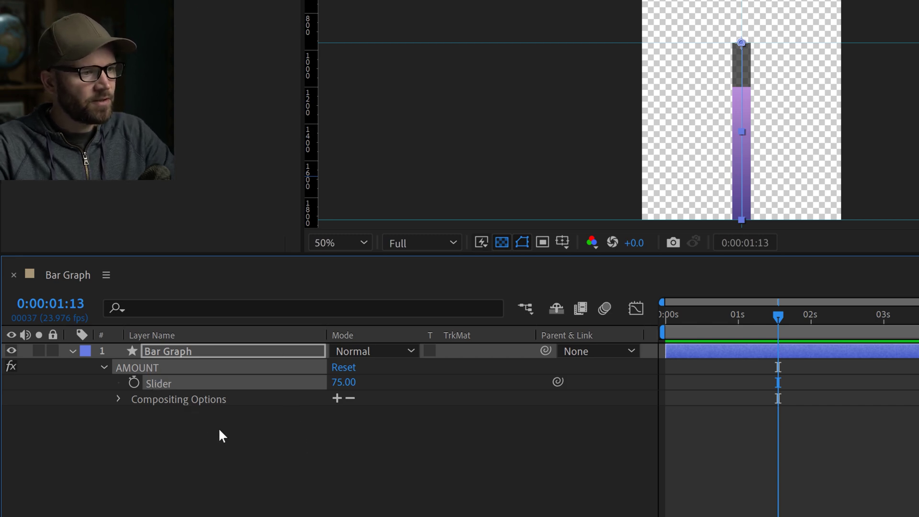
{"action": "right_click", "coordinate": [157, 383]}
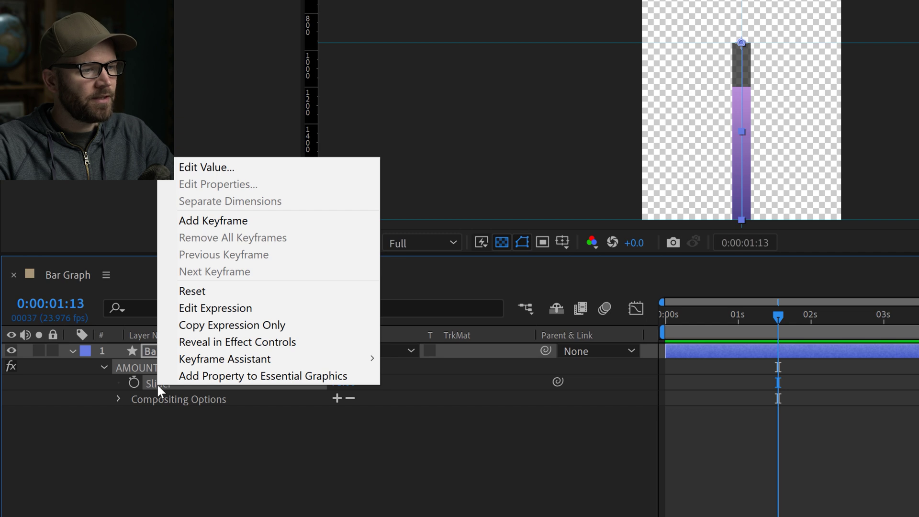
{"action": "left_click", "coordinate": [251, 375]}
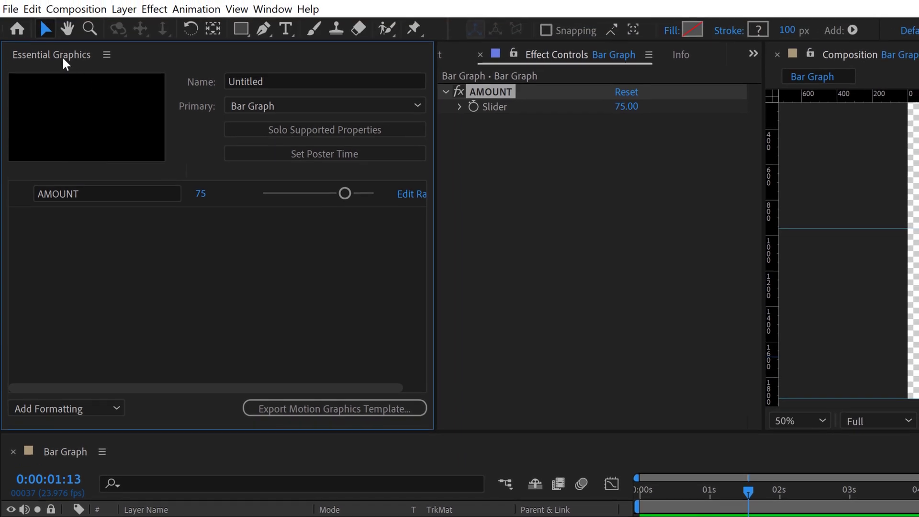
{"action": "left_click_drag", "start_coordinate": [62, 56], "coordinate": [570, 222]}
{"action": "left_click_drag", "start_coordinate": [328, 166], "coordinate": [478, 155]}
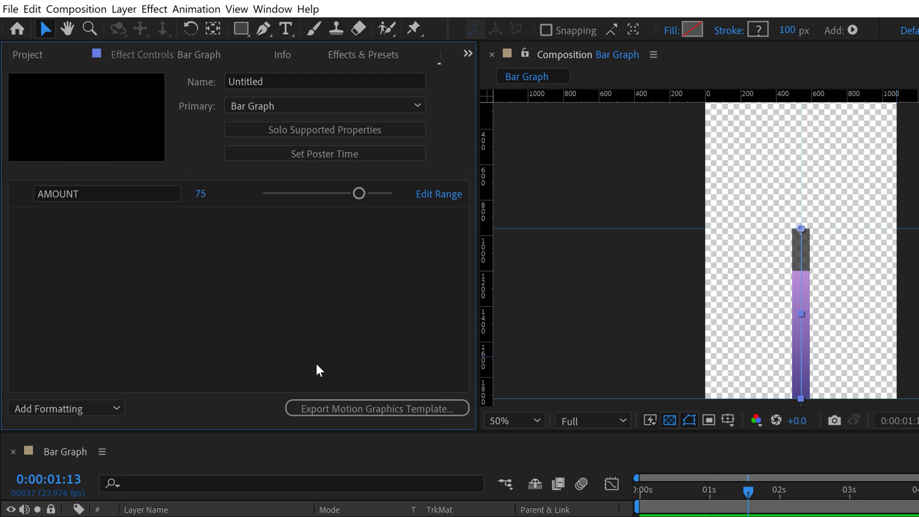
- Rename the Essential Graphics template, look at the AMOUNT range without changing it, then drag AMOUNT to 100
{"action": "left_click", "coordinate": [284, 82]}
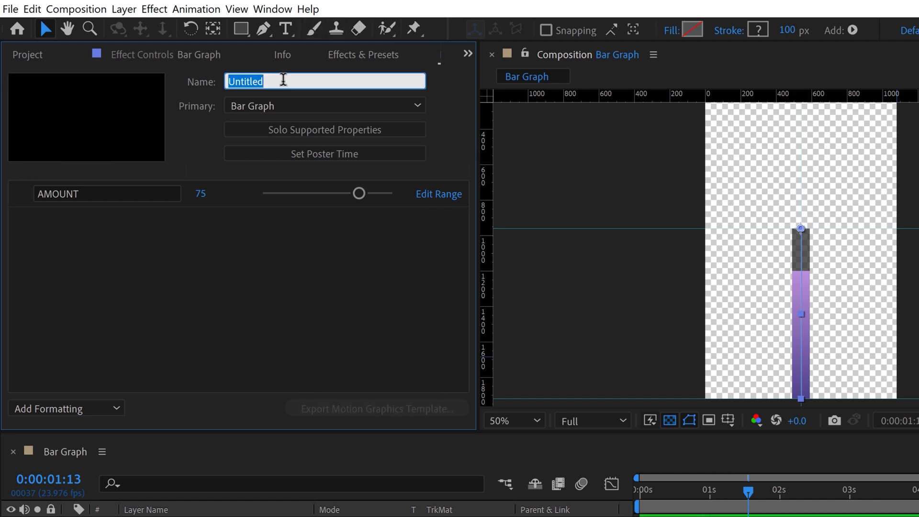
{"action": "type", "text": "Boone's Bar Graph"}
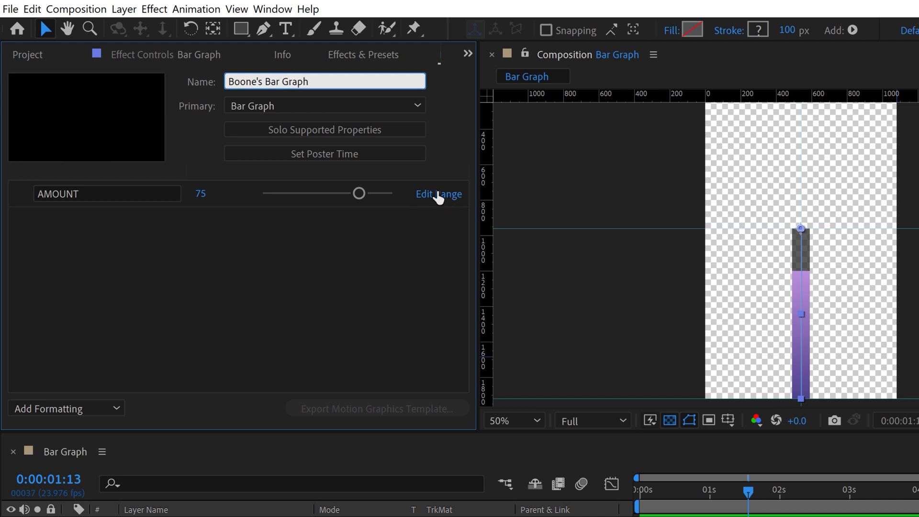
{"action": "left_click", "coordinate": [438, 194]}
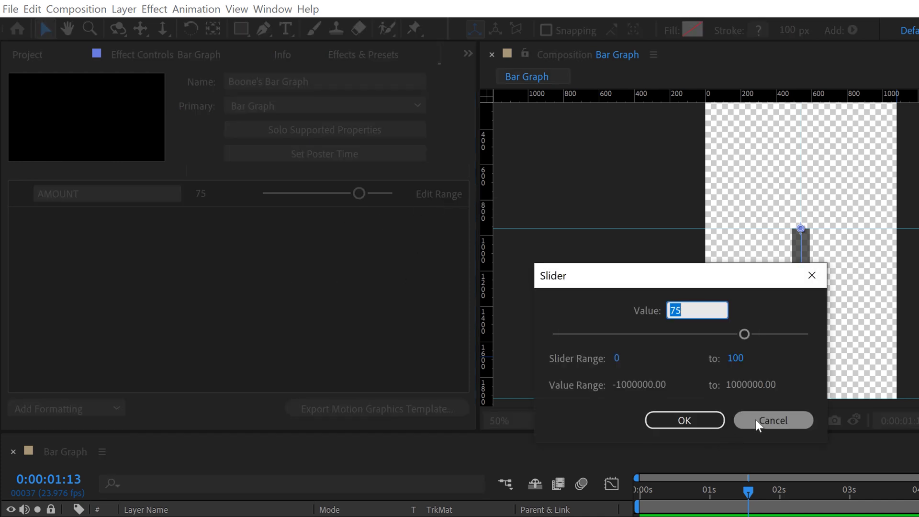
{"action": "left_click", "coordinate": [755, 419]}
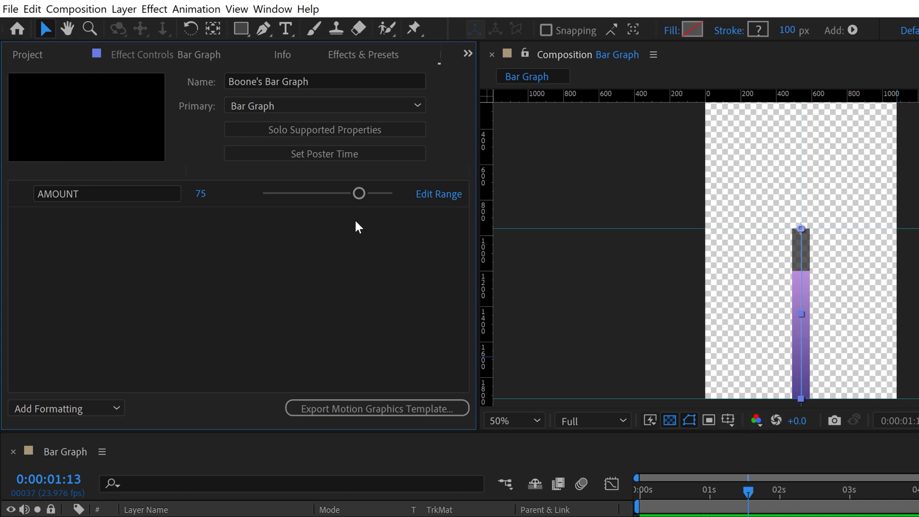
{"action": "left_click_drag", "start_coordinate": [359, 194], "coordinate": [402, 186]}
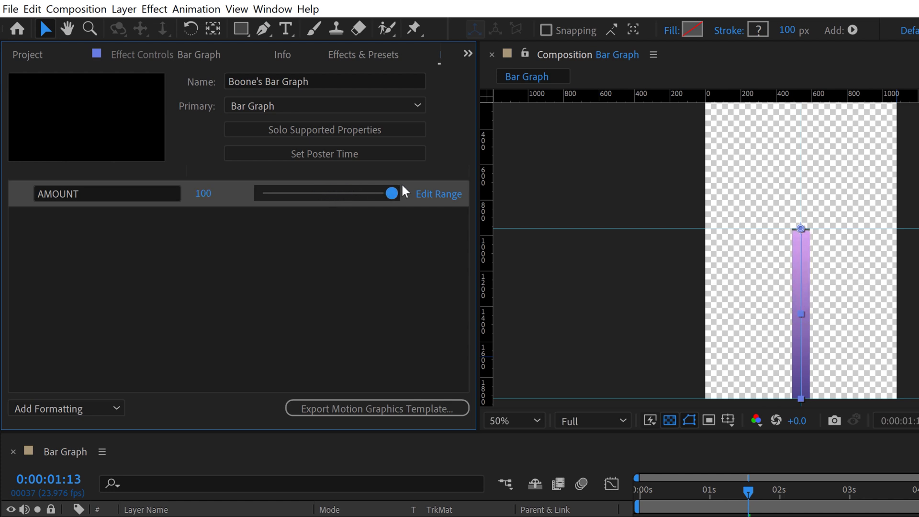
{"action": "left_click_drag", "start_coordinate": [326, 195], "coordinate": [389, 196]}
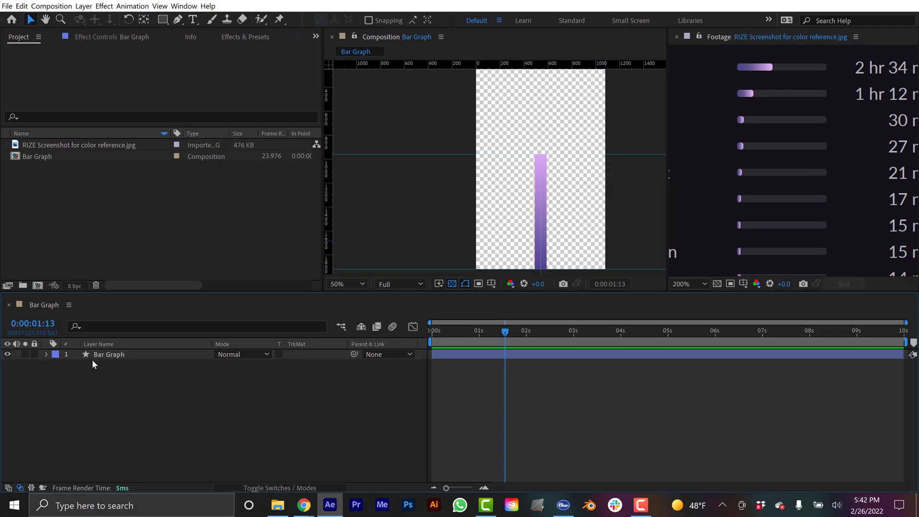
- Create a UHD 4K 23.976 comp named 'Infographic' and drag the Bar Graph comp into it
{"action": "left_click", "coordinate": [96, 355]}
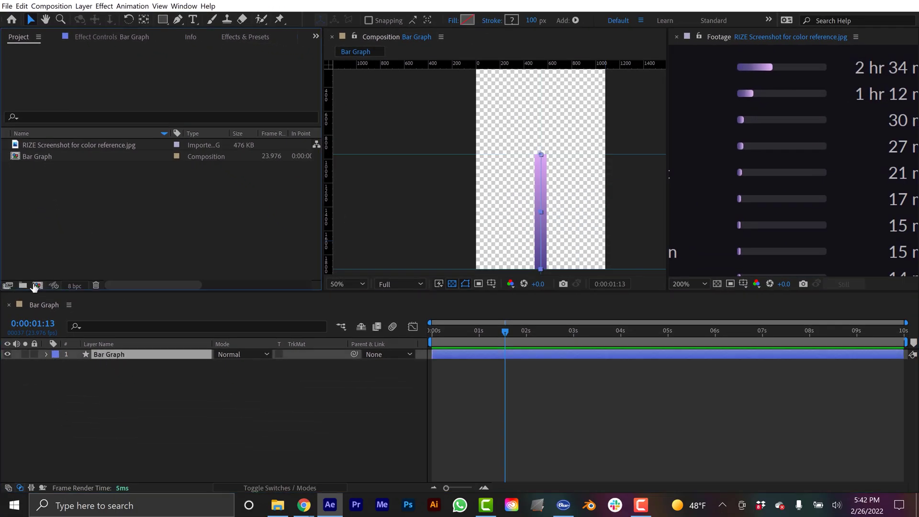
{"action": "left_click", "coordinate": [38, 285]}
{"action": "left_click", "coordinate": [413, 157]}
{"action": "left_click", "coordinate": [384, 391]}
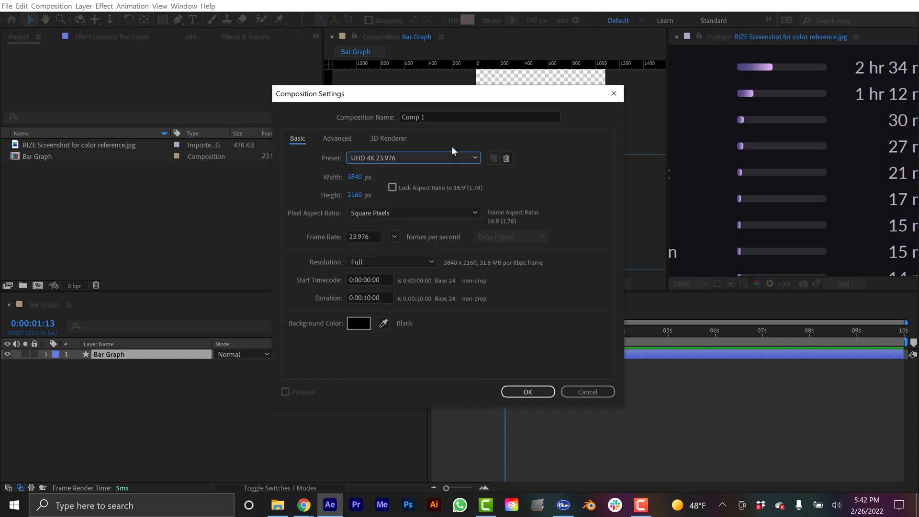
{"action": "left_click", "coordinate": [446, 118]}
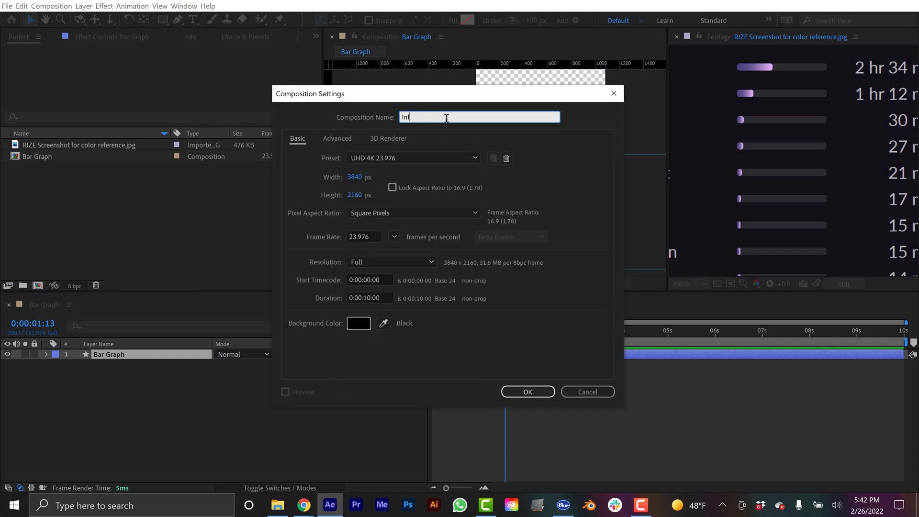
{"action": "type", "text": "Infographic"}
{"action": "key", "text": "Return"}
{"action": "left_click", "coordinate": [36, 168]}
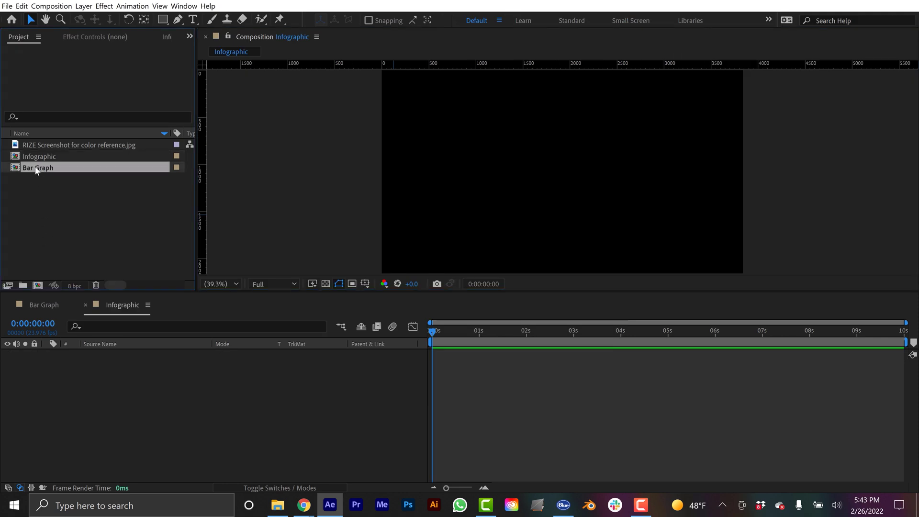
{"action": "left_click_drag", "start_coordinate": [23, 166], "coordinate": [91, 368]}
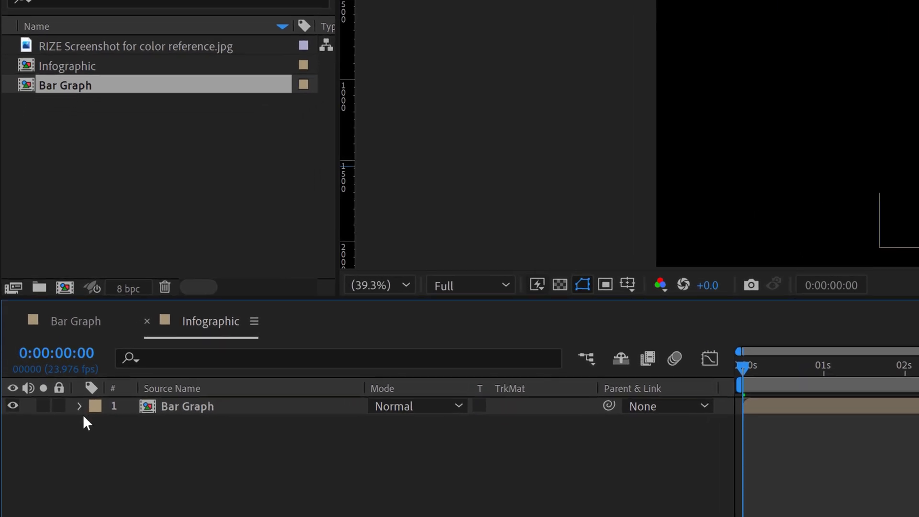
- Reveal the nested layer's AMOUNT essential property, lower it to about half, and preview
{"action": "left_click", "coordinate": [46, 354]}
{"action": "left_click", "coordinate": [149, 449]}
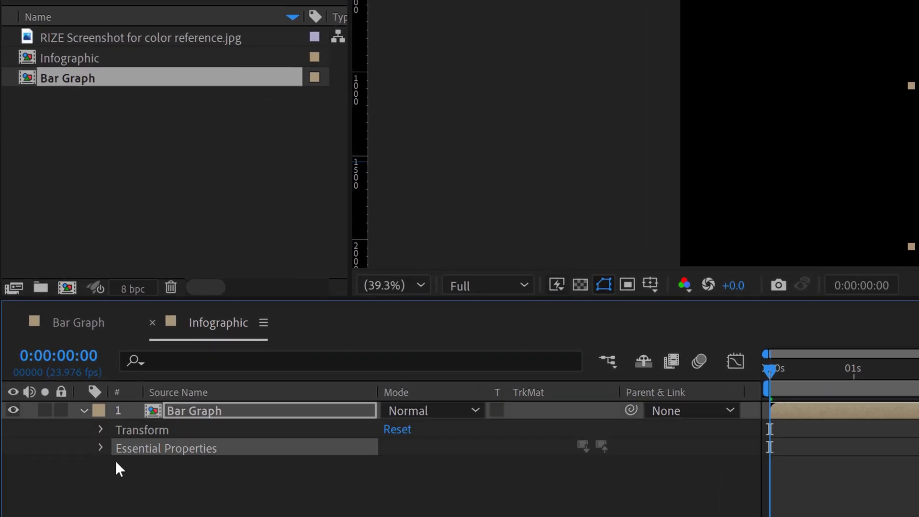
{"action": "left_click", "coordinate": [100, 448]}
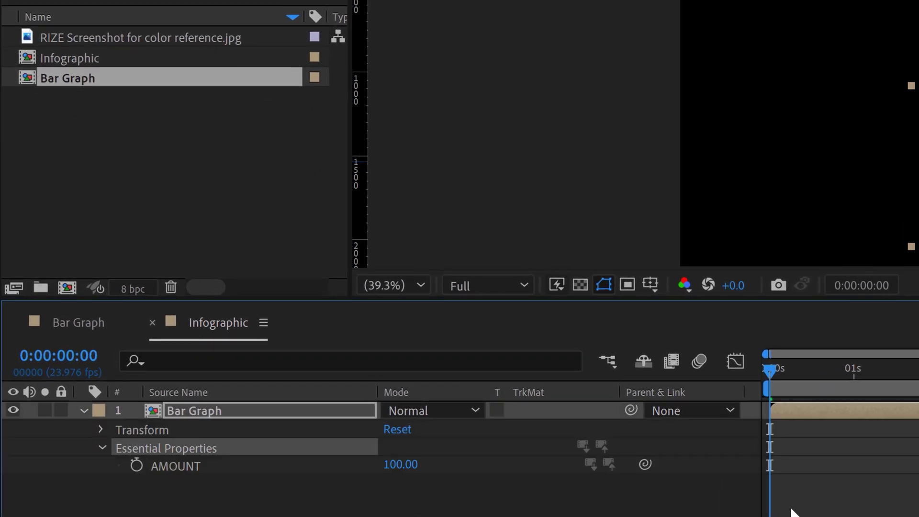
{"action": "key", "text": "space"}
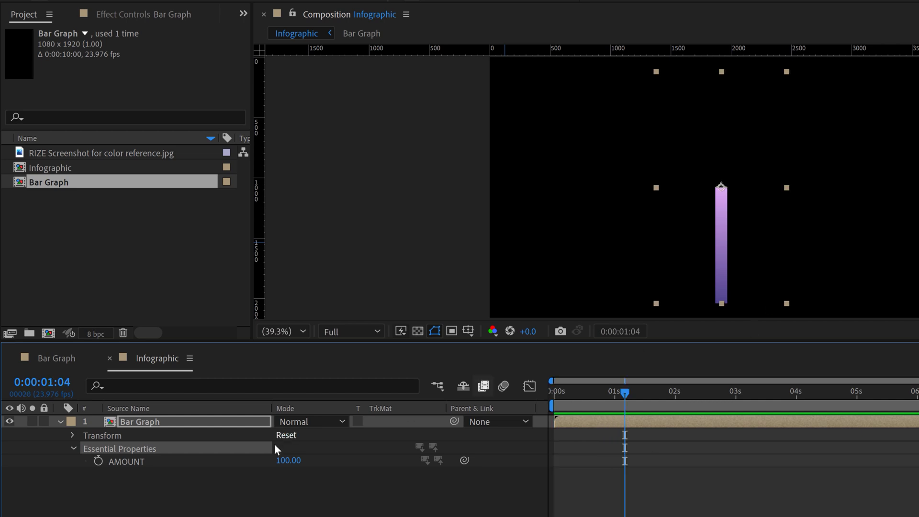
{"action": "left_click_drag", "start_coordinate": [295, 465], "coordinate": [256, 461]}
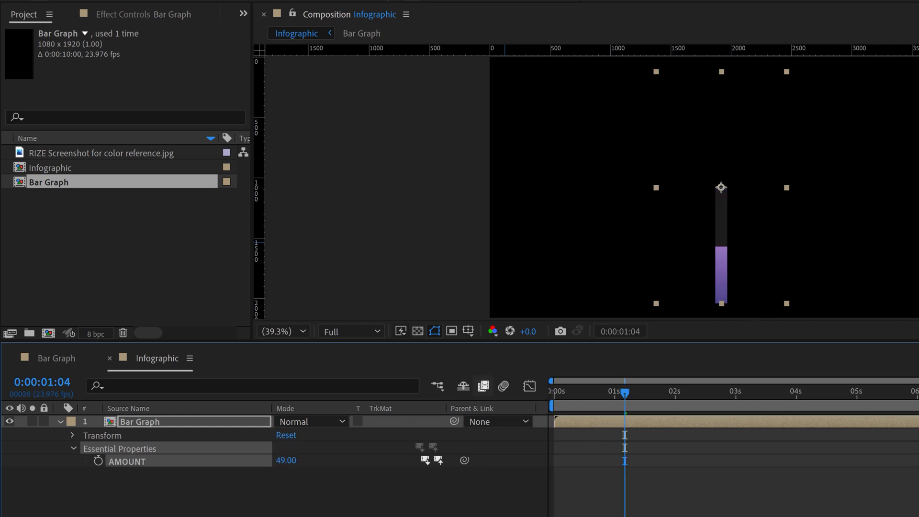
{"action": "left_click", "coordinate": [530, 447]}
{"action": "key", "text": "Home"}
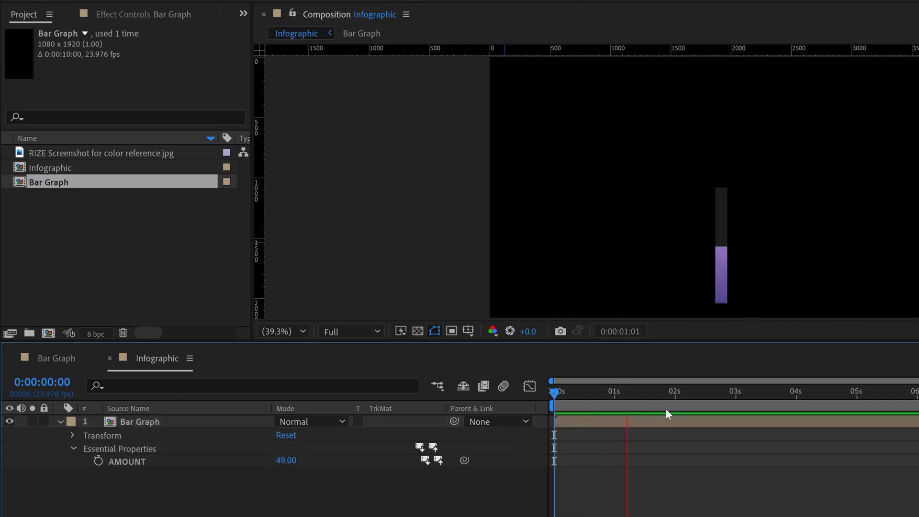
{"action": "left_click", "coordinate": [536, 422]}
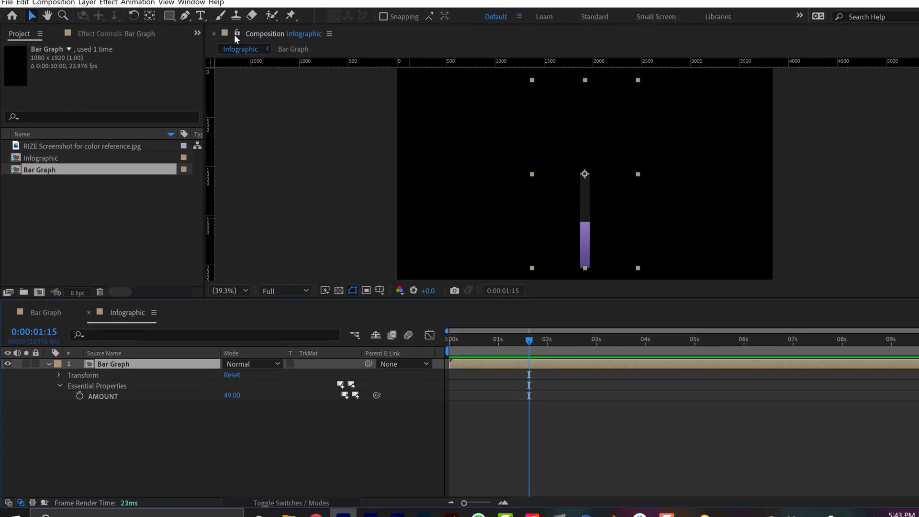
- Align the bar to the comp's bottom edge and set its AMOUNT to 40
{"action": "left_click", "coordinate": [183, 6]}
{"action": "left_click", "coordinate": [225, 123]}
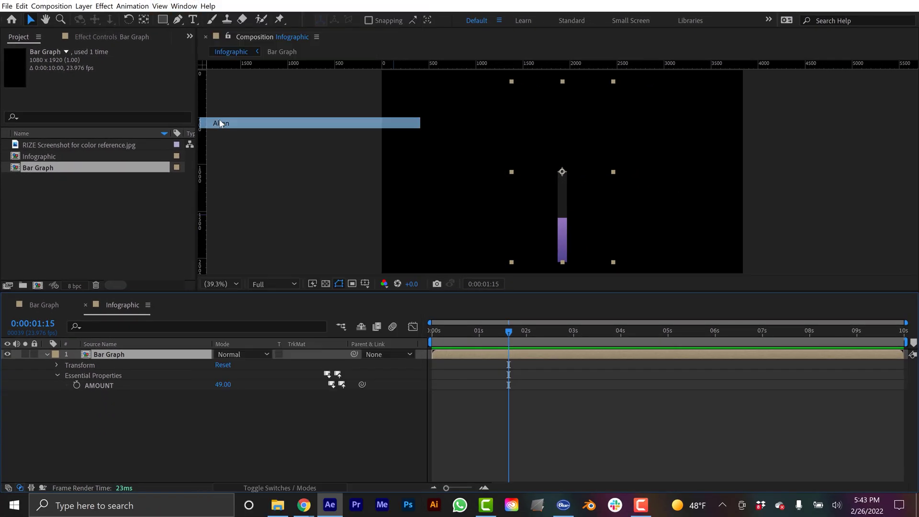
{"action": "left_click", "coordinate": [903, 67]}
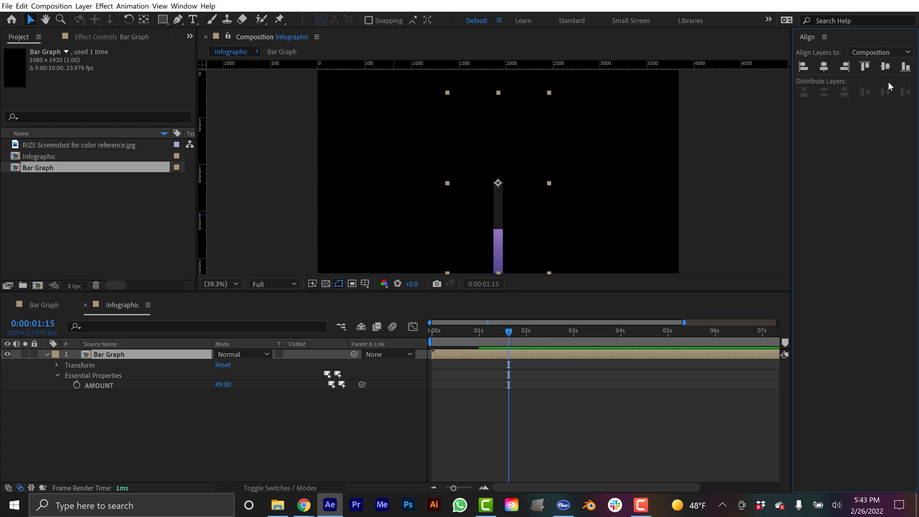
{"action": "left_click", "coordinate": [313, 440]}
{"action": "key", "text": "Home"}
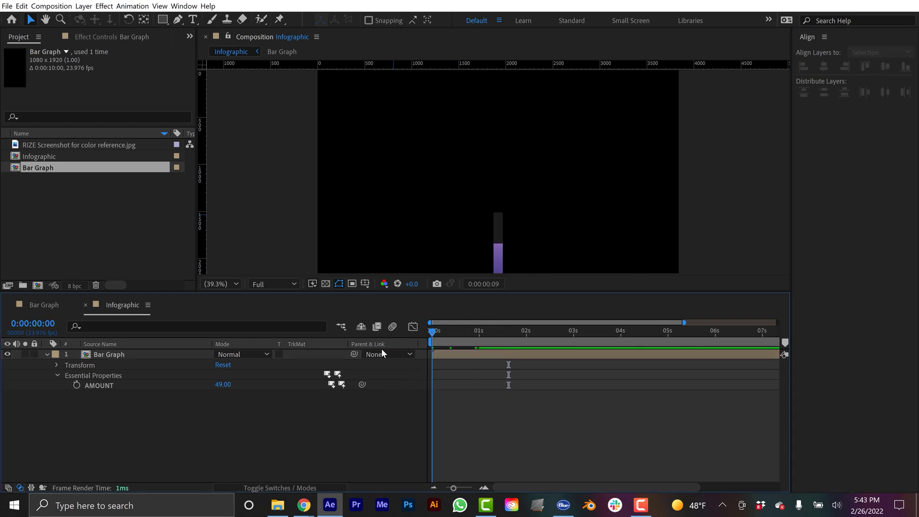
{"action": "key", "text": "h"}
{"action": "key", "text": "space"}
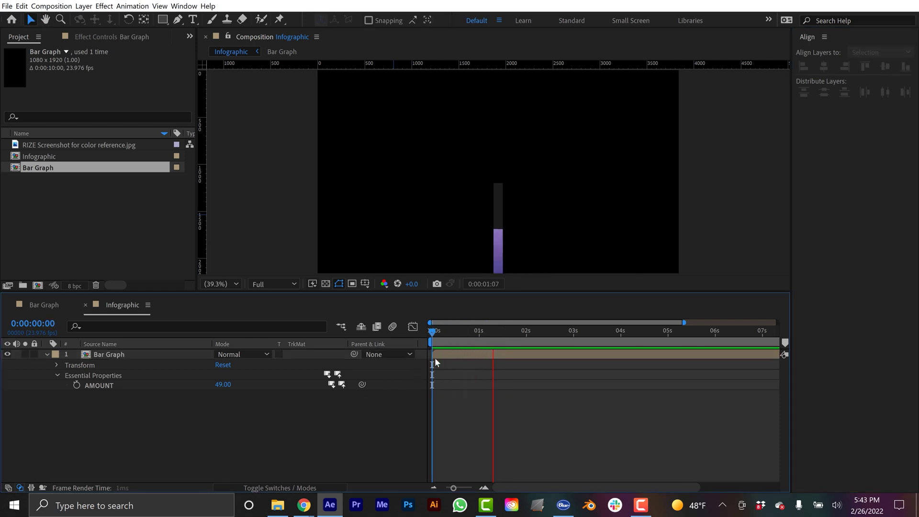
{"action": "left_click", "coordinate": [96, 354]}
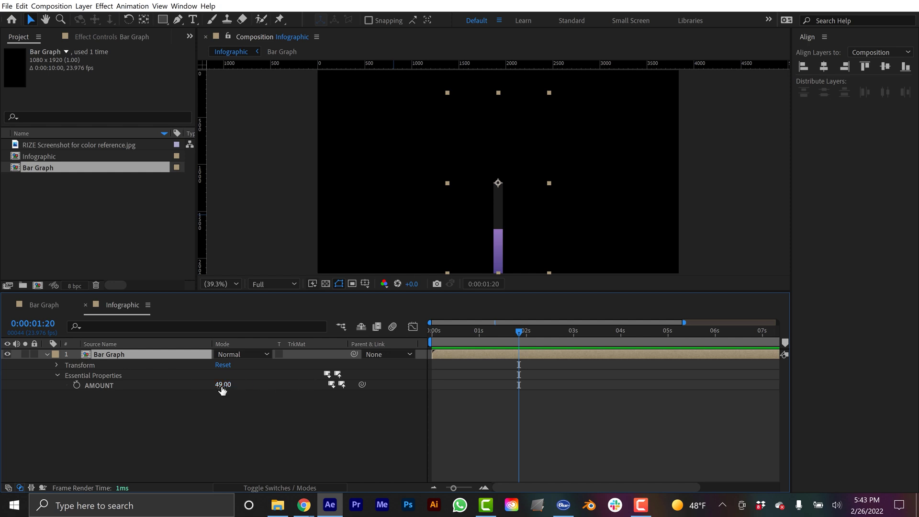
{"action": "left_click_drag", "start_coordinate": [223, 390], "coordinate": [218, 390]}
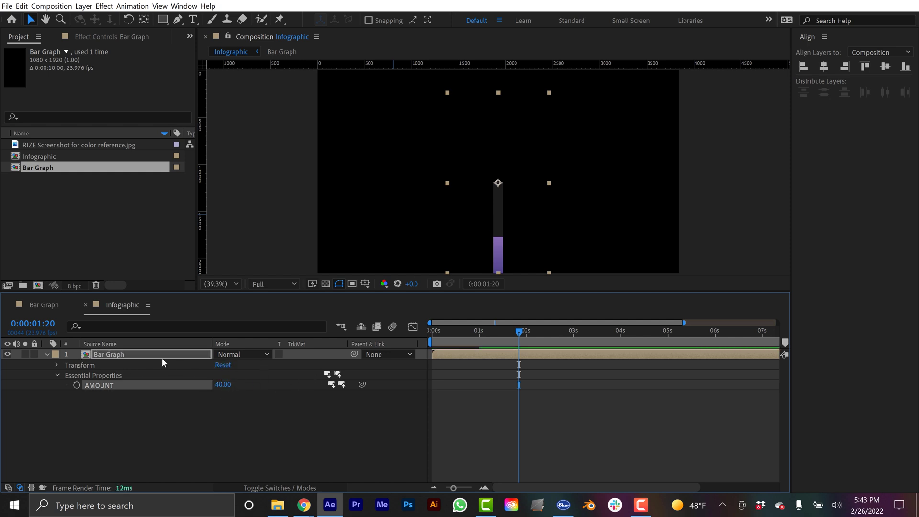
- Duplicate the Bar Graph layer, spread the copies apart, and distribute all five bars horizontally
{"action": "left_click", "coordinate": [119, 358]}
{"action": "key", "text": "ctrl+d"}
{"action": "key", "text": "ctrl+d"}
{"action": "key", "text": "ctrl+d"}
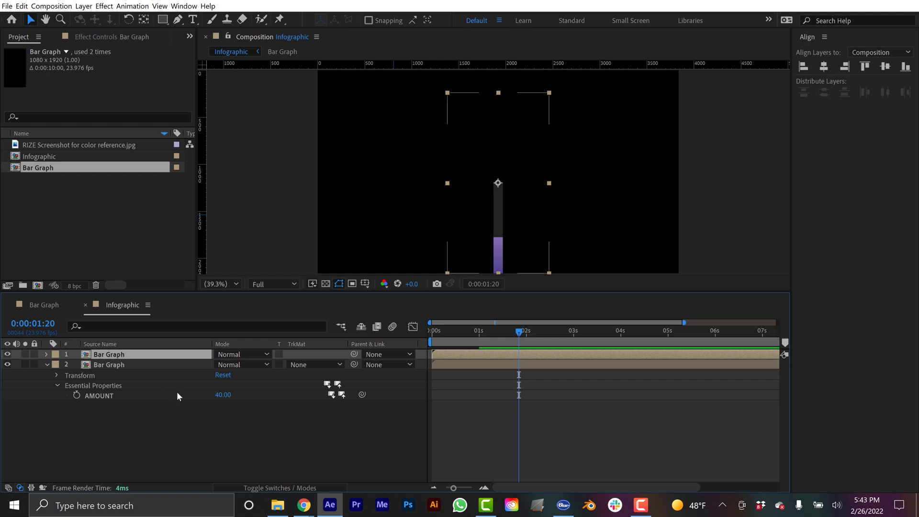
{"action": "key", "text": "ctrl+d"}
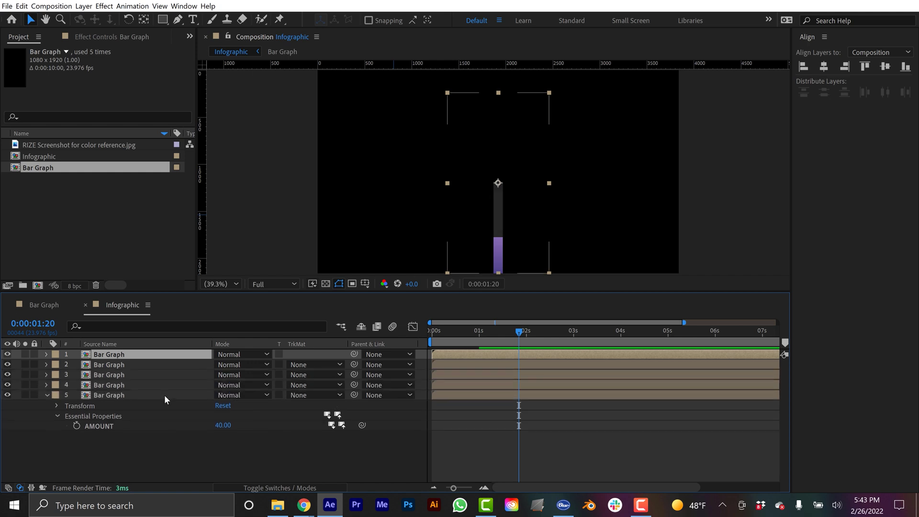
{"action": "left_click", "coordinate": [47, 395]}
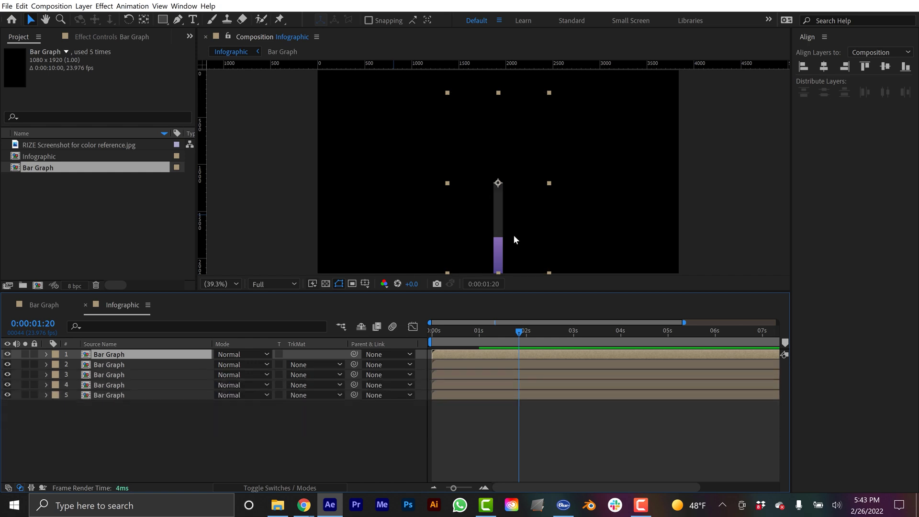
{"action": "left_click_drag", "start_coordinate": [513, 235], "coordinate": [584, 234]}
{"action": "left_click", "coordinate": [494, 239]}
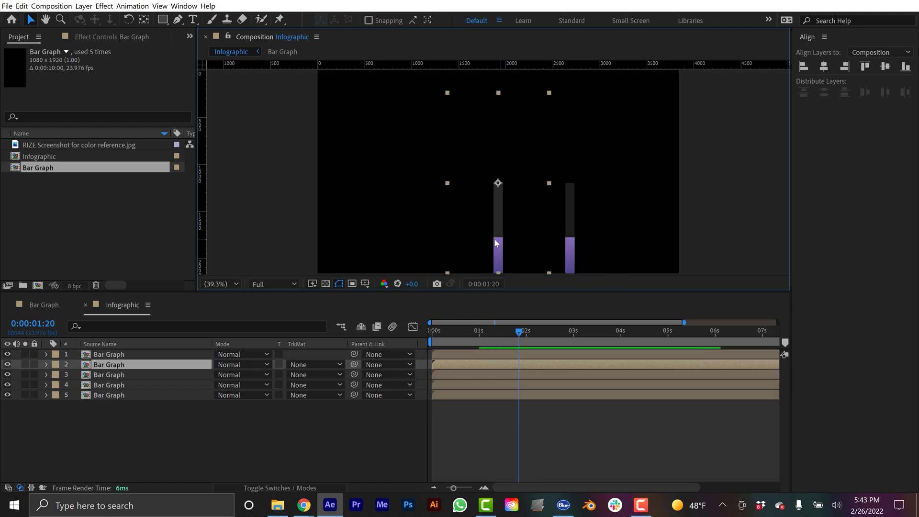
{"action": "left_click_drag", "start_coordinate": [498, 242], "coordinate": [409, 241]}
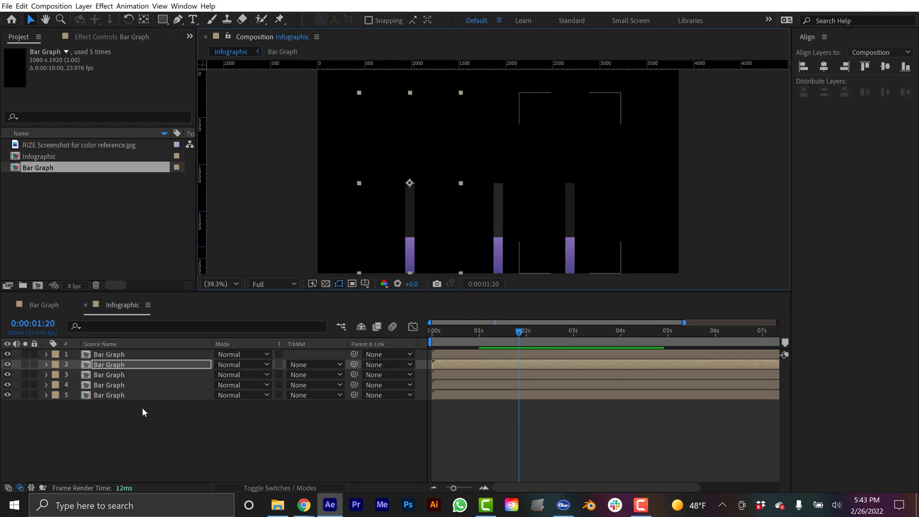
{"action": "left_click_drag", "start_coordinate": [118, 425], "coordinate": [104, 351]}
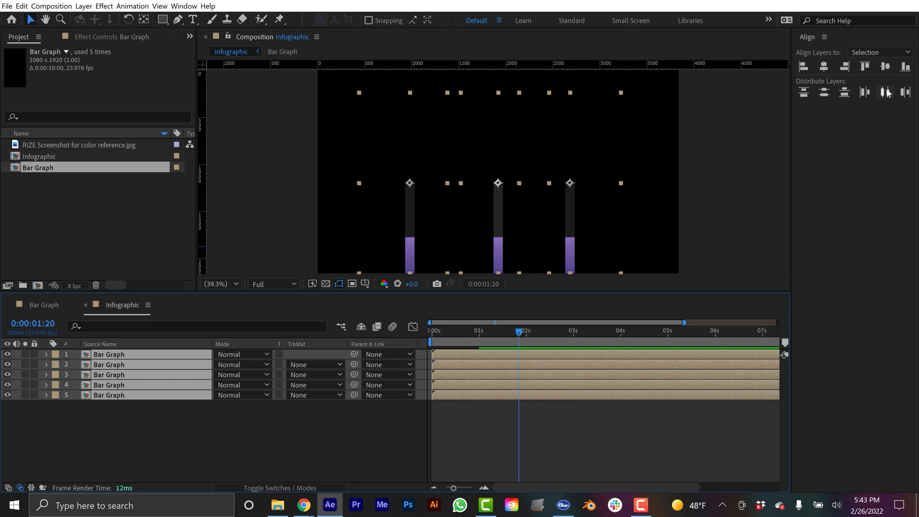
{"action": "left_click", "coordinate": [887, 93]}
- Filter the timeline to AMOUNT, give the bars different values (23, 73, 55), and preview
{"action": "left_click", "coordinate": [144, 326]}
{"action": "type", "text": "a"}
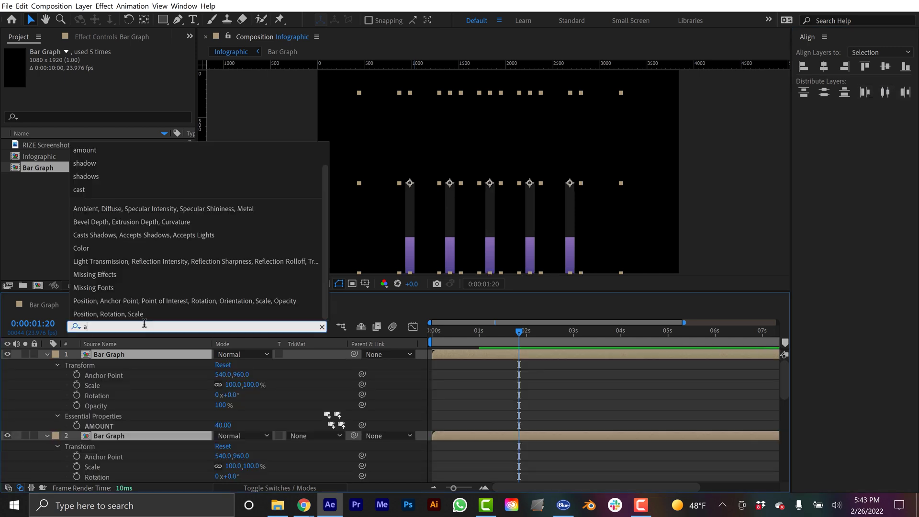
{"action": "type", "text": "mount"}
{"action": "left_click", "coordinate": [223, 375]}
{"action": "left_click_drag", "start_coordinate": [223, 374], "coordinate": [240, 403]}
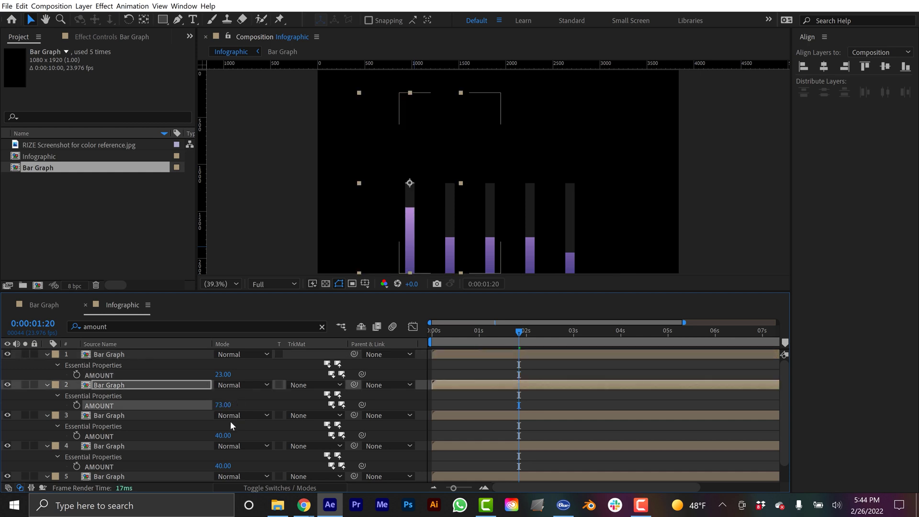
{"action": "left_click_drag", "start_coordinate": [223, 436], "coordinate": [232, 435]}
{"action": "left_click_drag", "start_coordinate": [222, 466], "coordinate": [234, 465]}
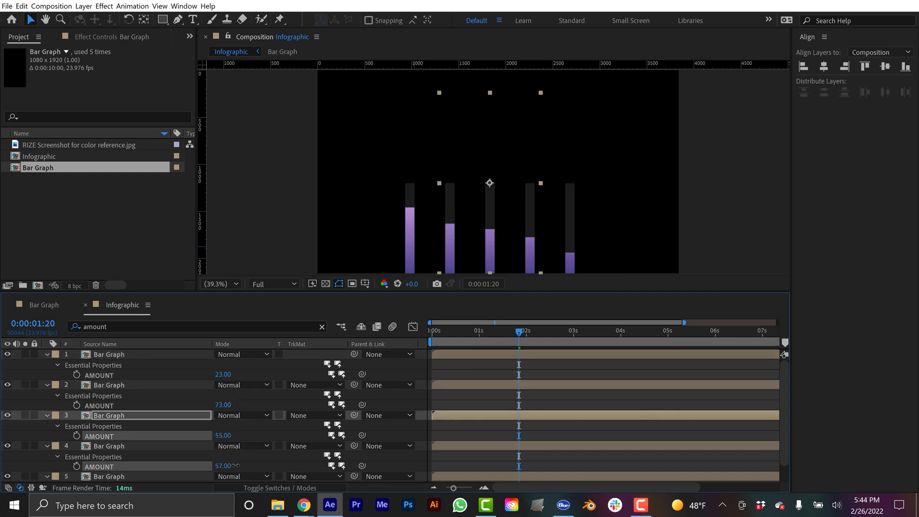
{"action": "left_click", "coordinate": [321, 326]}
{"action": "key", "text": "Home"}
{"action": "key", "text": "space"}
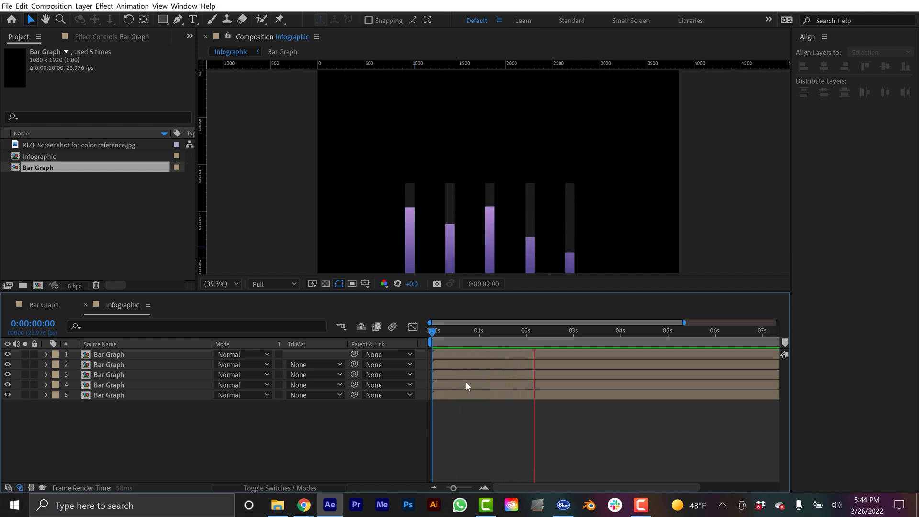
{"action": "key", "text": "space"}
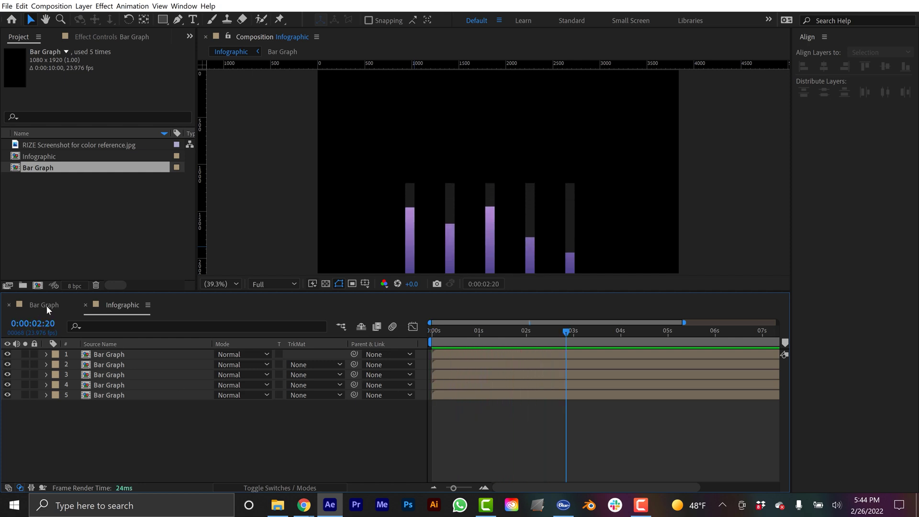
- In the Bar Graph comp, select both End keyframes and end the work area at 4 seconds
{"action": "left_click", "coordinate": [47, 305]}
{"action": "key", "text": "u"}
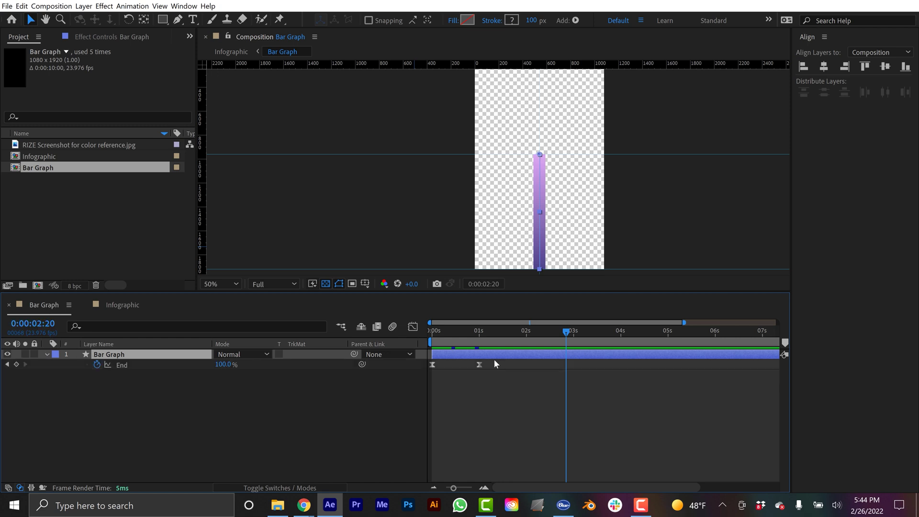
{"action": "left_click_drag", "start_coordinate": [494, 360], "coordinate": [427, 373]}
{"action": "left_click_drag", "start_coordinate": [662, 332], "coordinate": [542, 331]}
{"action": "key", "text": "n"}
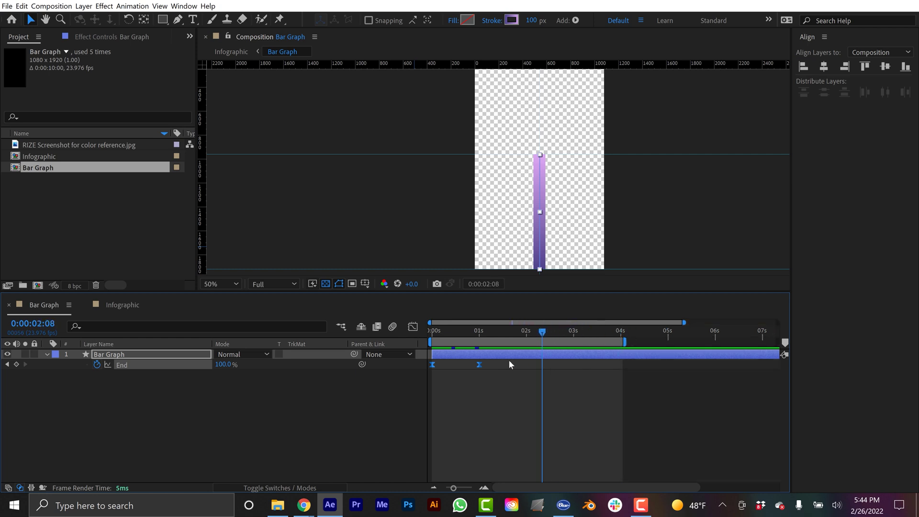
- Paste the End keyframes later on the bar layer and time-reverse them so the bar shrinks
{"action": "left_click", "coordinate": [508, 365]}
{"action": "left_click", "coordinate": [479, 365]}
{"action": "key", "text": "ctrl+v"}
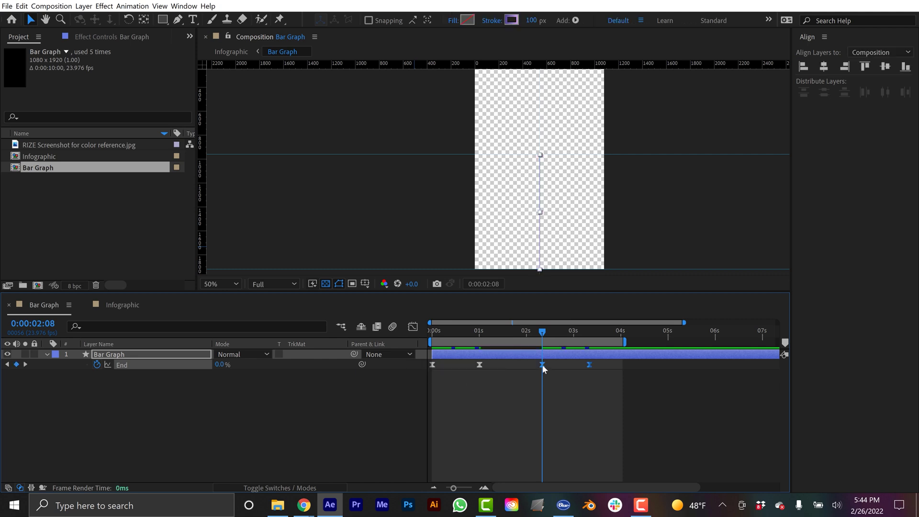
{"action": "right_click", "coordinate": [541, 365]}
{"action": "mouse_move", "coordinate": [576, 484]}
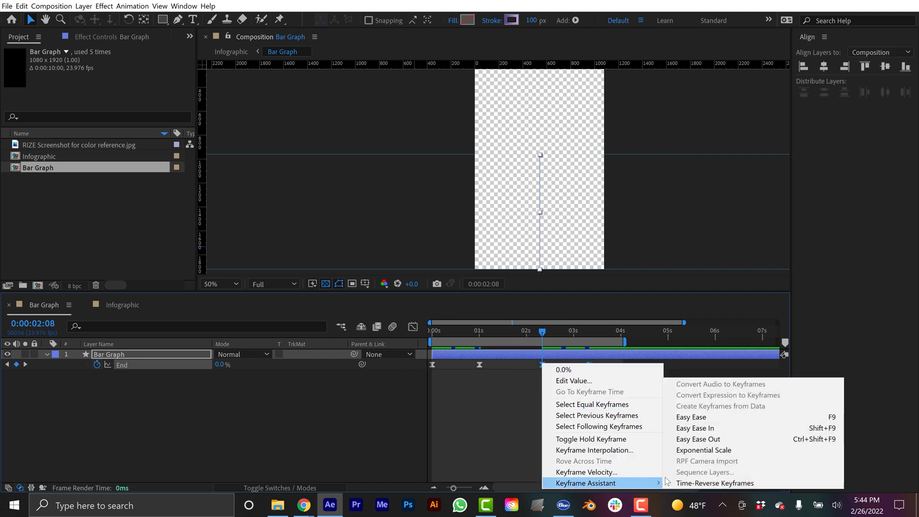
{"action": "left_click", "coordinate": [715, 483]}
- Shift the reversed keyframes slightly later and preview the grow-and-shrink animation
{"action": "left_click_drag", "start_coordinate": [588, 363], "coordinate": [615, 367]}
{"action": "left_click", "coordinate": [558, 349]}
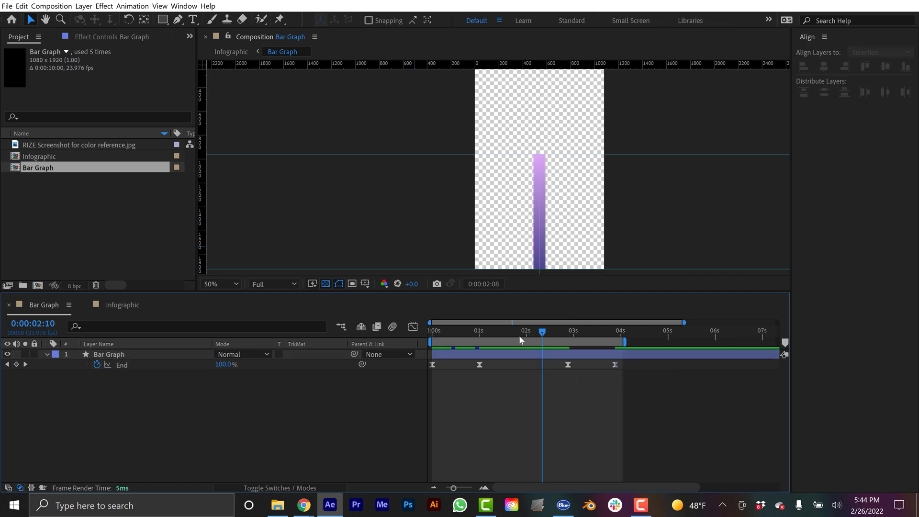
{"action": "key", "text": "space"}
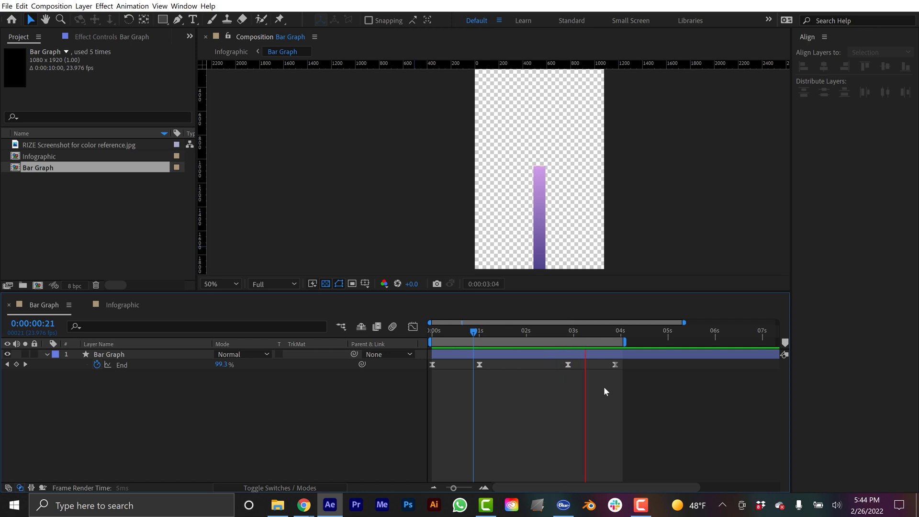
{"action": "key", "text": "space"}
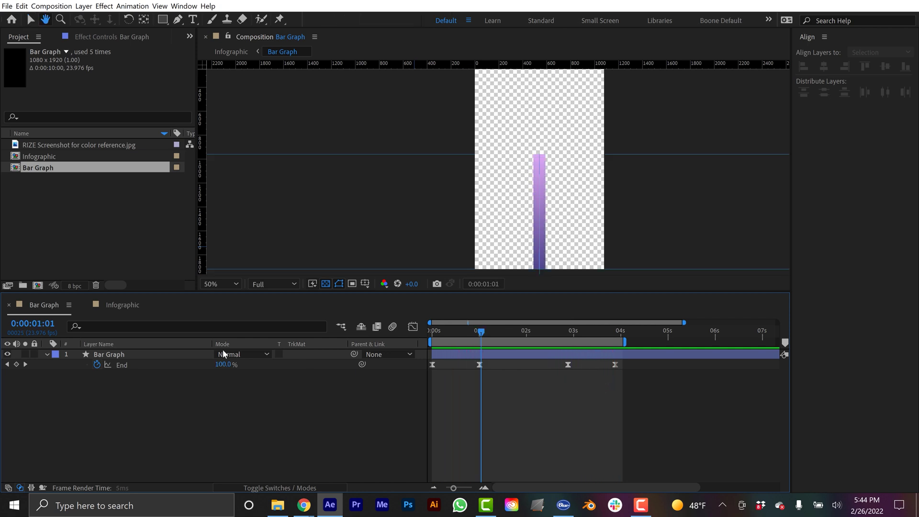
- Turn off the transparency grid for a black background and centre the bar in view
{"action": "left_click", "coordinate": [328, 283]}
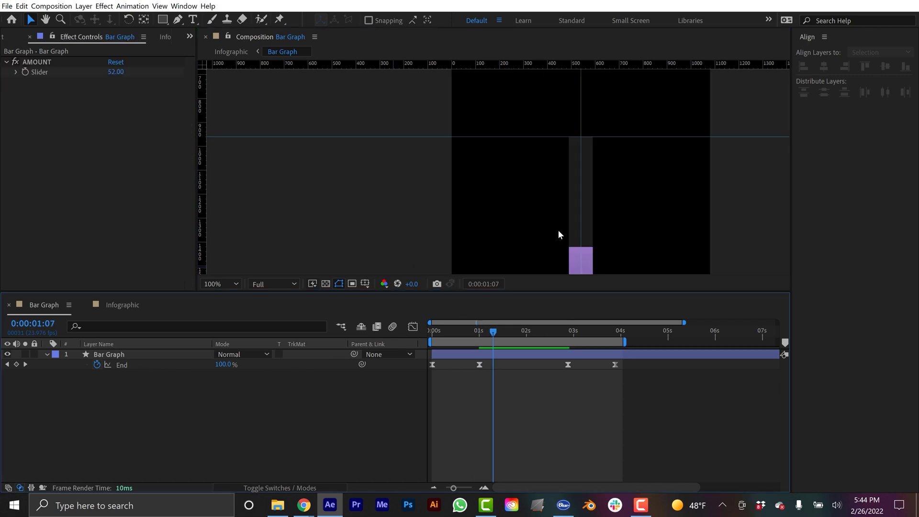
{"action": "key", "text": "space"}
{"action": "left_click_drag", "start_coordinate": [595, 225], "coordinate": [545, 229]}
- Search 'cap' and set both the bar's and background track's Line Cap to Round Cap
{"action": "left_click", "coordinate": [117, 325]}
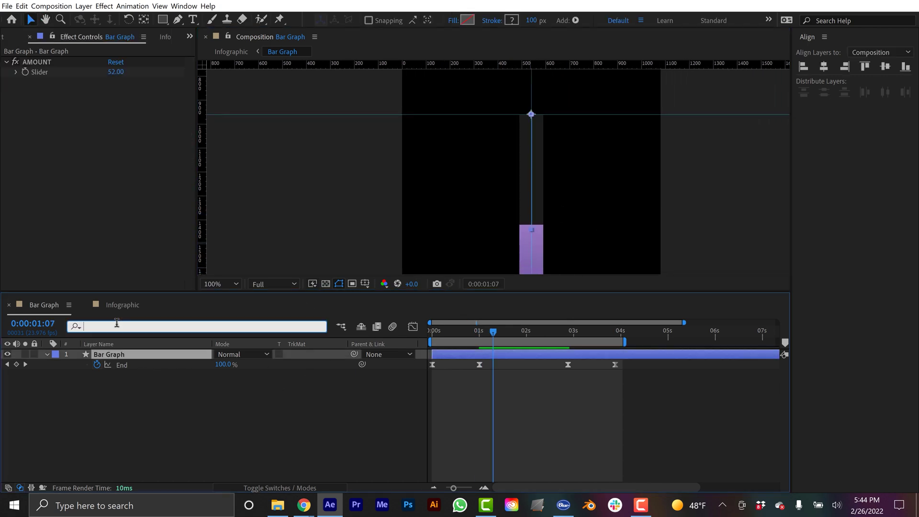
{"action": "type", "text": "cap"}
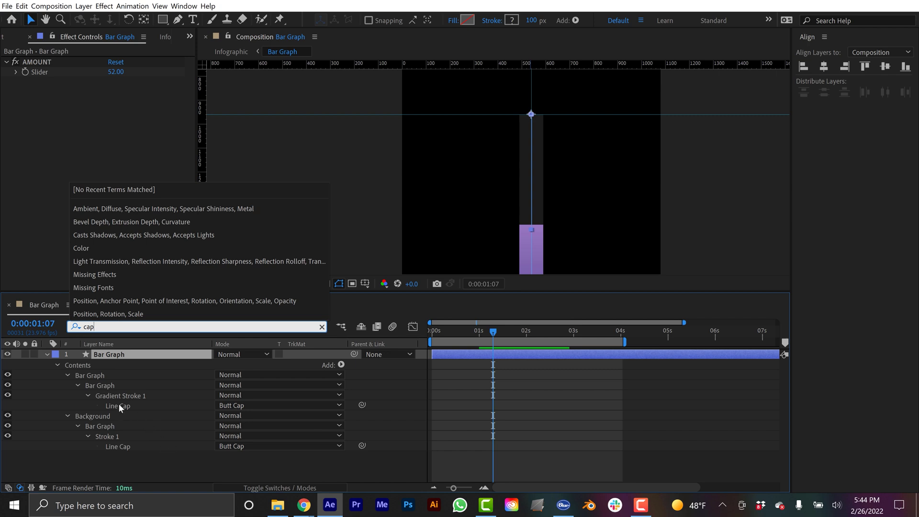
{"action": "left_click", "coordinate": [119, 405]}
{"action": "left_click", "coordinate": [119, 447], "text": "shift"}
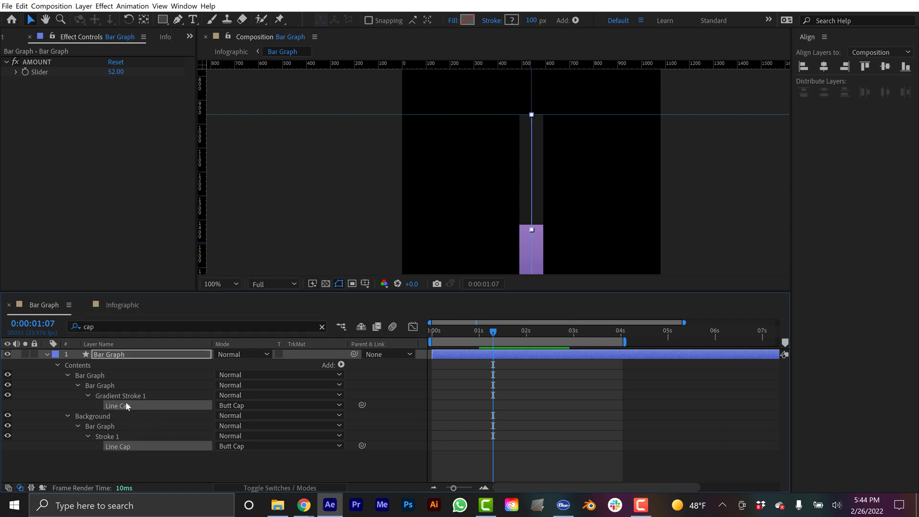
{"action": "left_click", "coordinate": [231, 406]}
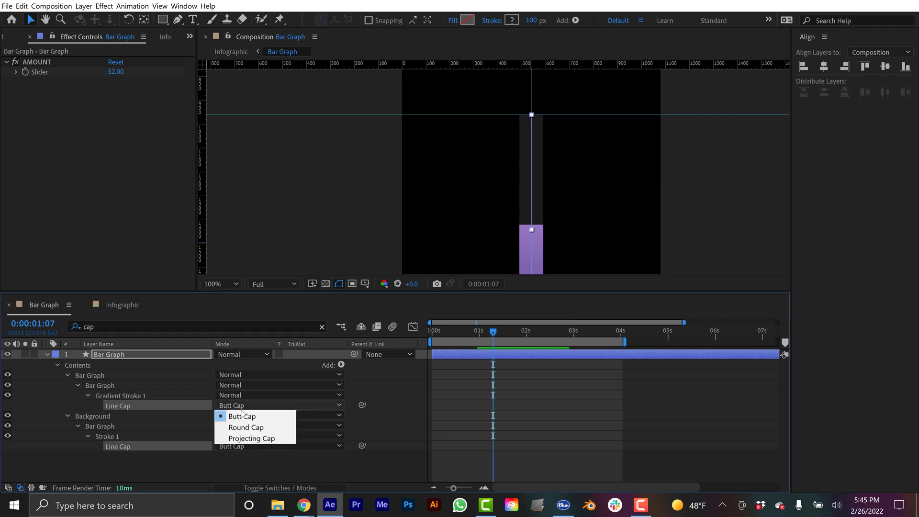
{"action": "left_click", "coordinate": [239, 427]}
{"action": "left_click", "coordinate": [269, 461]}
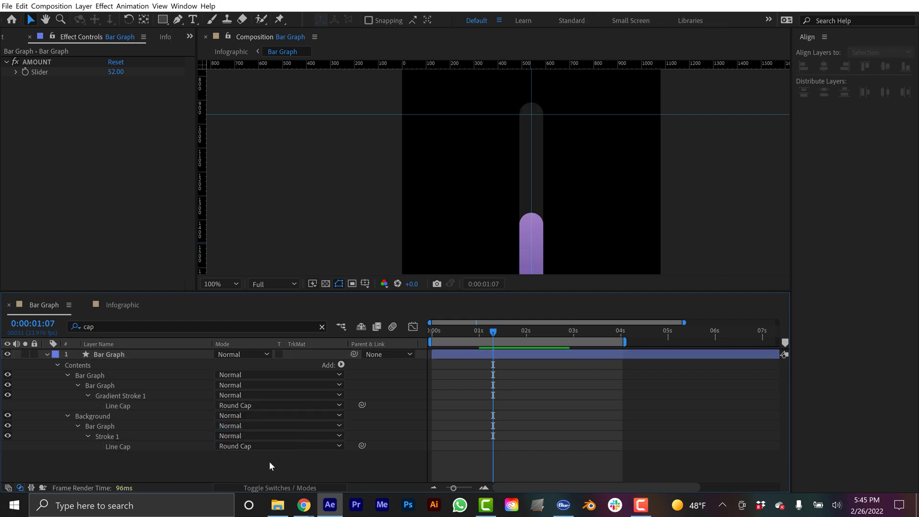
- Rewind to the start, fit the comp in view, and preview the rounded bar animation
{"action": "left_click_drag", "start_coordinate": [492, 331], "coordinate": [416, 335]}
{"action": "key", "text": "comma"}
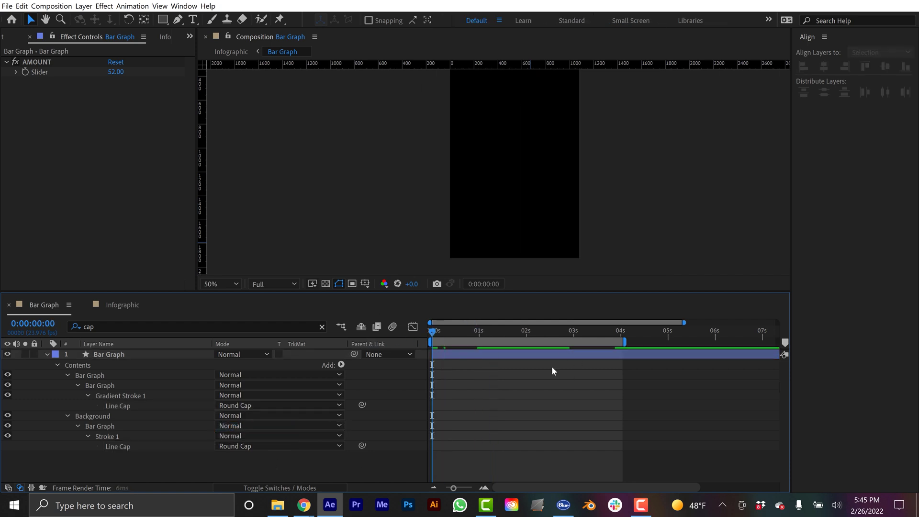
{"action": "key", "text": "space"}
- Switch to the Infographic comp and preview the five bars animating from the start
{"action": "left_click", "coordinate": [117, 305]}
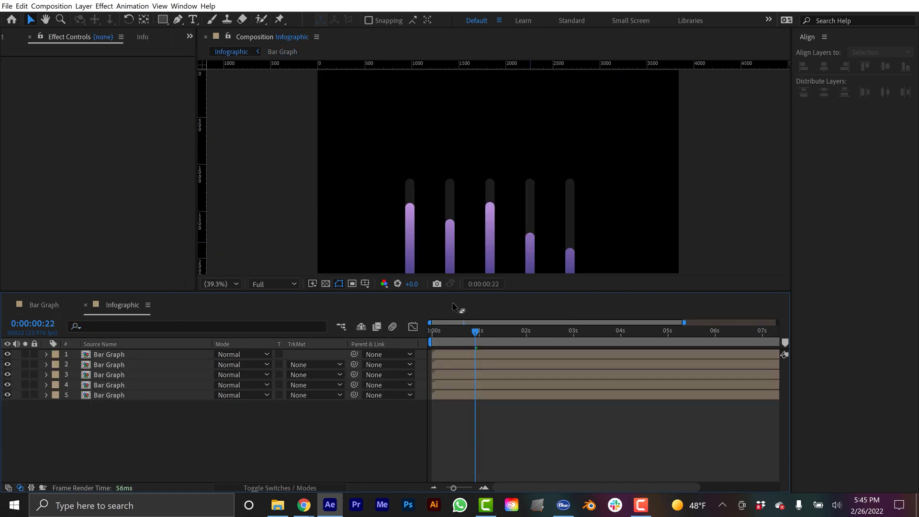
{"action": "left_click_drag", "start_coordinate": [481, 335], "coordinate": [389, 343]}
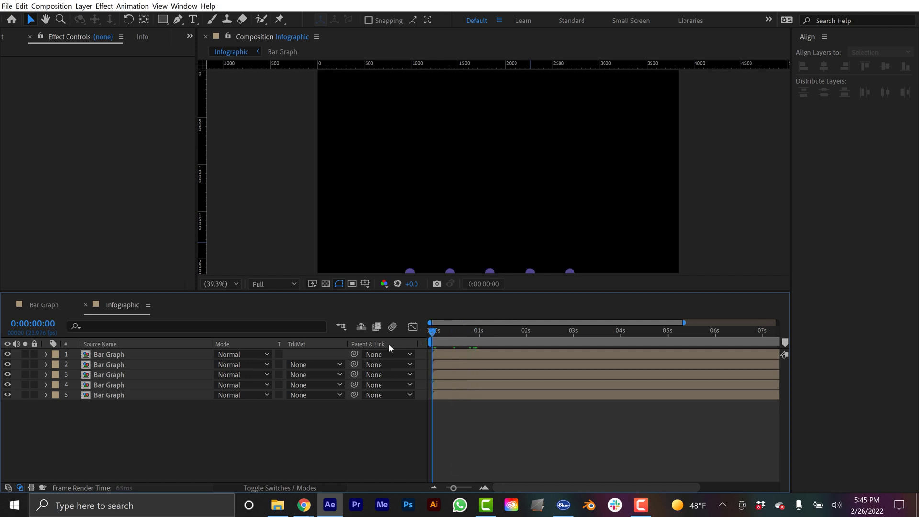
{"action": "key", "text": "space"}
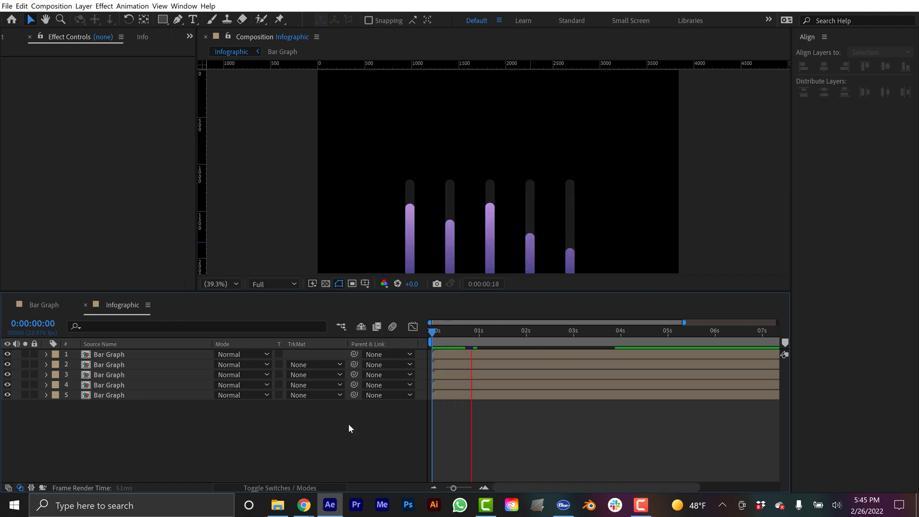
- Drag the bar graph layers a few frames later for a stagger, then preview it
{"action": "left_click", "coordinate": [450, 352]}
{"action": "left_click_drag", "start_coordinate": [450, 352], "coordinate": [450, 371]}
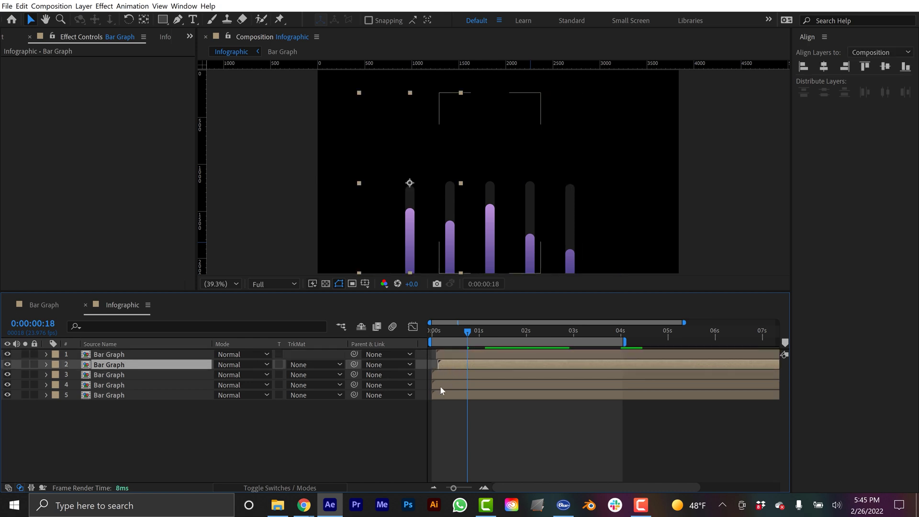
{"action": "left_click", "coordinate": [372, 421]}
{"action": "key", "text": "space"}
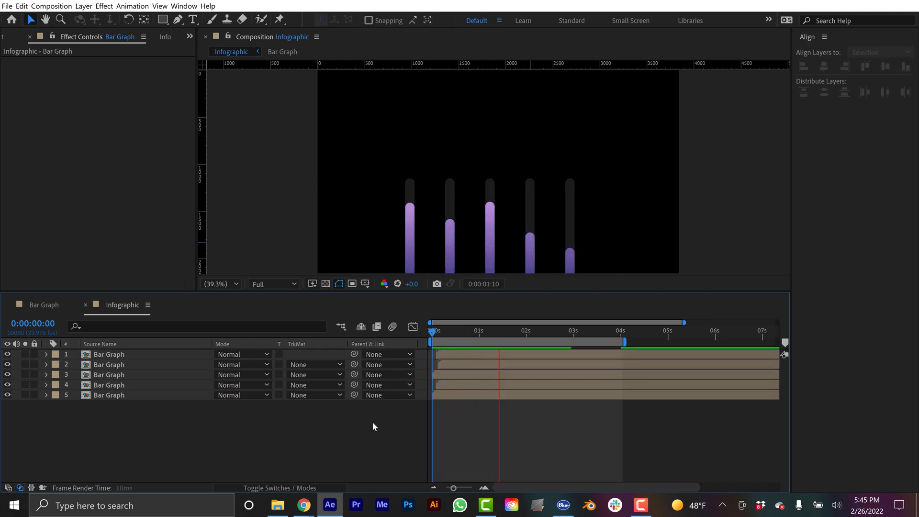